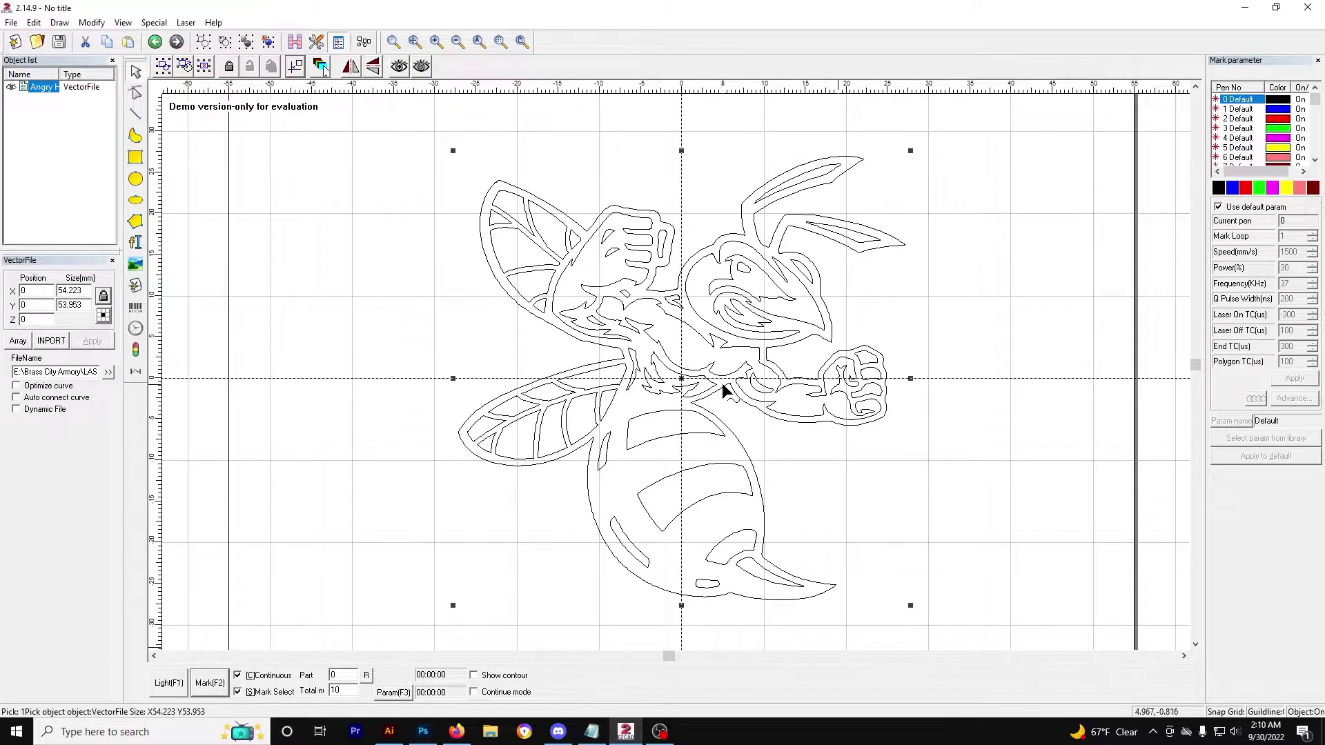
# Move the hornet artwork off the origin to about X -4.5 mm, Y 0.7 mm and deselect it.
pyautogui.moveTo(690, 385); pyautogui.dragTo(578, 363)
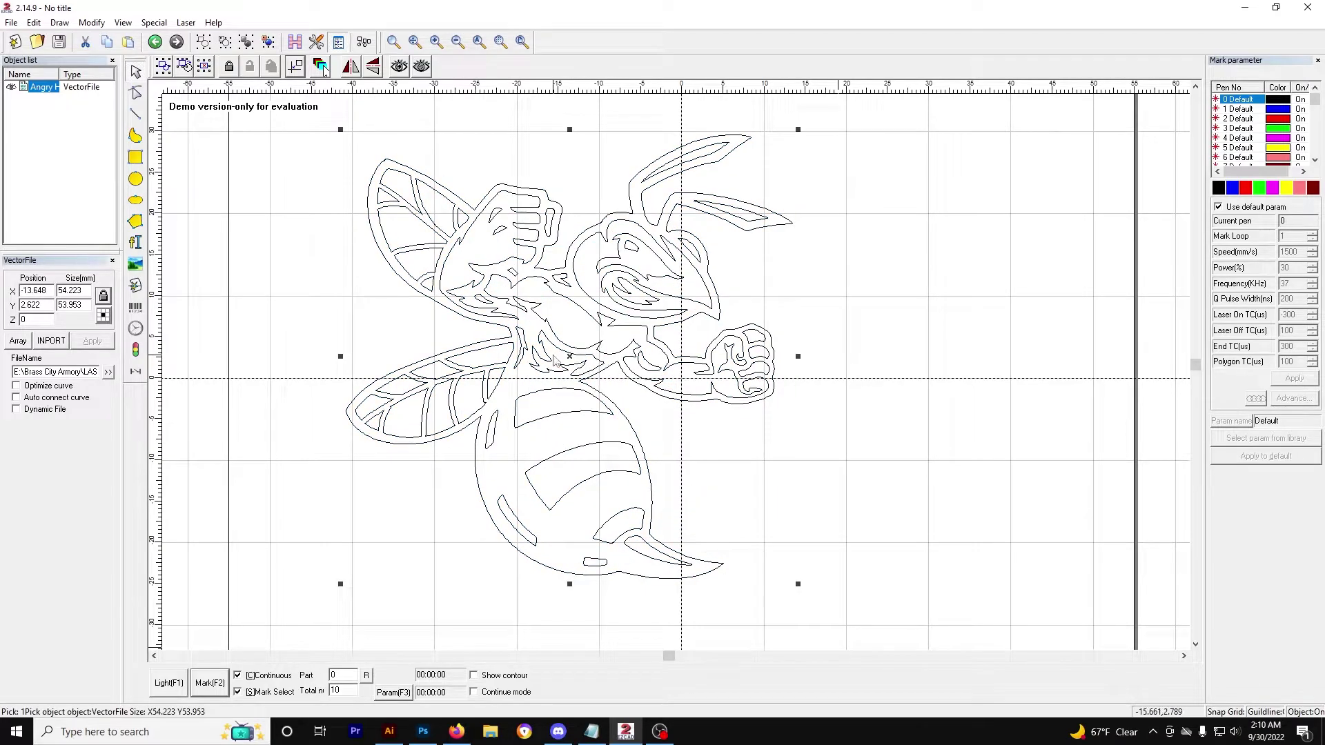
pyautogui.moveTo(570, 357); pyautogui.dragTo(644, 373)
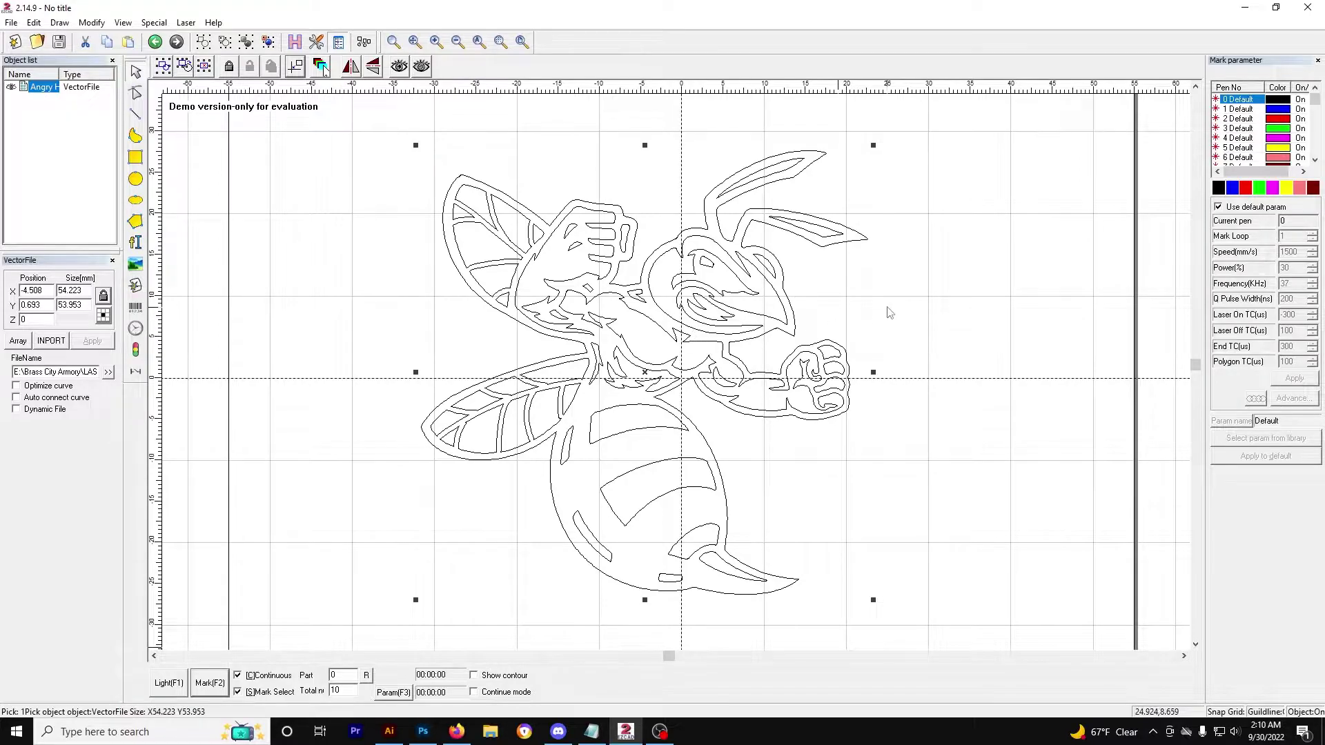
pyautogui.click(891, 345)
pyautogui.scroll(-1, 891, 349)
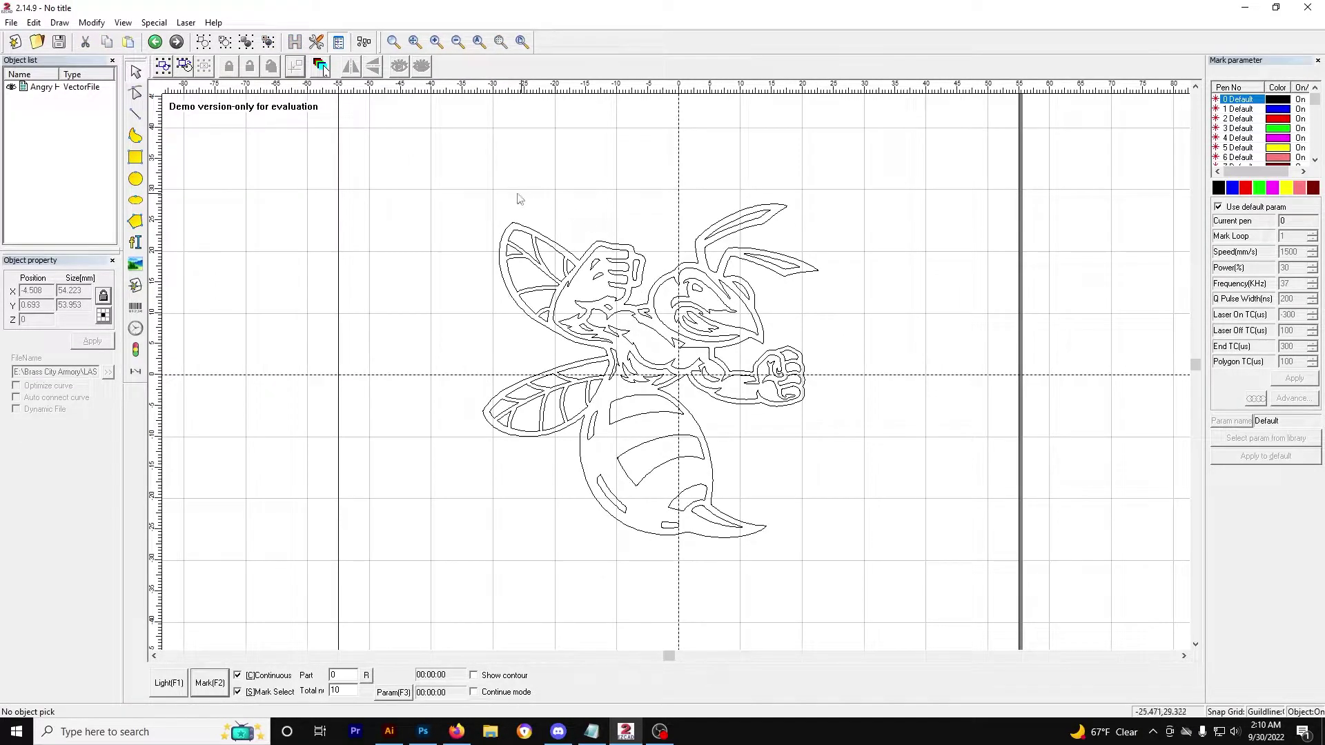
pyautogui.scroll(1, 714, 353)
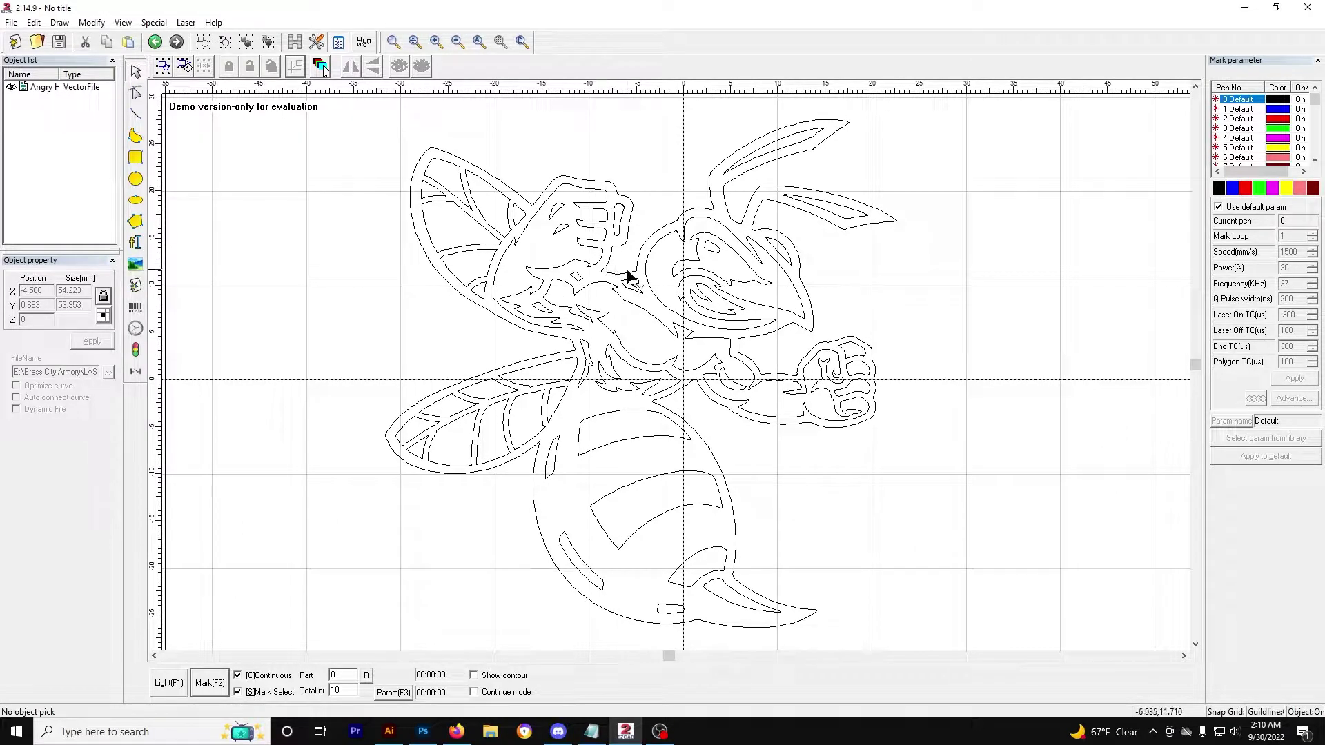
pyautogui.scroll(-1, 638, 287)
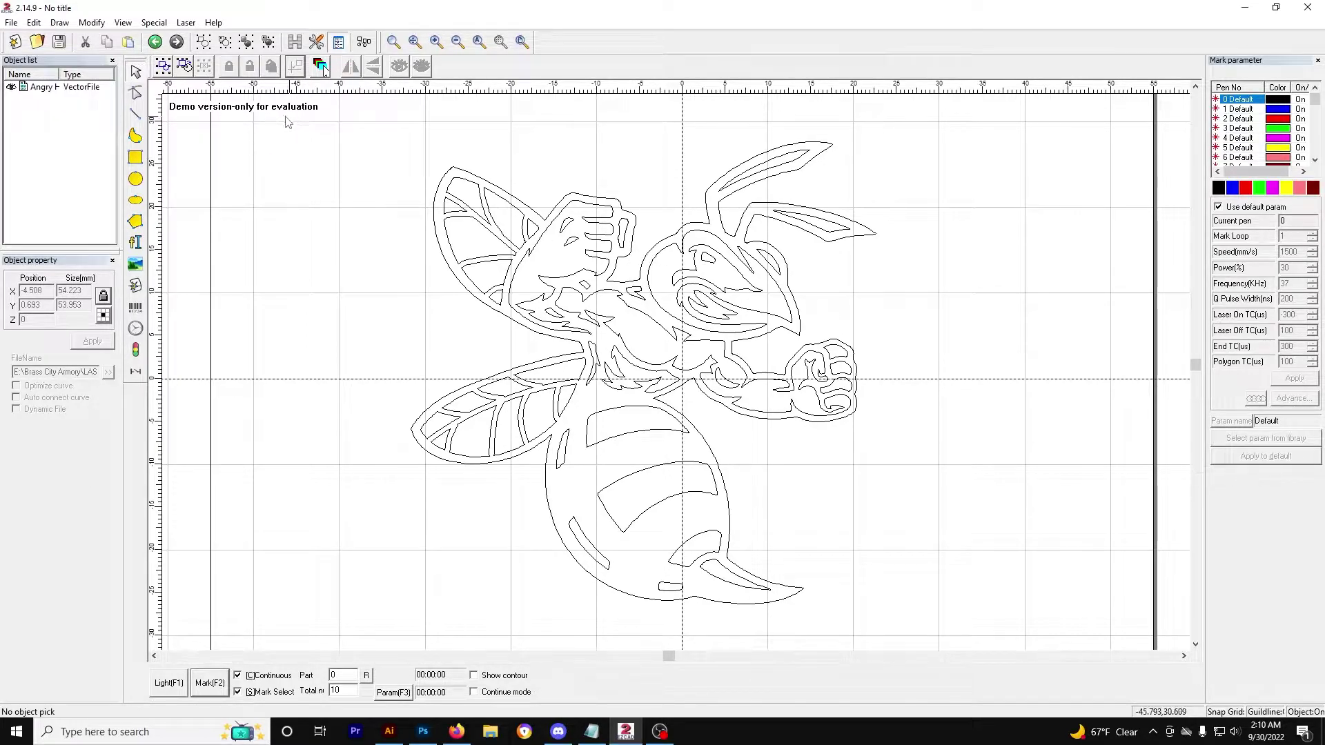
# Try to hatch the hornet vector with the existing hatch settings and undo that hatch.
pyautogui.click(476, 188)
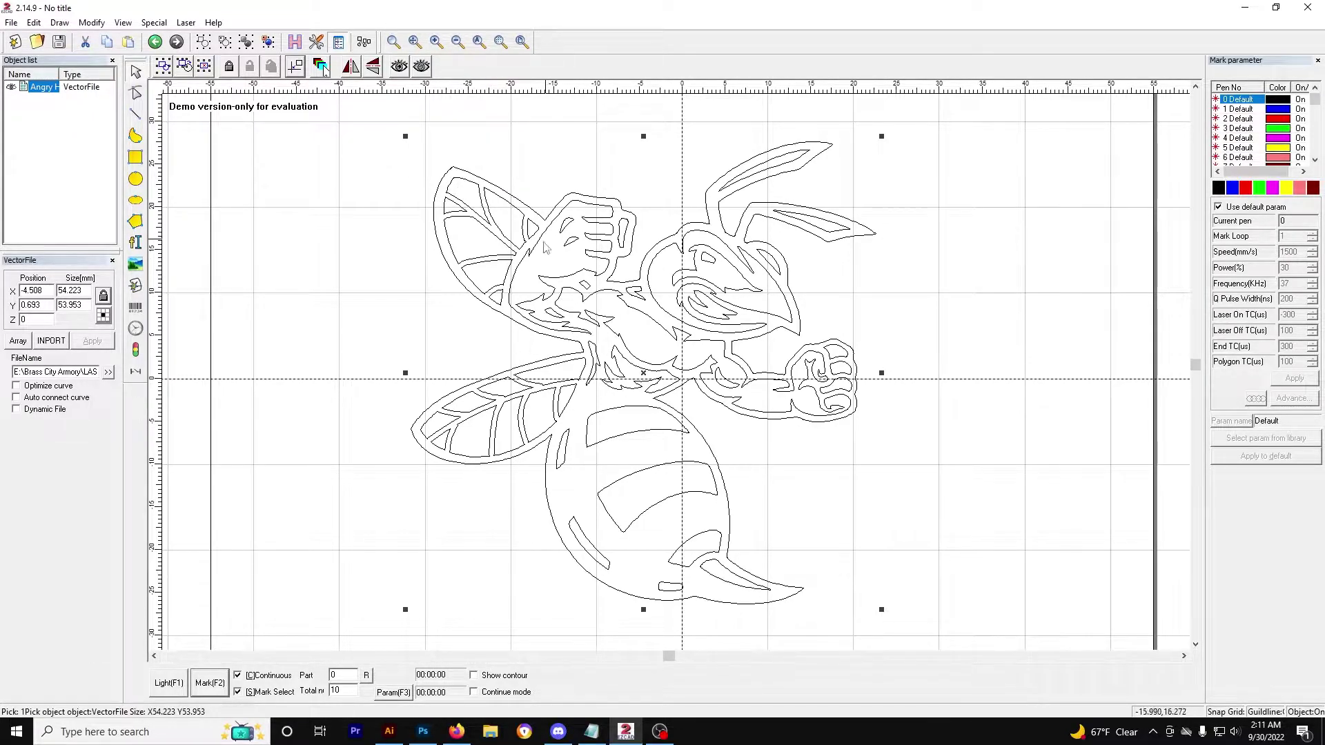
pyautogui.click(295, 67)
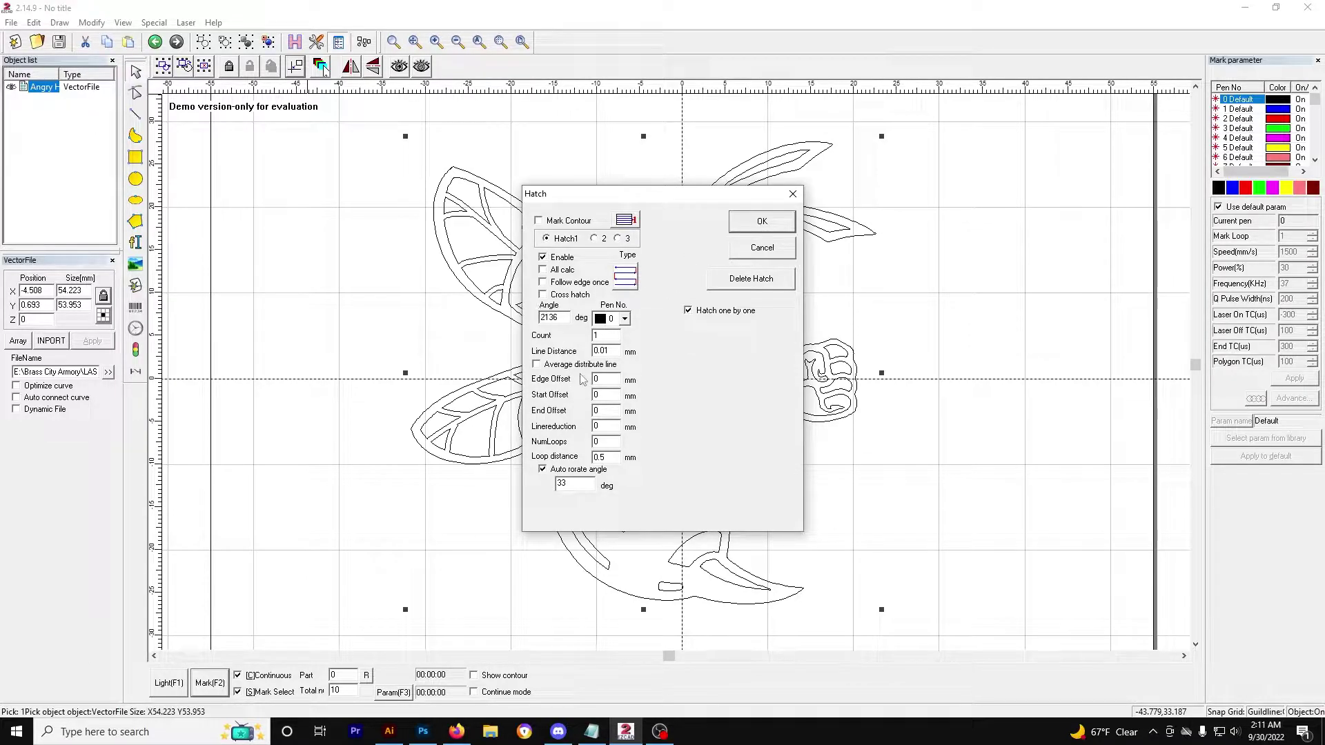
pyautogui.click(774, 228)
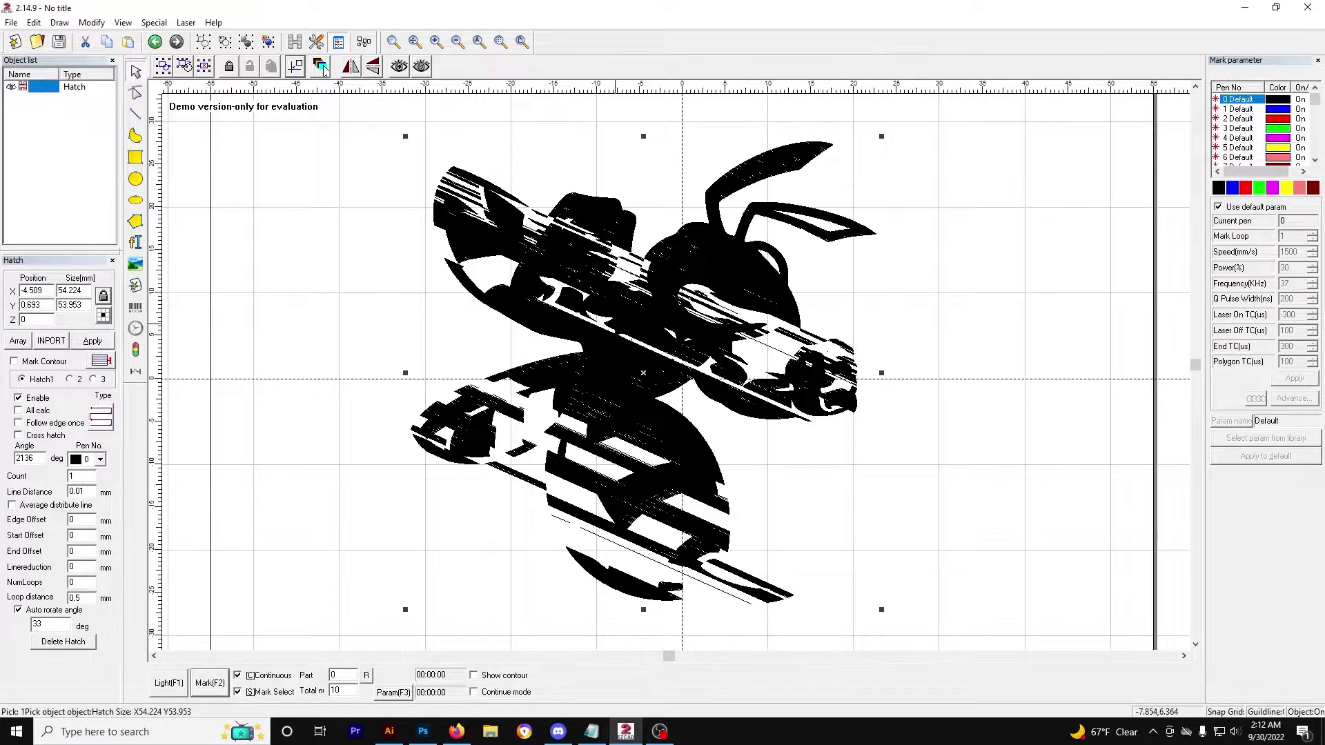
pyautogui.click(155, 42)
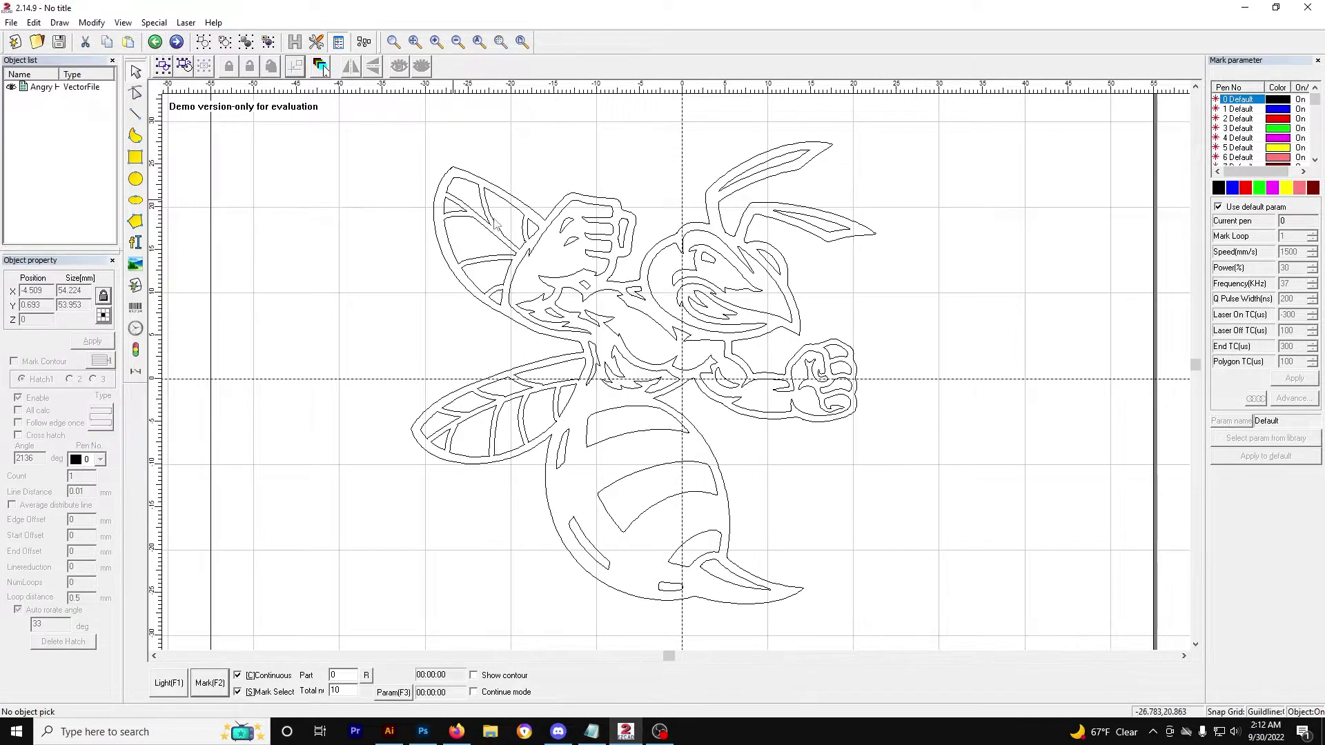
# Examine the outlines of the hornet's upper wing, raised fist and body for nested shapes that affect hatching.
pyautogui.click(722, 332)
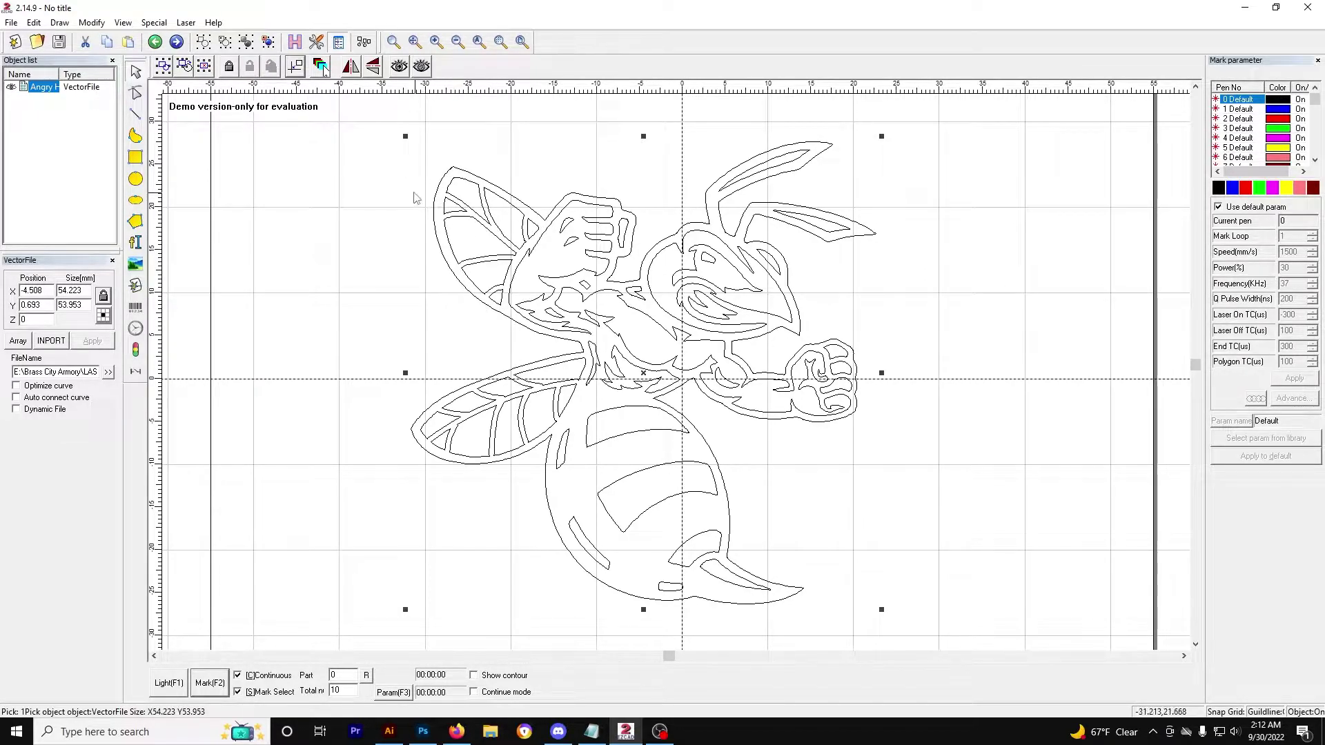
pyautogui.scroll(3, 386, 262)
pyautogui.click(153, 656)
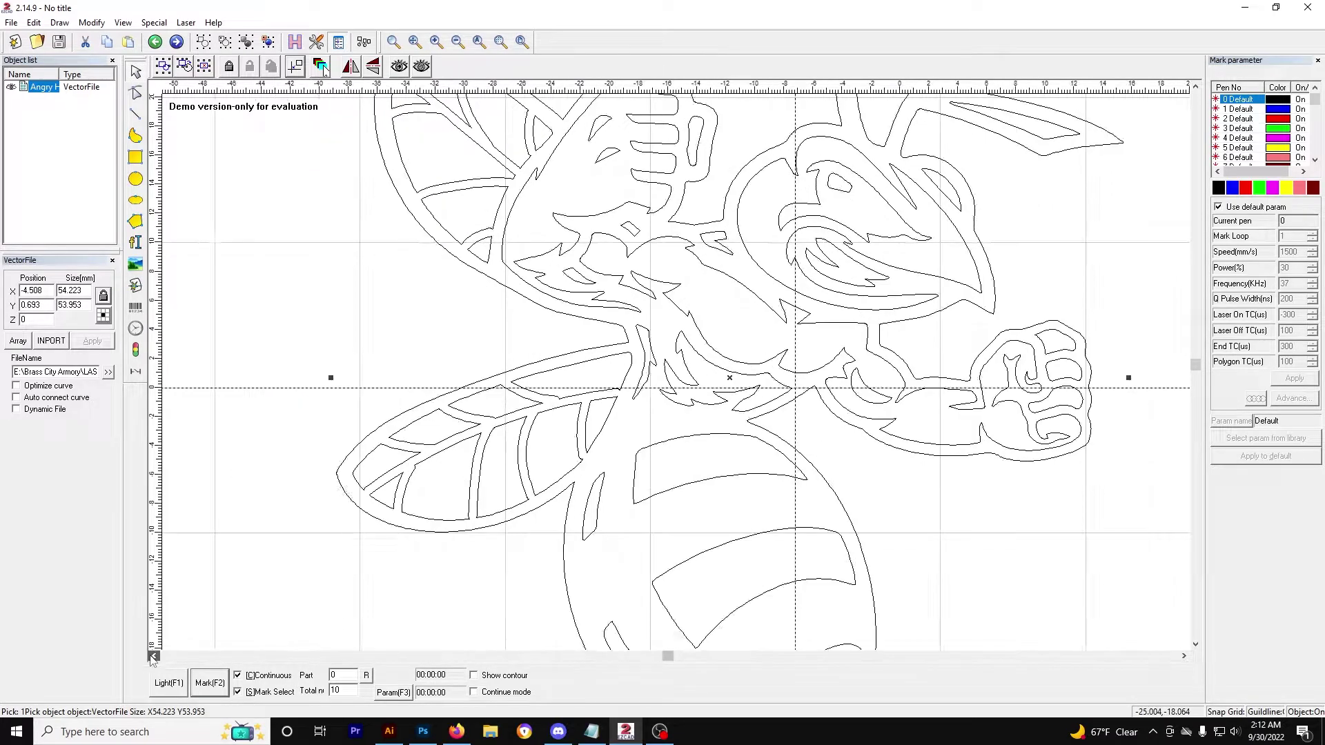
pyautogui.click(154, 655)
pyautogui.click(1196, 87)
pyautogui.click(1196, 87)
pyautogui.click(1196, 644)
pyautogui.scroll(2, 1199, 649)
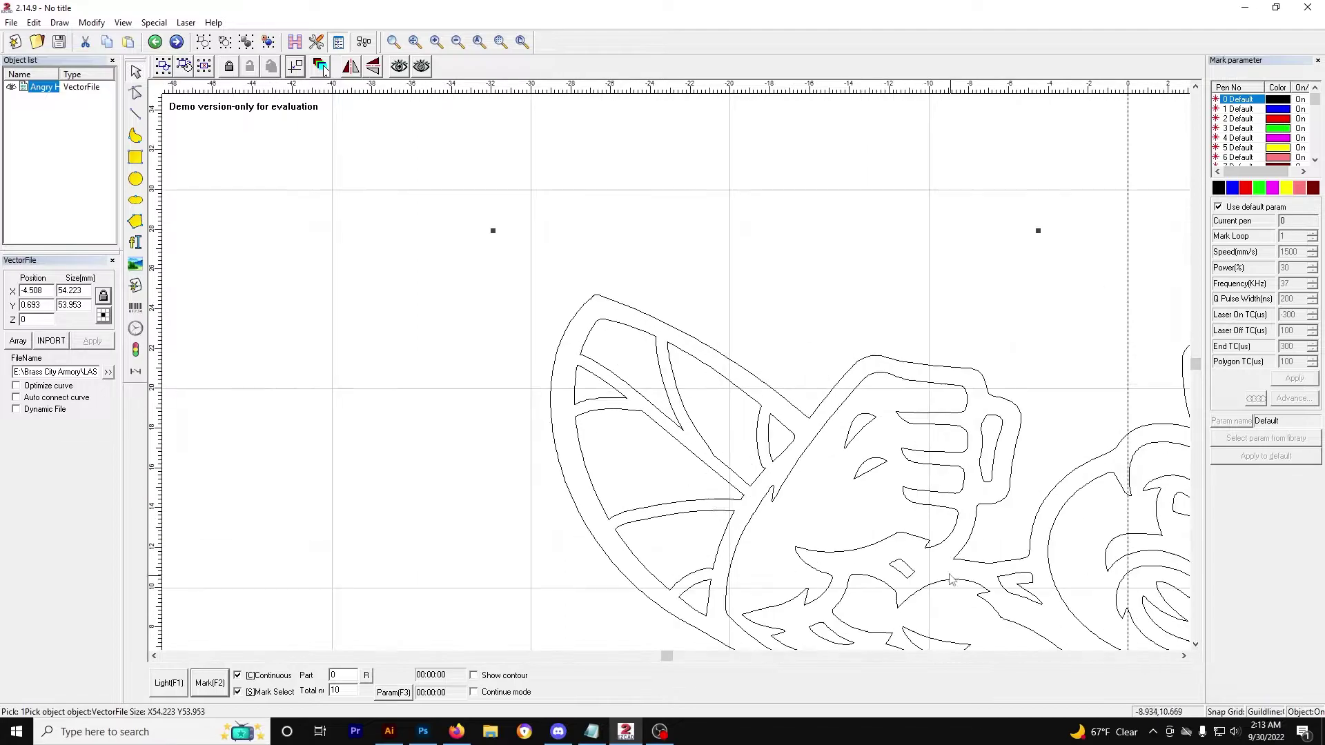
pyautogui.click(1197, 645)
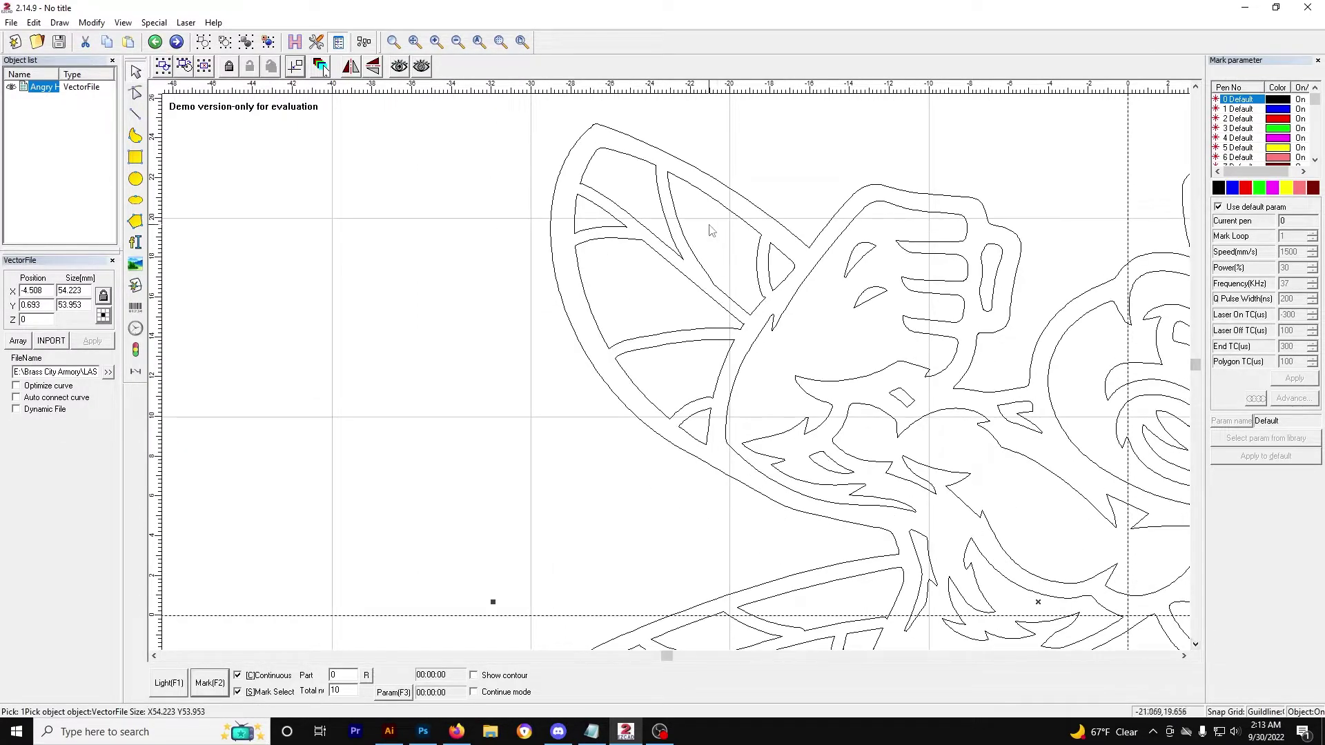
pyautogui.scroll(-1, 747, 314)
pyautogui.scroll(-2, 747, 314)
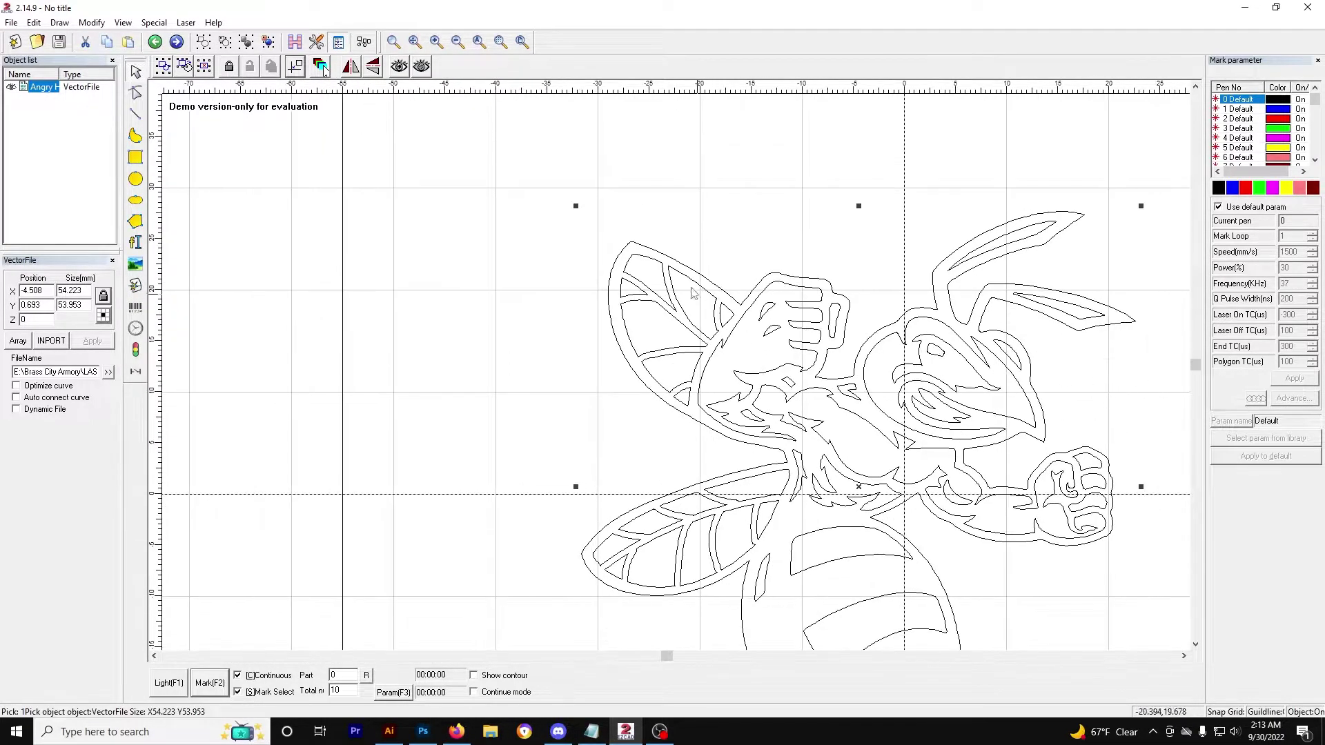
# Draw a rectangle of about 14.3 x 10.8 mm beside the hornet's upper wing, with a smaller one of about 10.8 x 7.6 mm inside it.
pyautogui.click(524, 276)
pyautogui.click(135, 158)
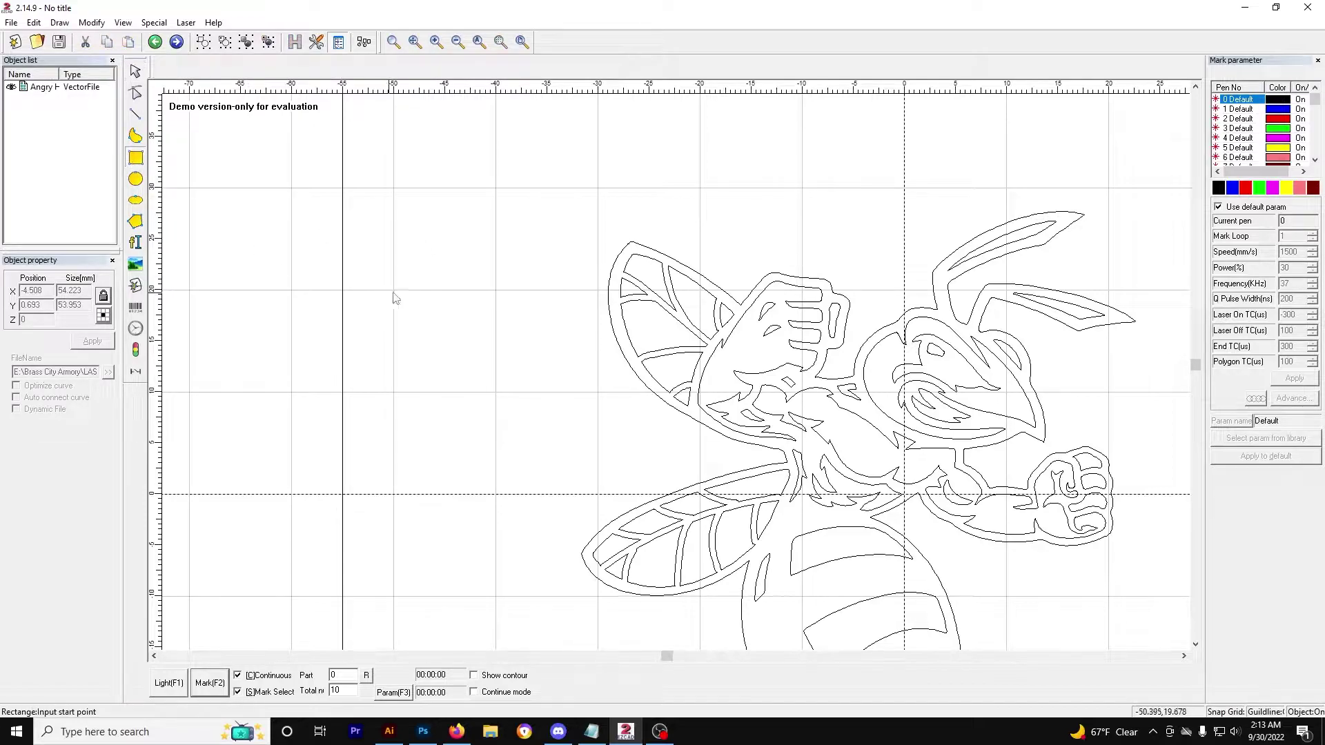
pyautogui.moveTo(405, 205); pyautogui.dragTo(553, 316)
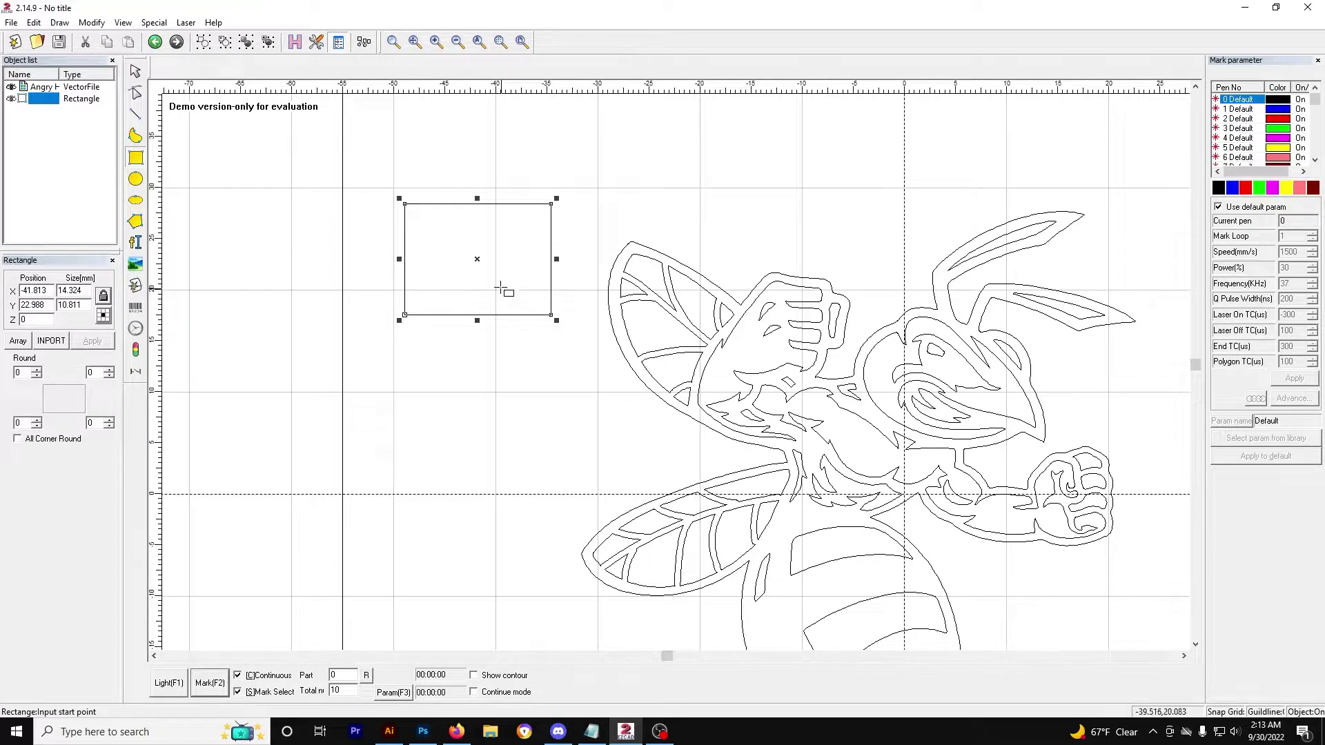
pyautogui.moveTo(425, 218); pyautogui.dragTo(536, 295)
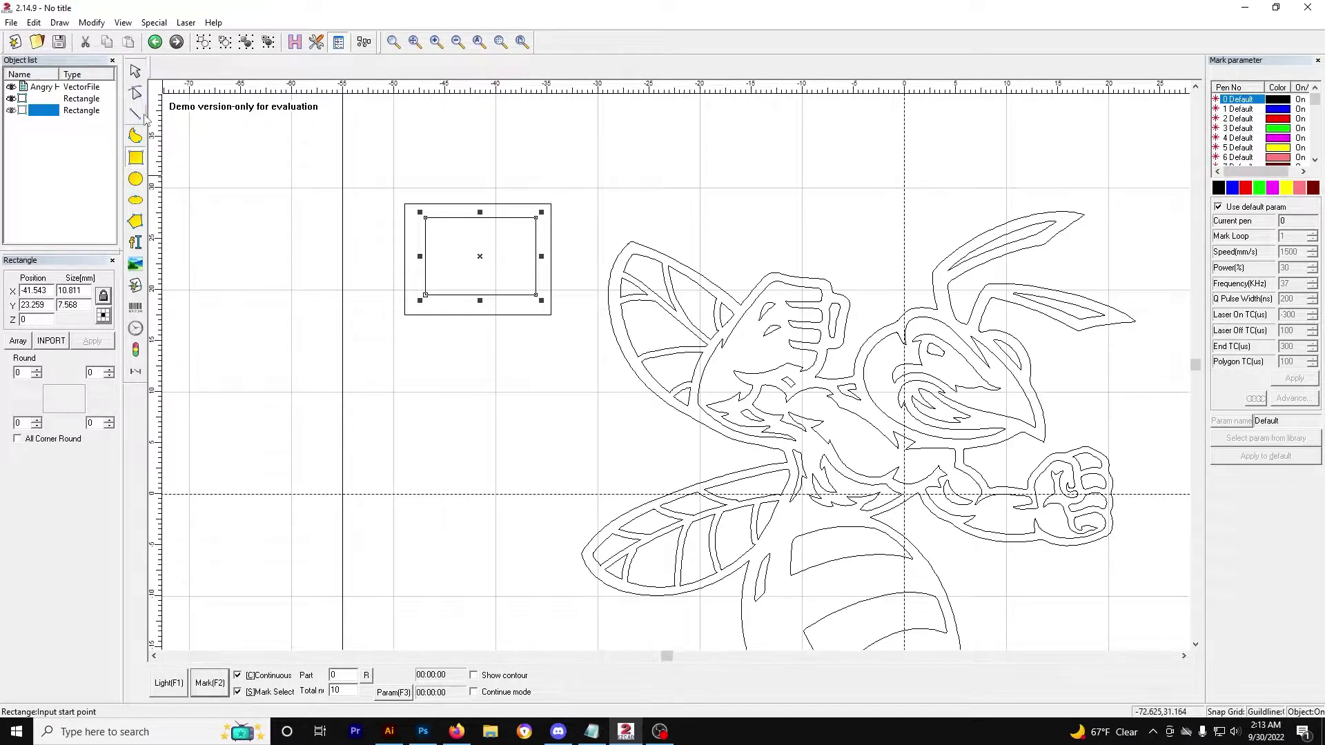
# Try to hatch the two nested rectangles together without grouping them and undo that hatch.
pyautogui.click(430, 226)
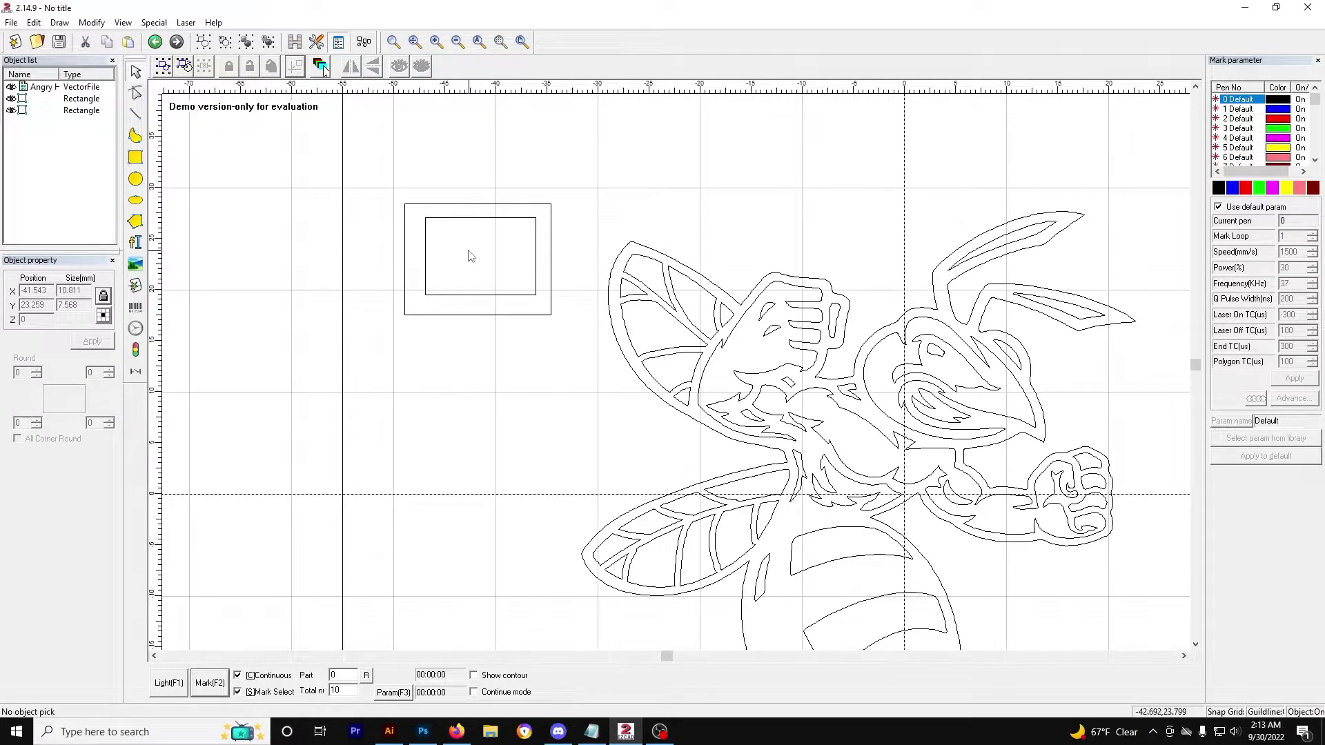
pyautogui.moveTo(385, 177); pyautogui.dragTo(559, 322)
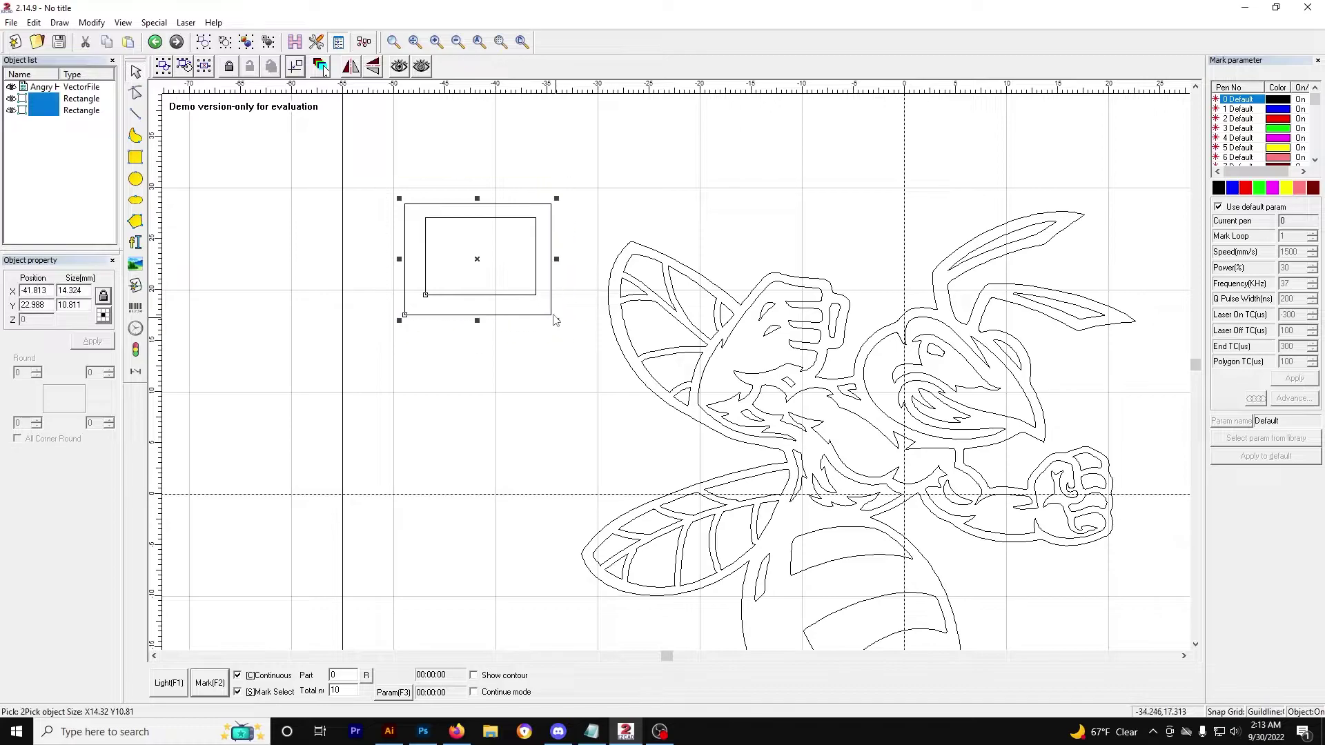
pyautogui.click(295, 42)
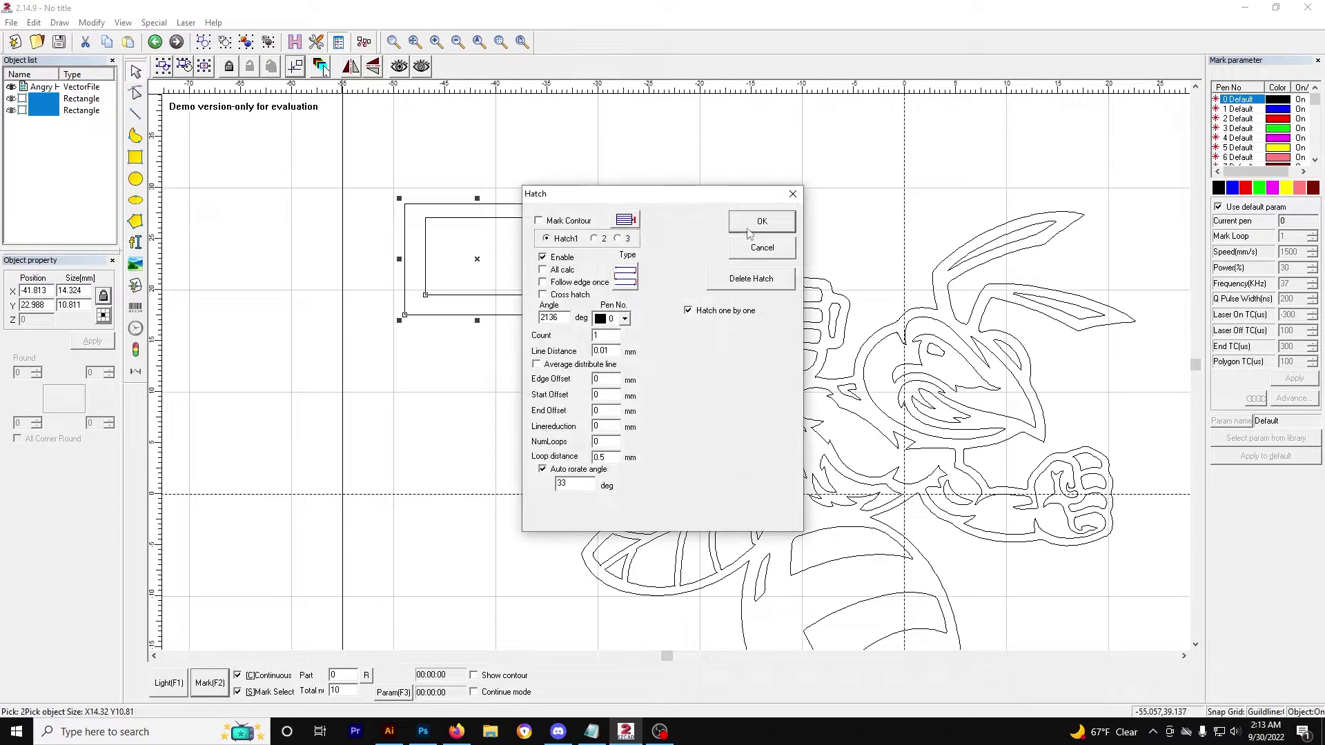
pyautogui.click(760, 223)
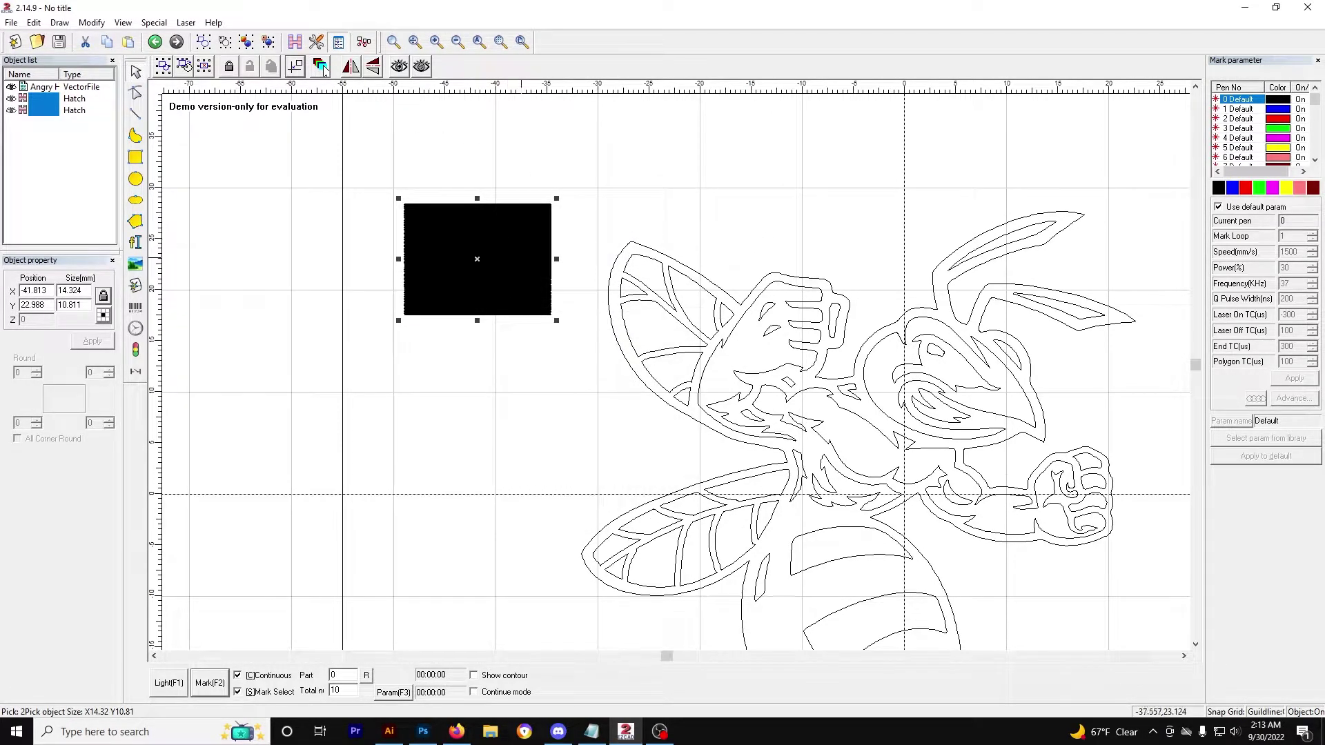
pyautogui.hotkey('ctrl', 'z')
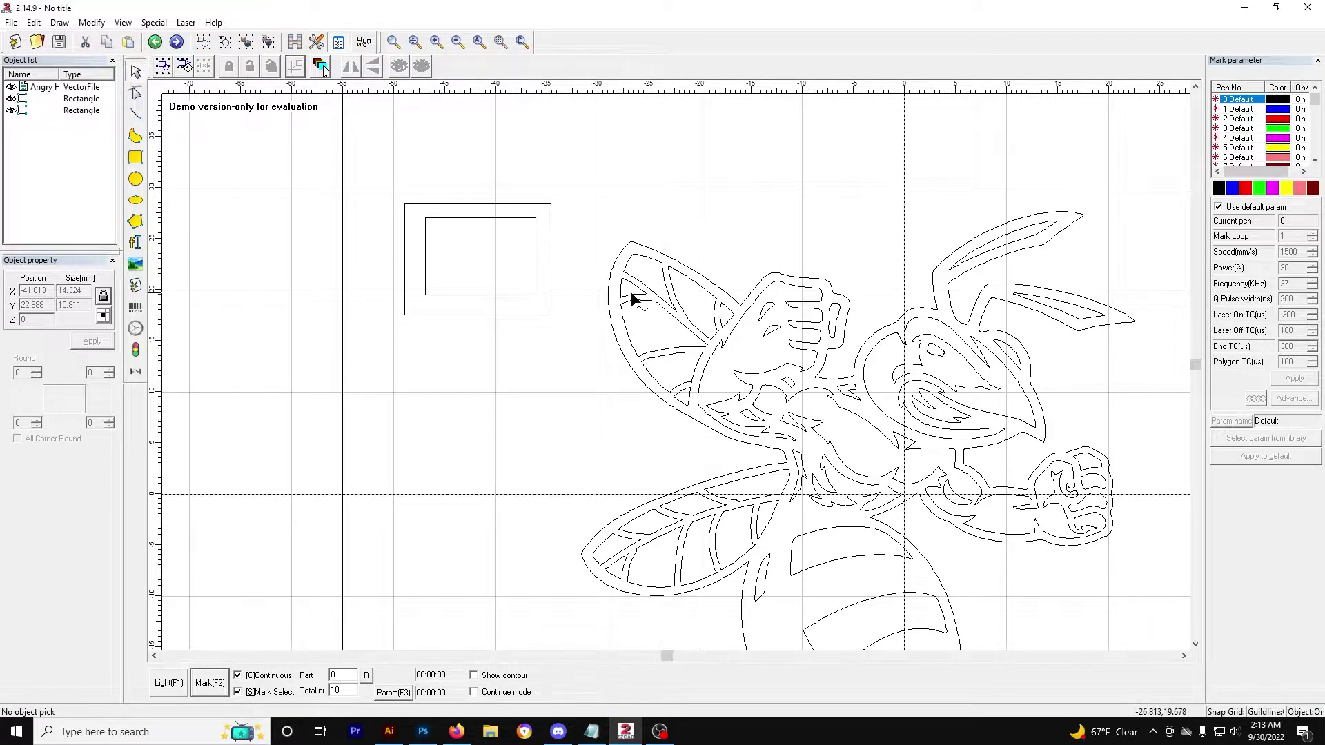
pyautogui.click(631, 295)
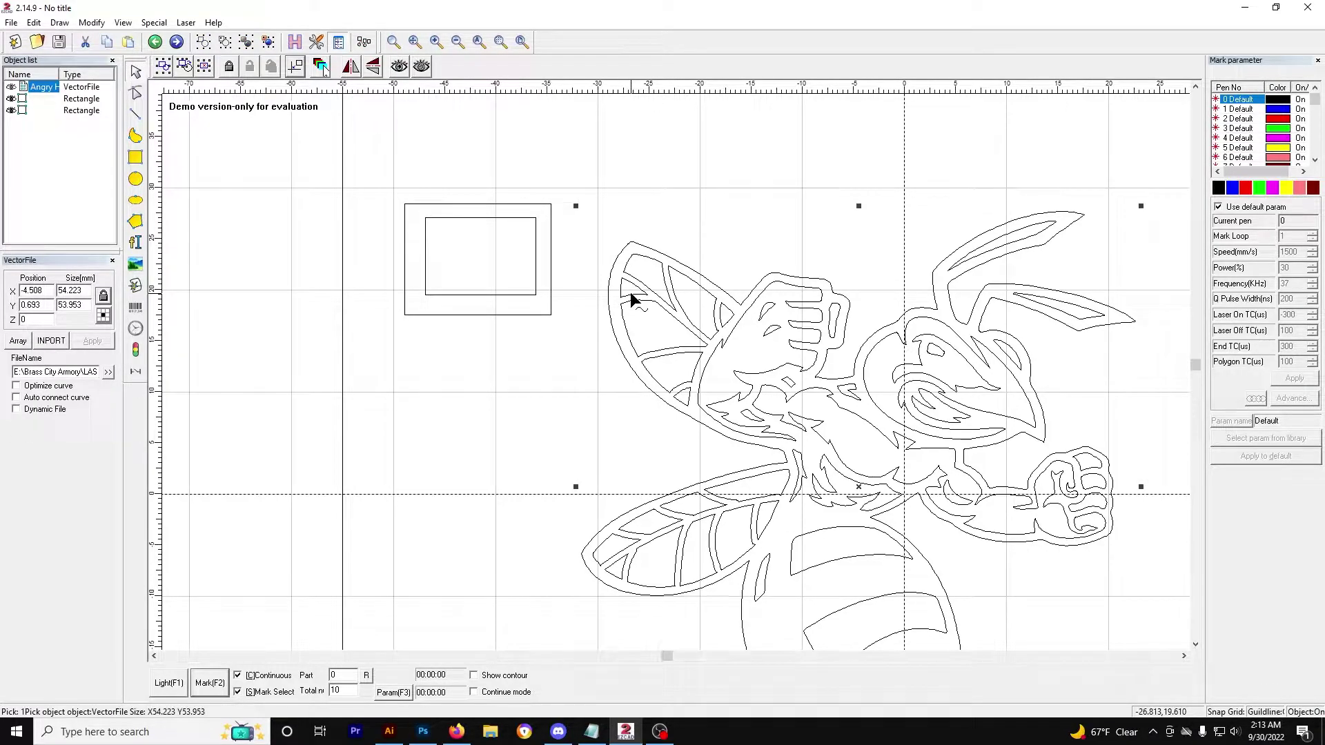
pyautogui.click(610, 206)
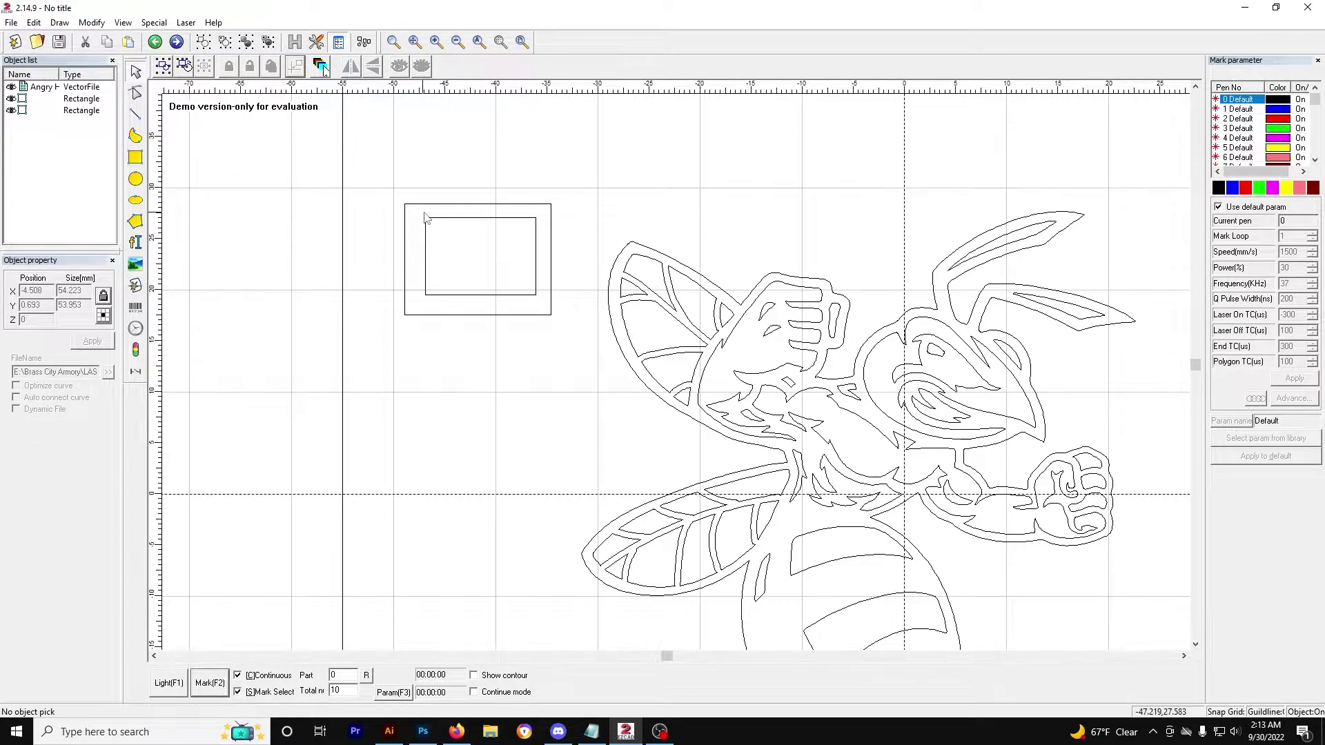
# Group the inner and outer rectangles and hatch the group with the existing hatch settings.
pyautogui.click(536, 259)
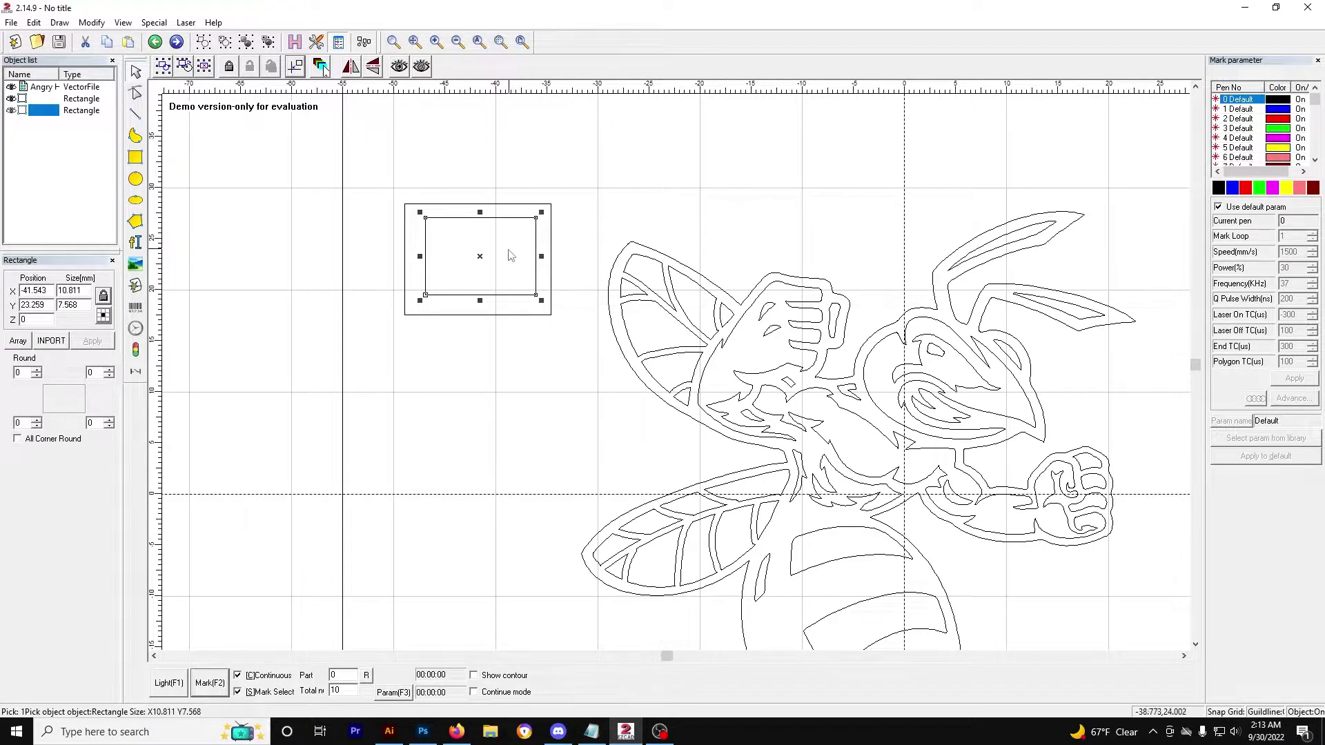
pyautogui.keyDown('shift'); pyautogui.click(551, 244); pyautogui.keyUp('shift')
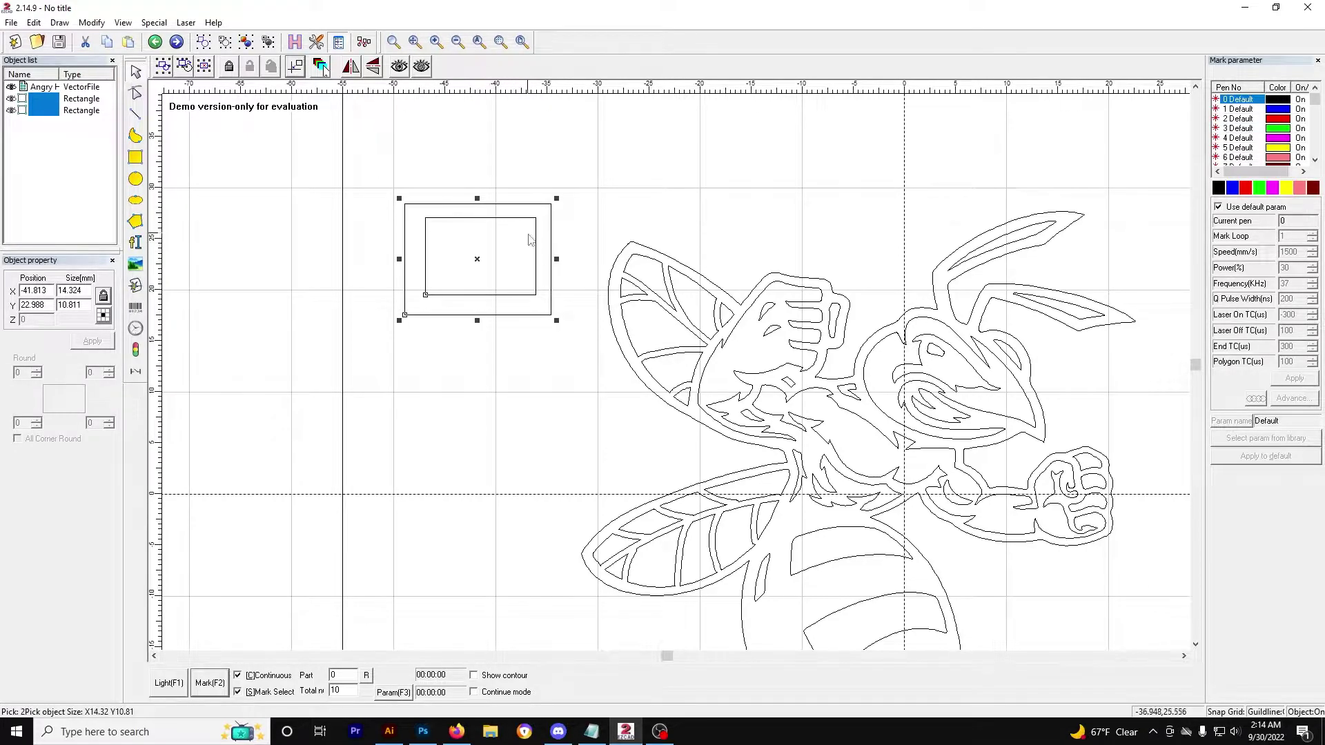
pyautogui.click(247, 43)
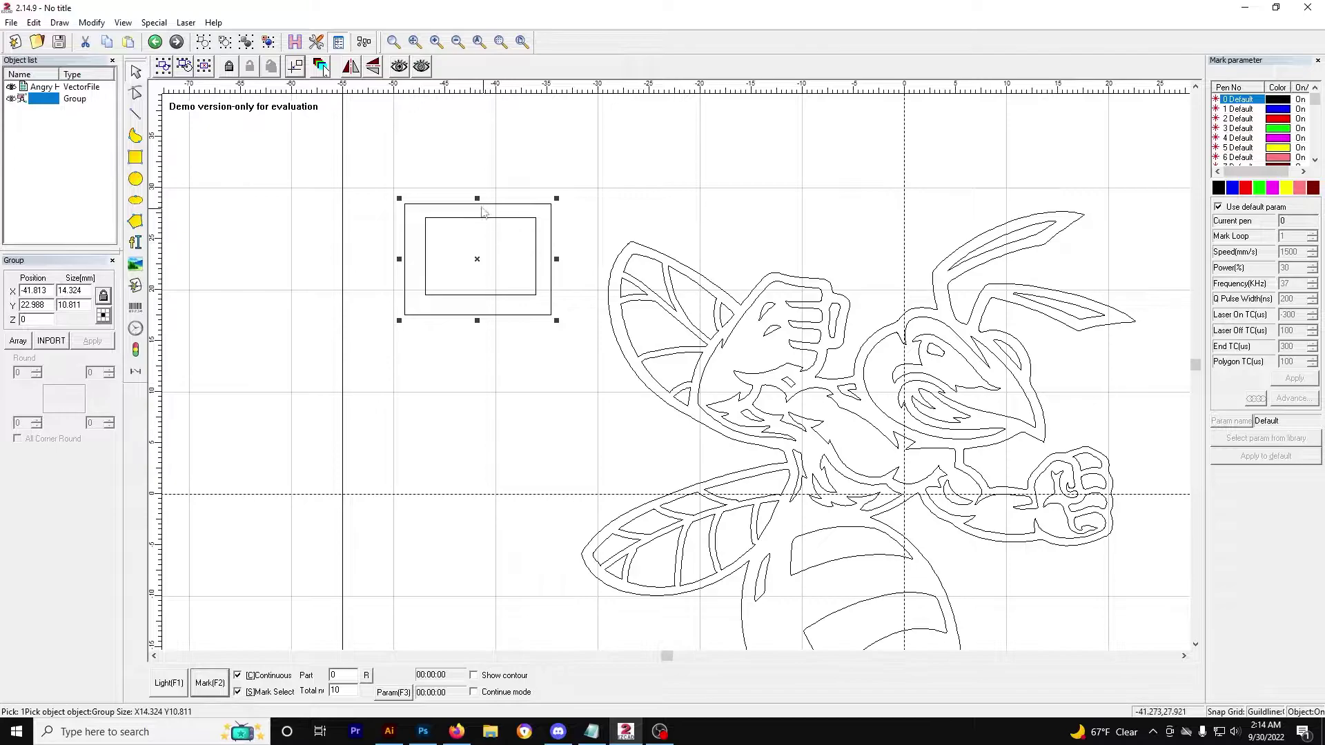
pyautogui.click(294, 42)
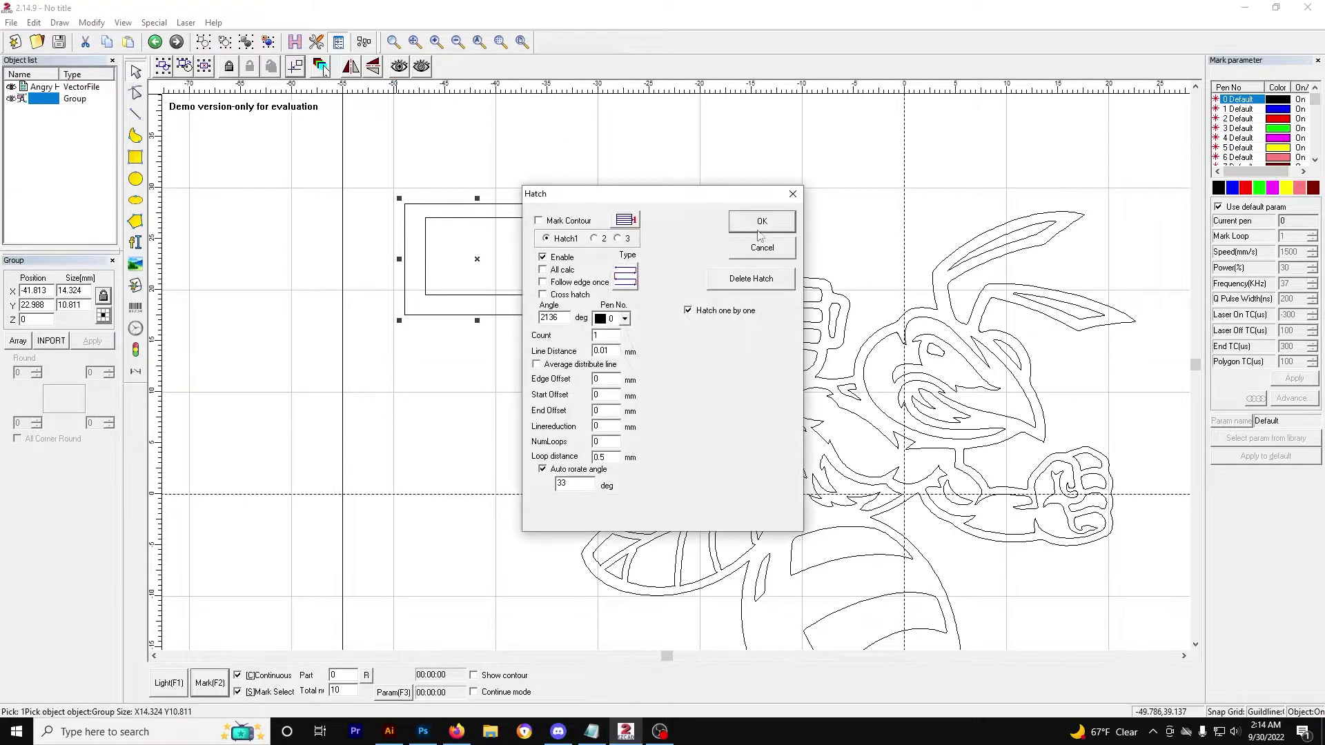
pyautogui.click(759, 224)
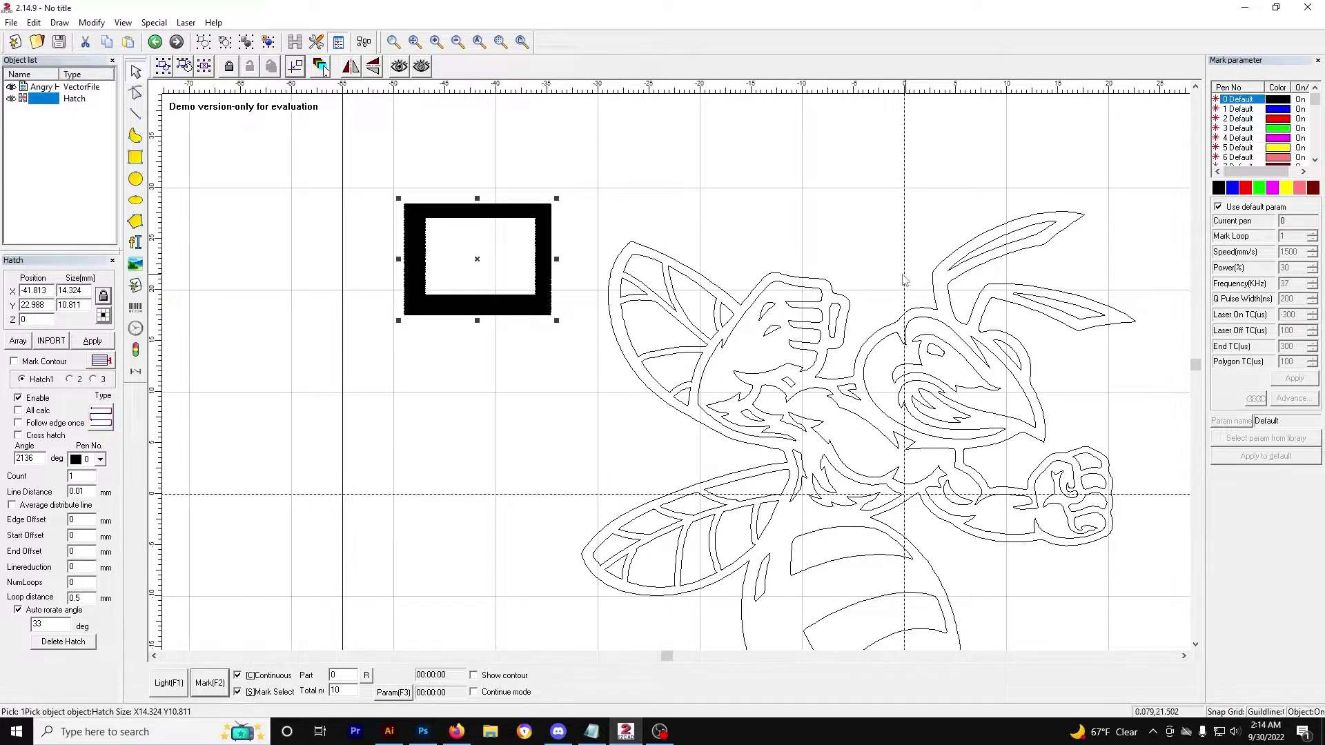
pyautogui.click(674, 270)
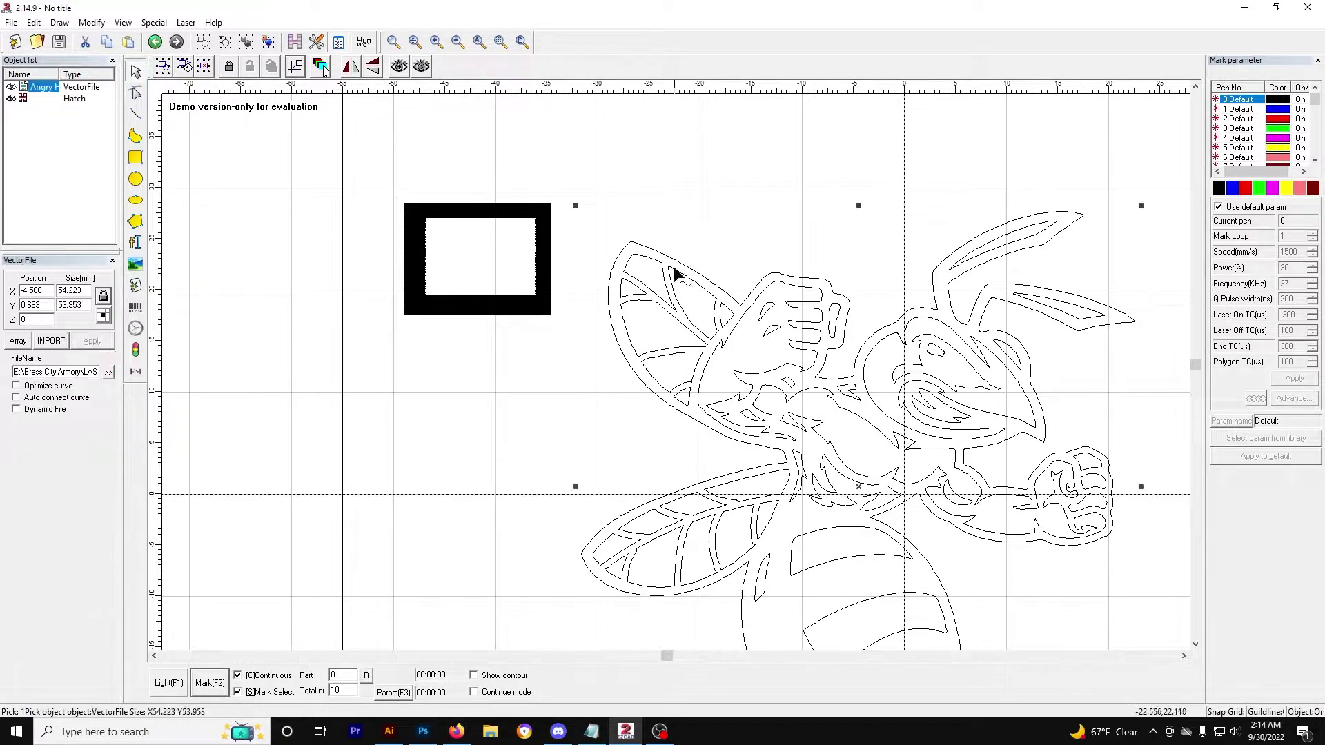
pyautogui.click(717, 238)
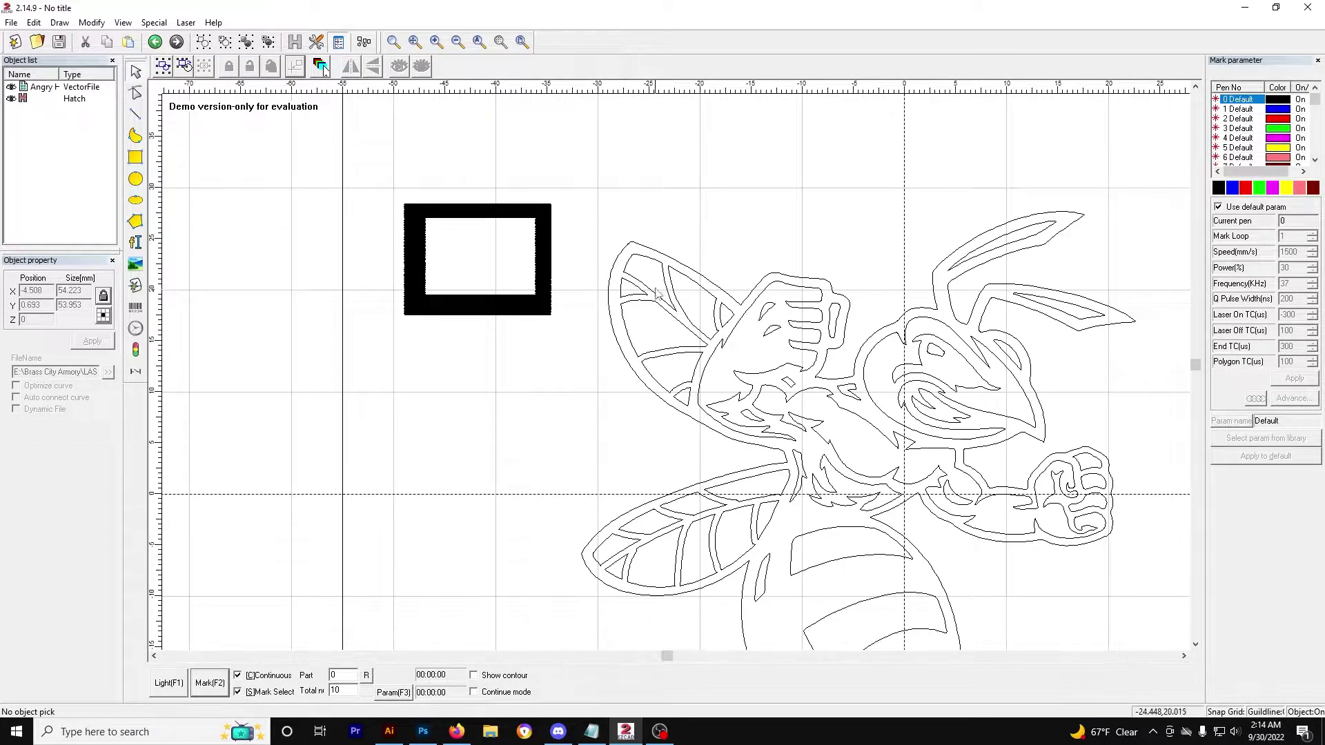
# Delete the hatched rectangle group beside the hornet's upper wing.
pyautogui.click(542, 276)
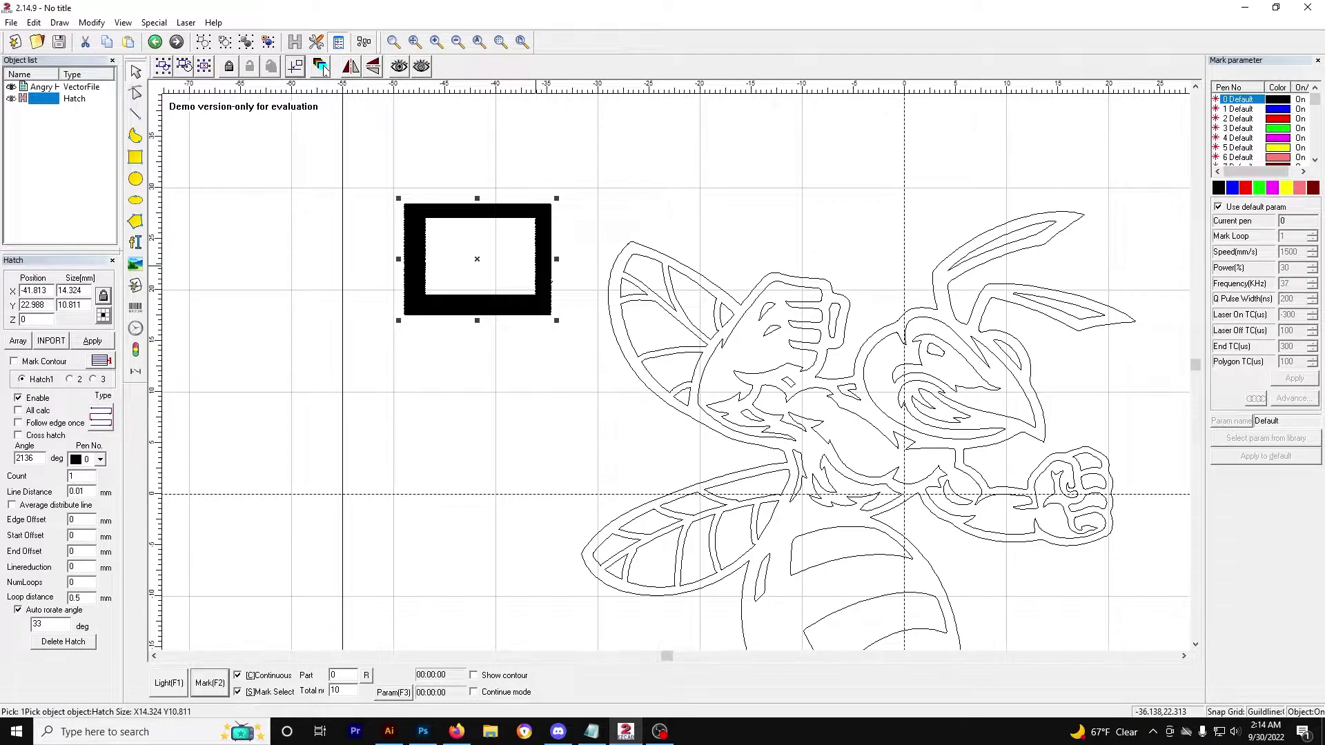
pyautogui.press('Delete')
pyautogui.scroll(1, 1012, 510)
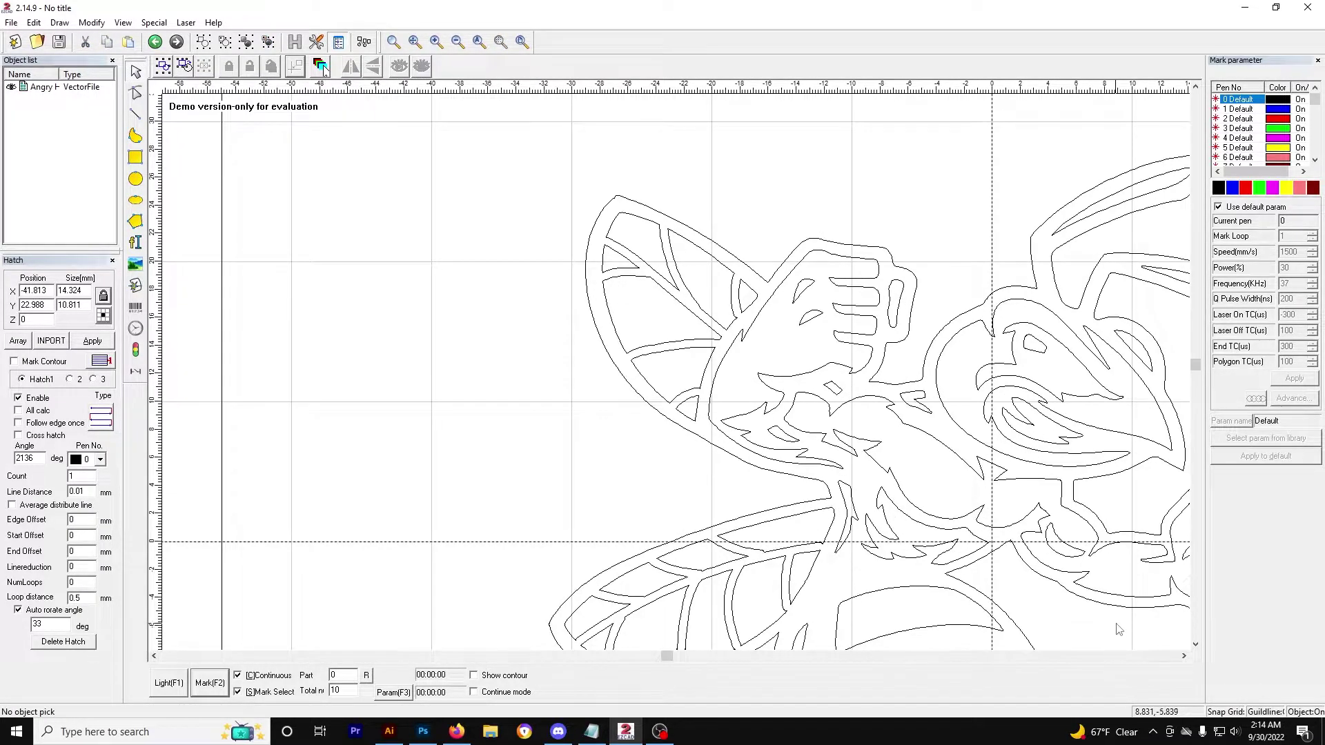
pyautogui.click(1185, 656)
pyautogui.scroll(-1, 1100, 542)
pyautogui.hscroll(2, 1103, 544)
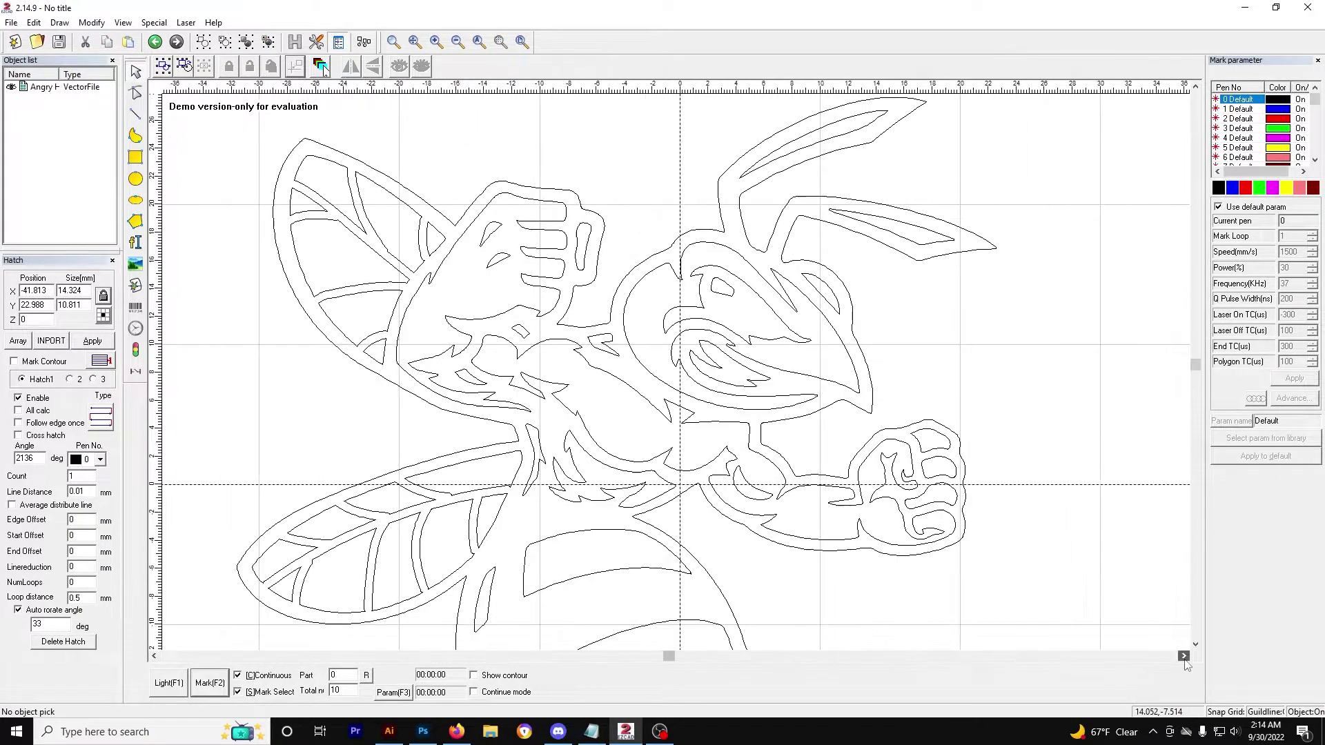
pyautogui.scroll(-1, 1035, 549)
pyautogui.scroll(-3, 861, 515)
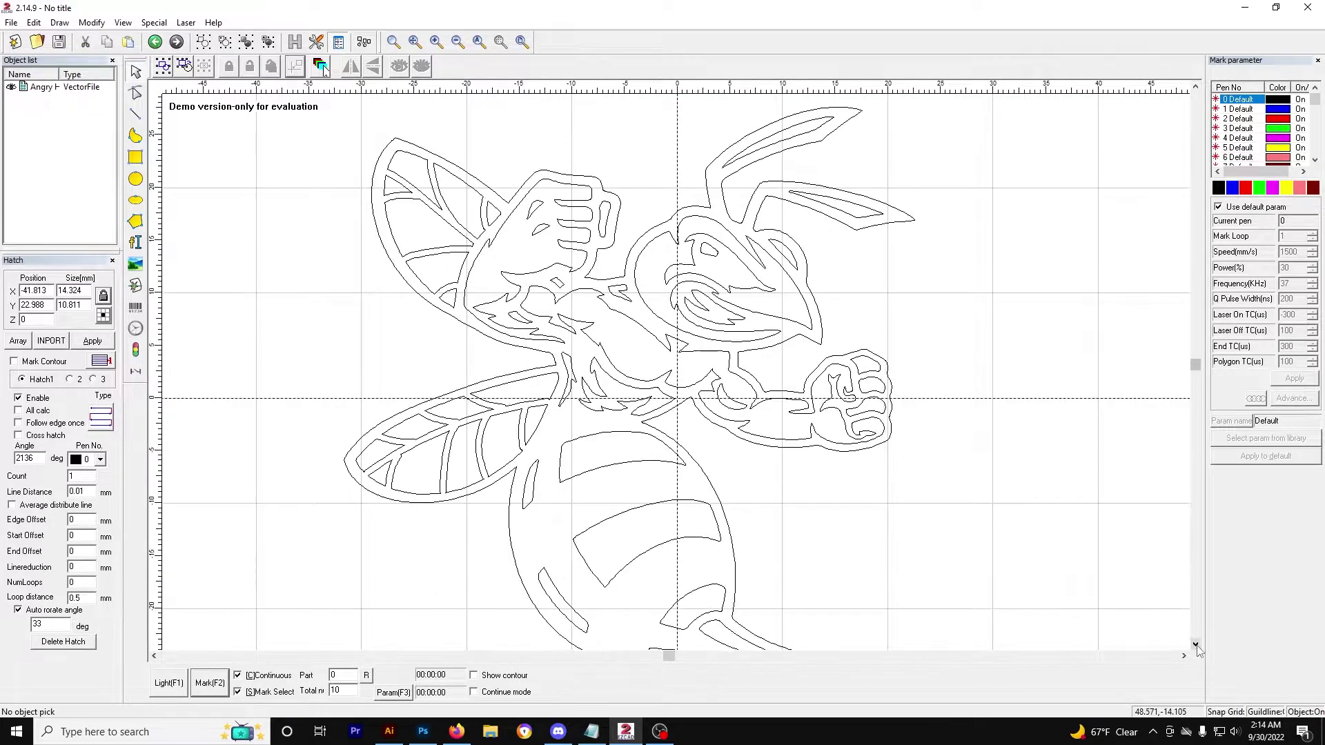
# Ungroup the imported hornet vector file into its individual curves.
pyautogui.click(667, 390)
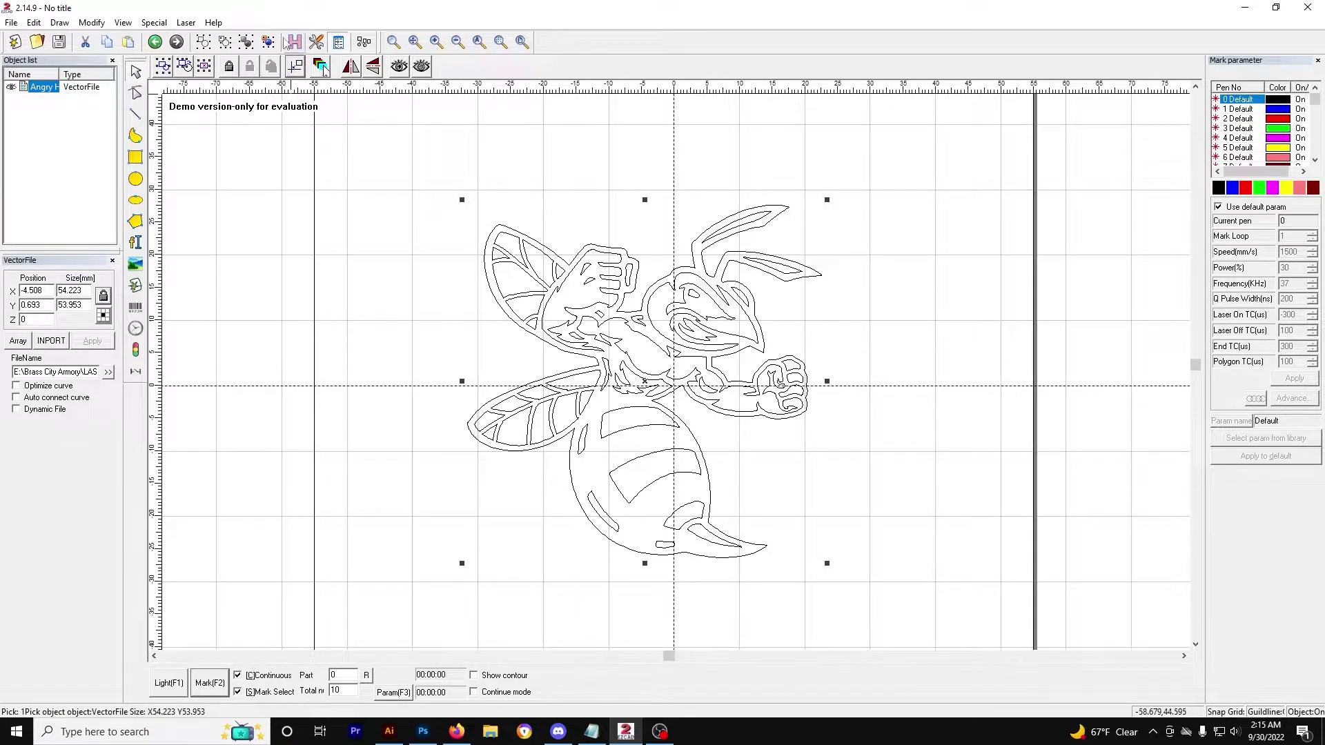
pyautogui.click(270, 42)
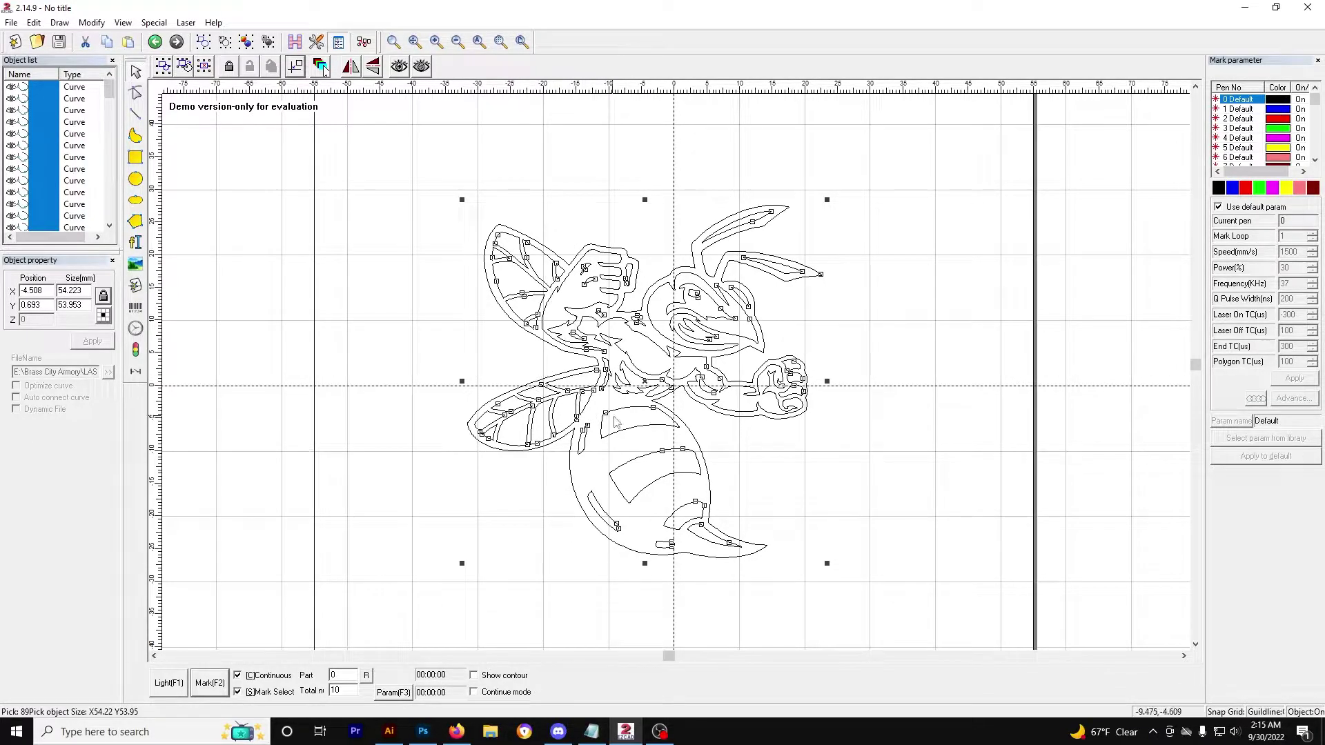
# Move the duplicate inner curve of the upper antenna out of the artwork and delete it.
pyautogui.scroll(1, 697, 338)
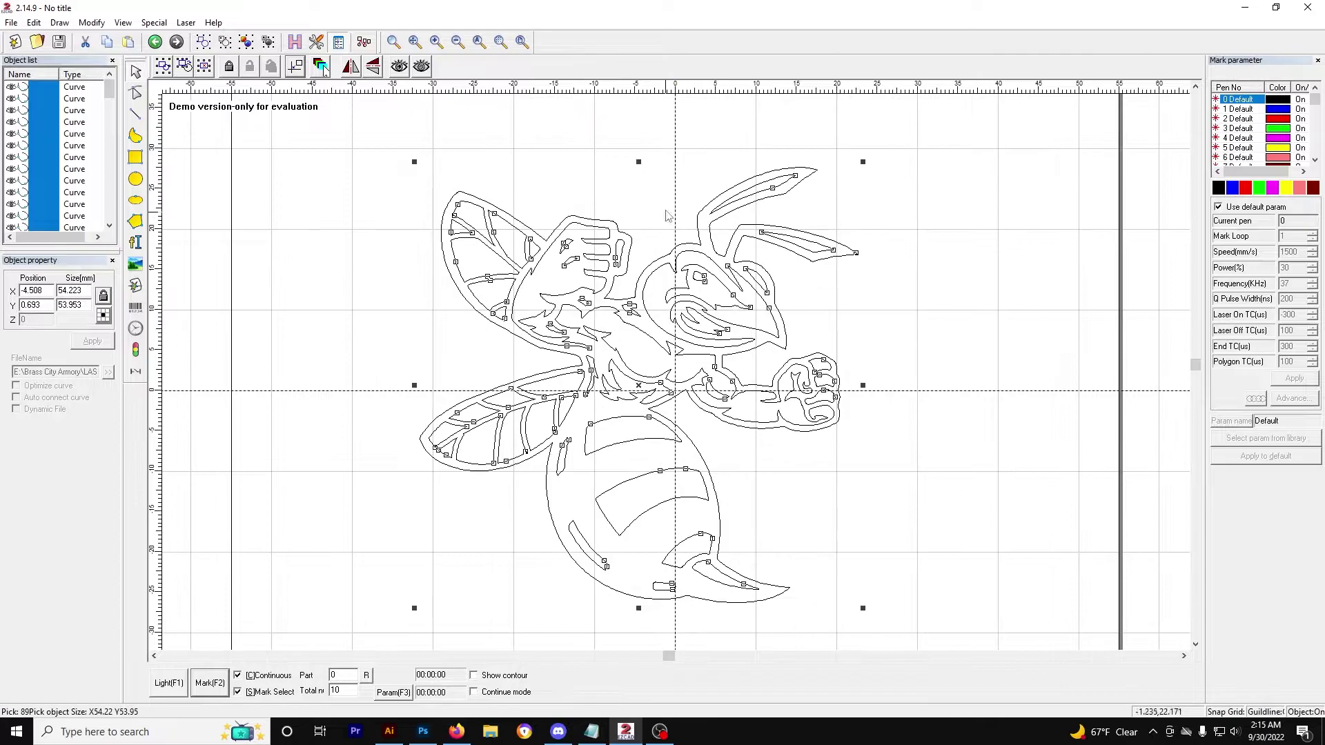
pyautogui.click(718, 213)
pyautogui.click(754, 197)
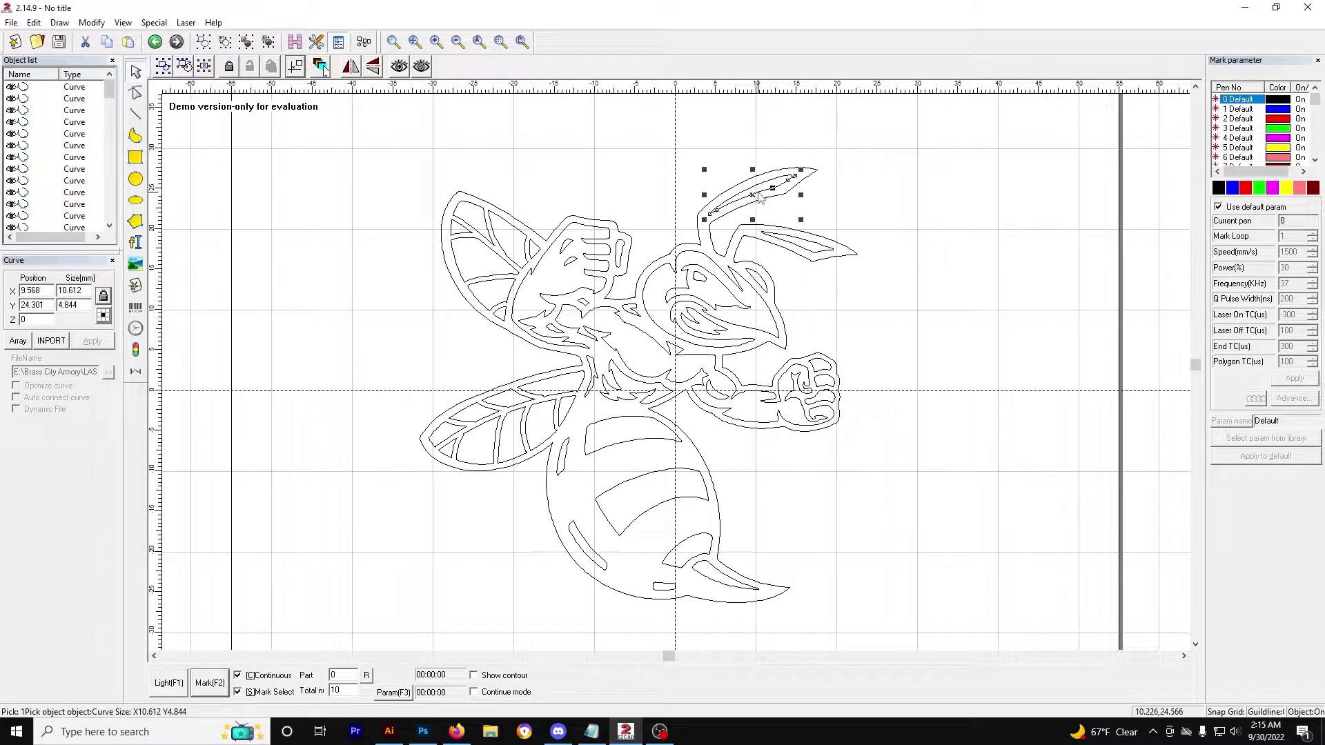
pyautogui.moveTo(767, 190); pyautogui.dragTo(864, 184)
pyautogui.press('Delete')
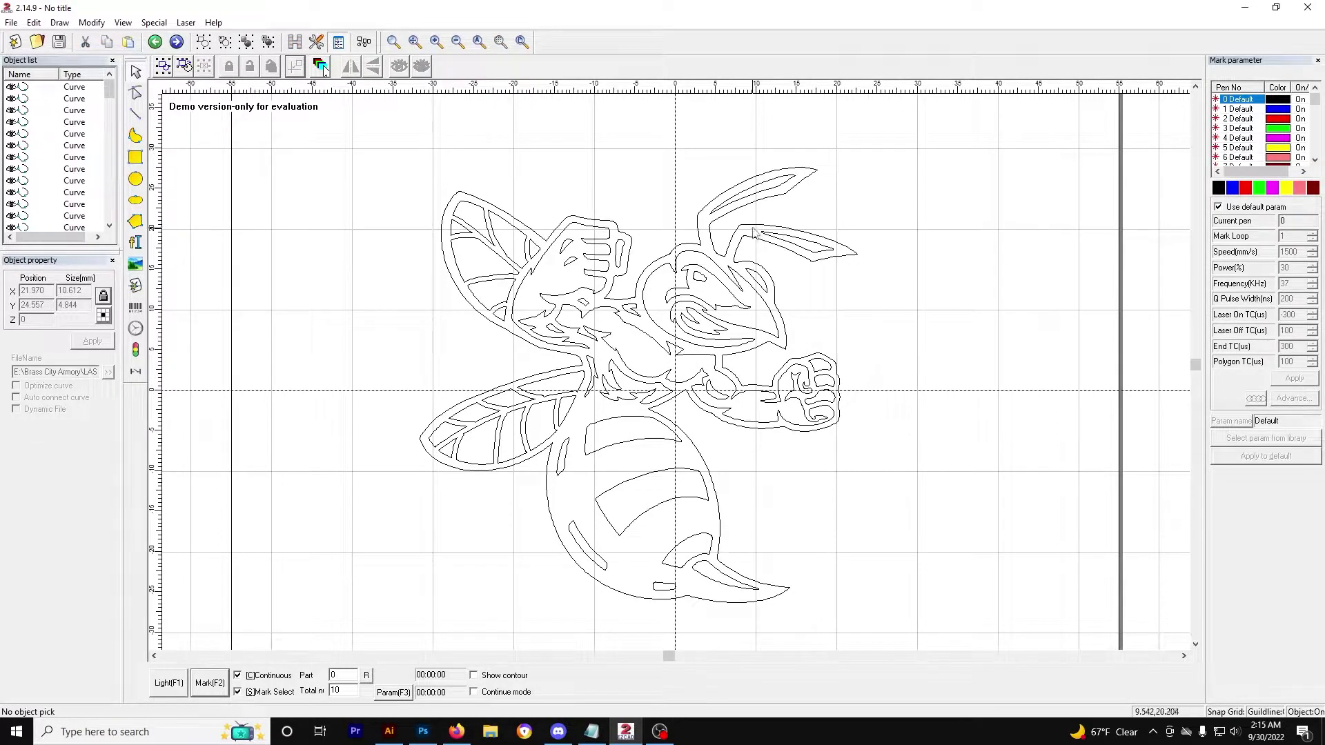
# Move the duplicate small highlight curve and the duplicate raised-arm curve out above the fist and delete each one.
pyautogui.click(572, 263)
pyautogui.moveTo(573, 263); pyautogui.dragTo(597, 198)
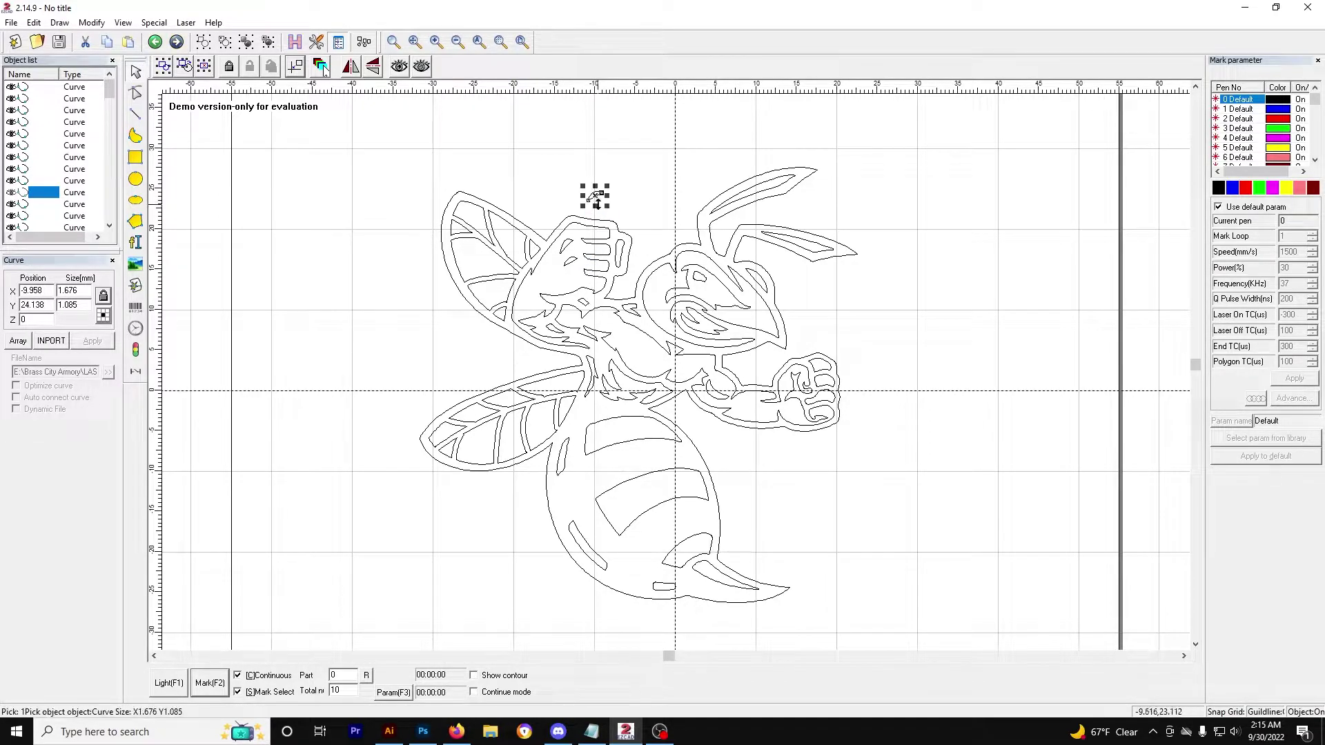
pyautogui.press('Delete')
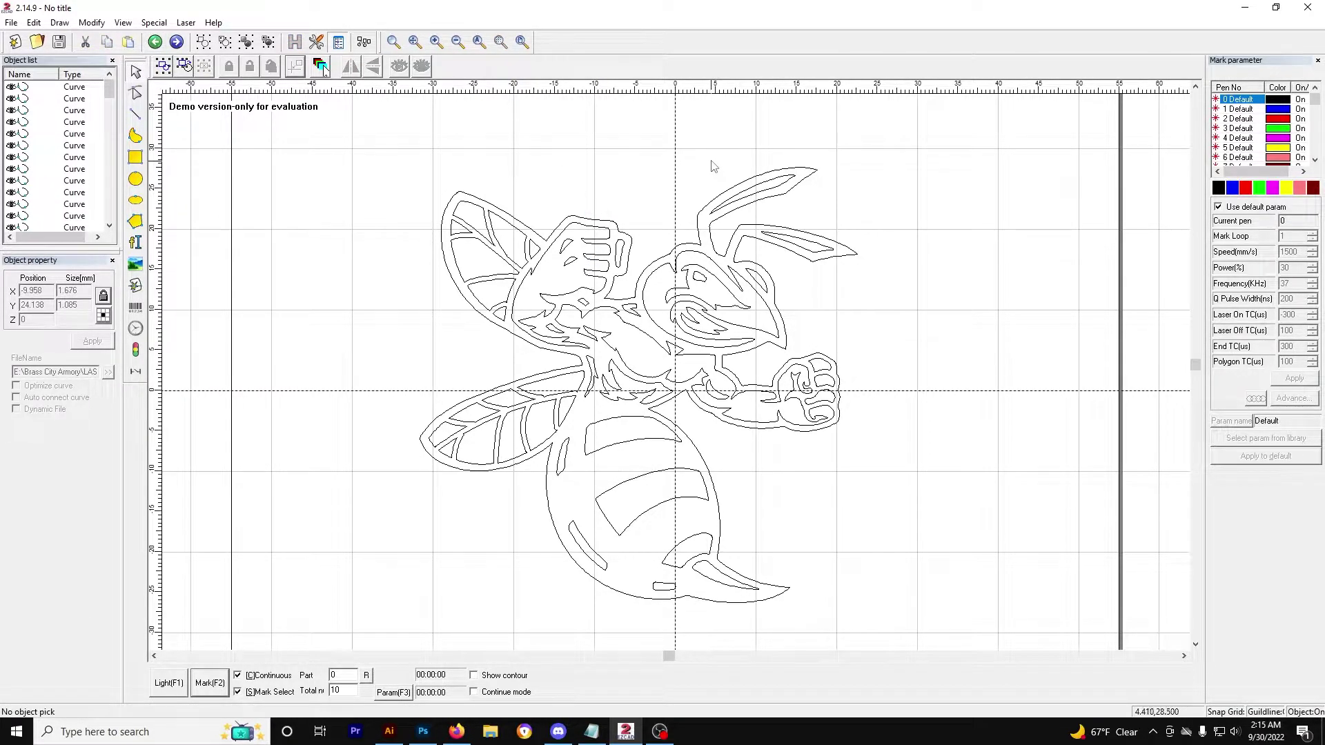
pyautogui.click(597, 262)
pyautogui.click(607, 254)
pyautogui.moveTo(594, 254); pyautogui.dragTo(648, 153)
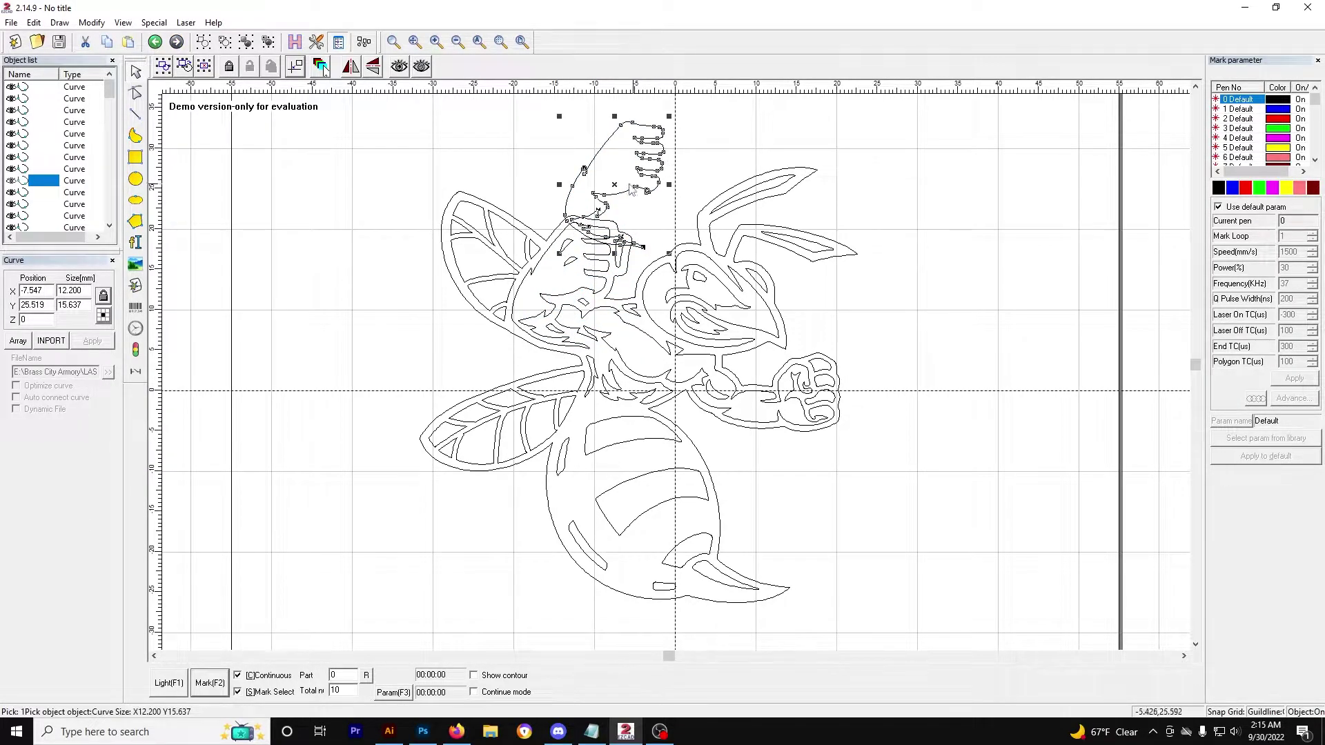
pyautogui.press('Delete')
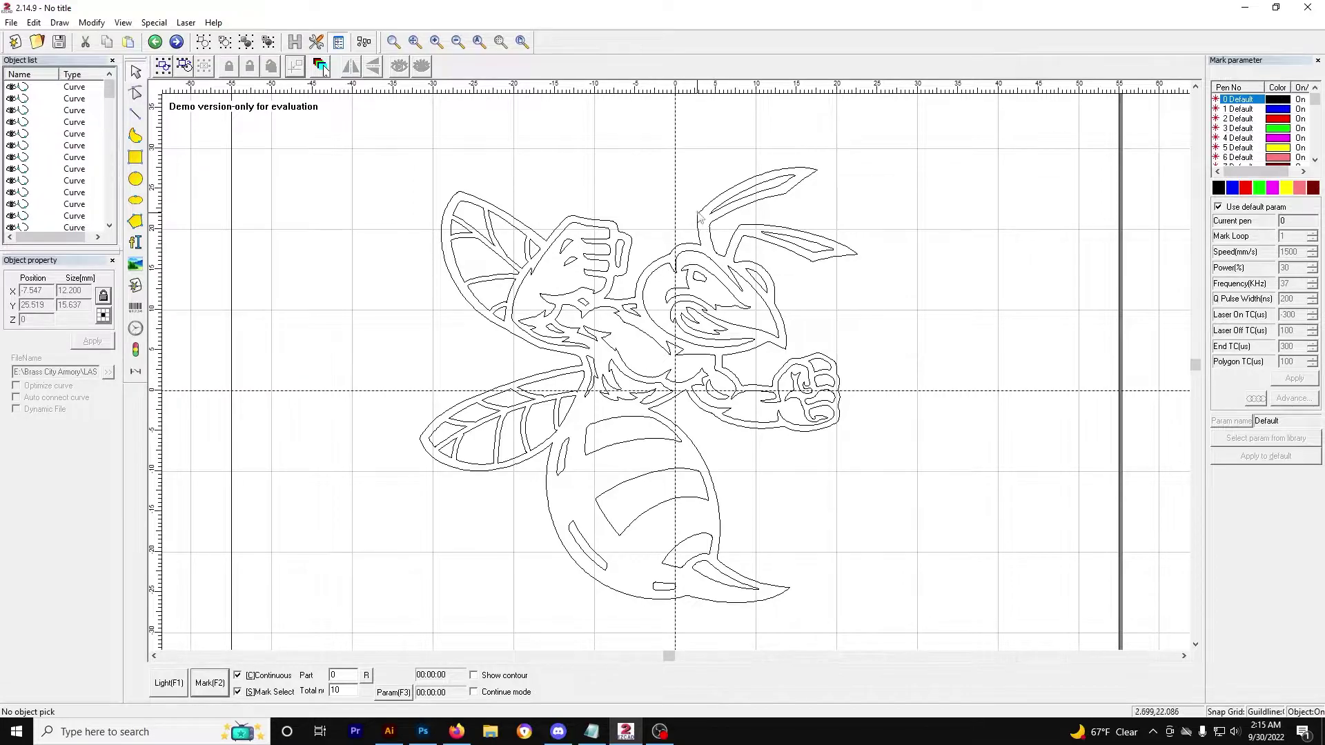
# Move the upper antenna's inner curve down between the antennae, check the curve beneath it, and remove the moved copy.
pyautogui.scroll(3, 698, 219)
pyautogui.scroll(1, 1151, 154)
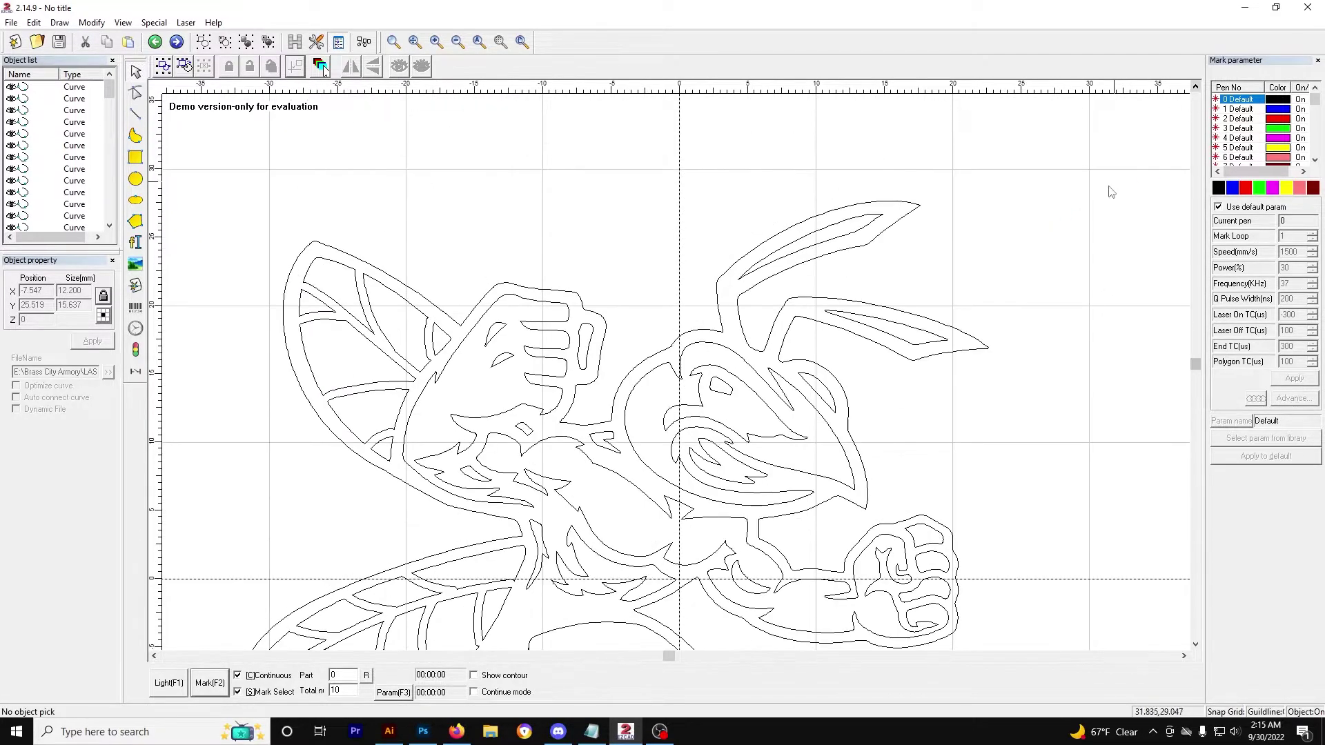
pyautogui.click(820, 250)
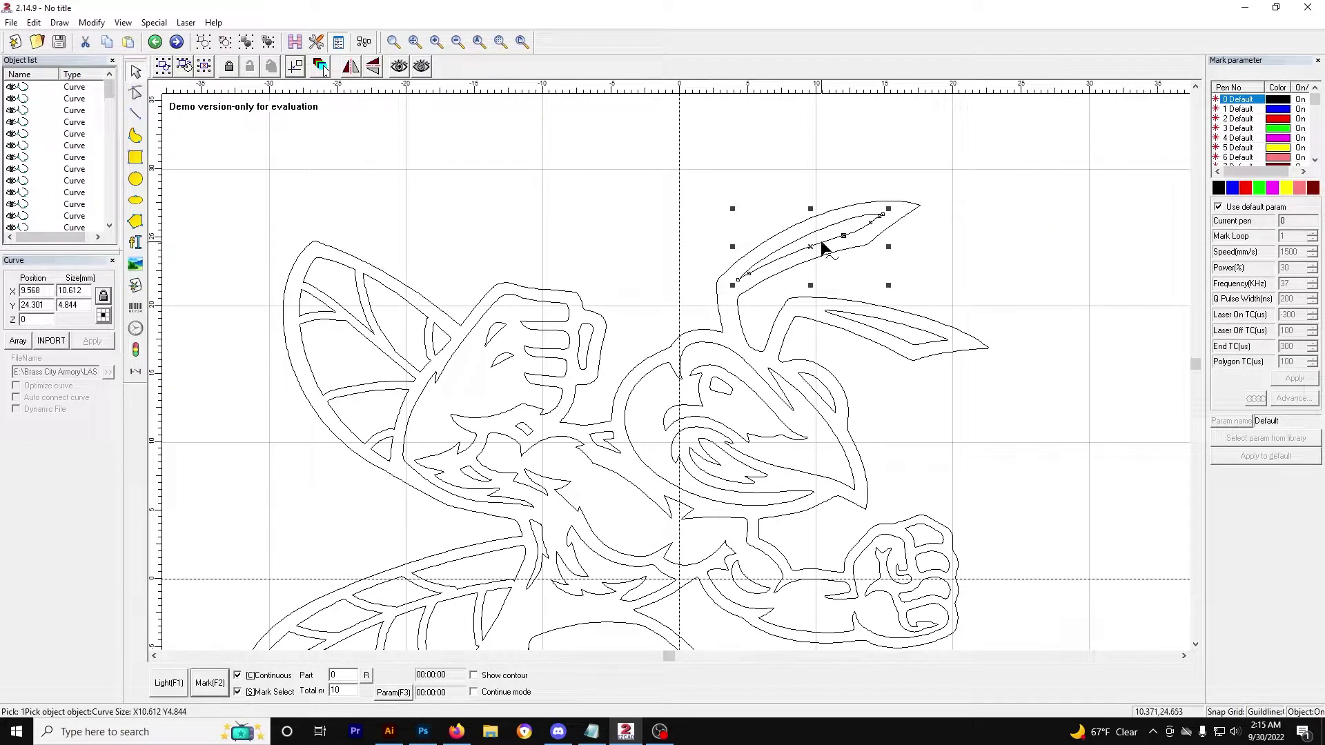
pyautogui.moveTo(842, 241); pyautogui.dragTo(897, 261)
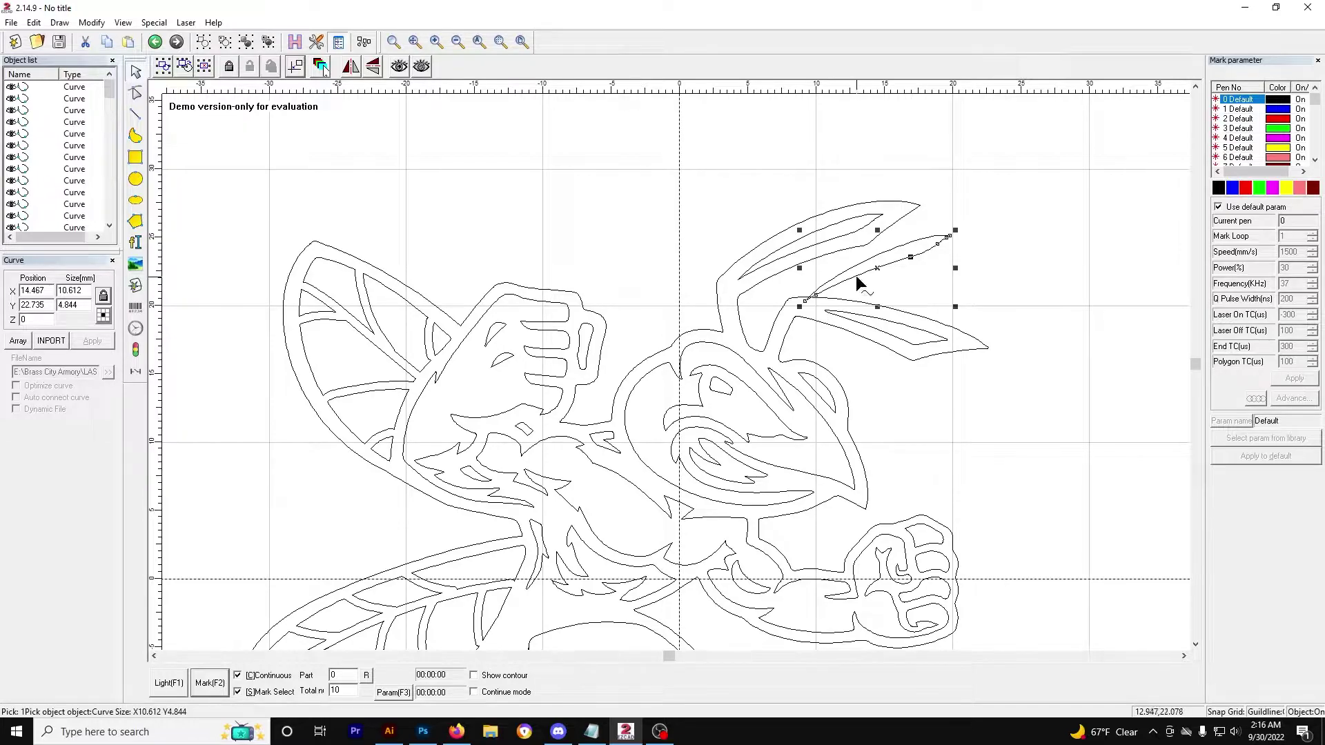
pyautogui.moveTo(857, 283); pyautogui.dragTo(793, 255)
pyautogui.click(960, 268)
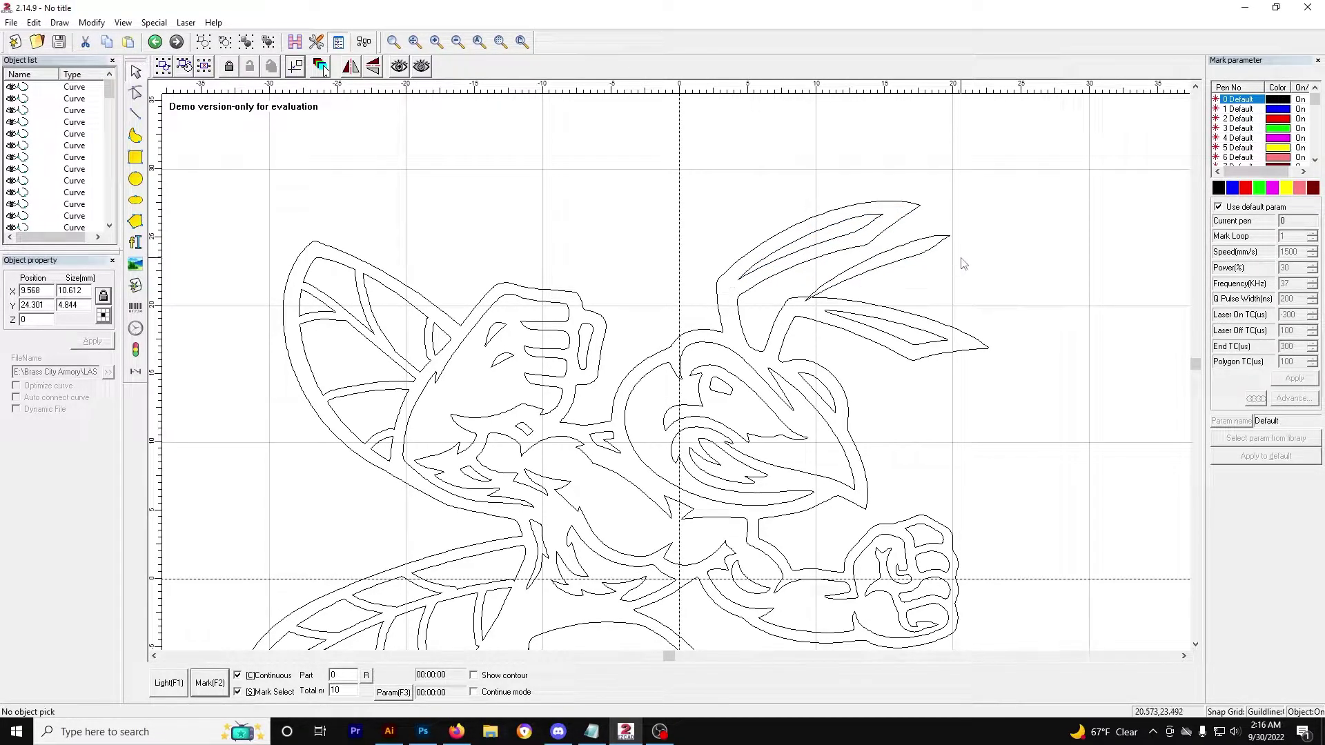
pyautogui.scroll(1, 817, 302)
pyautogui.scroll(-2, 816, 302)
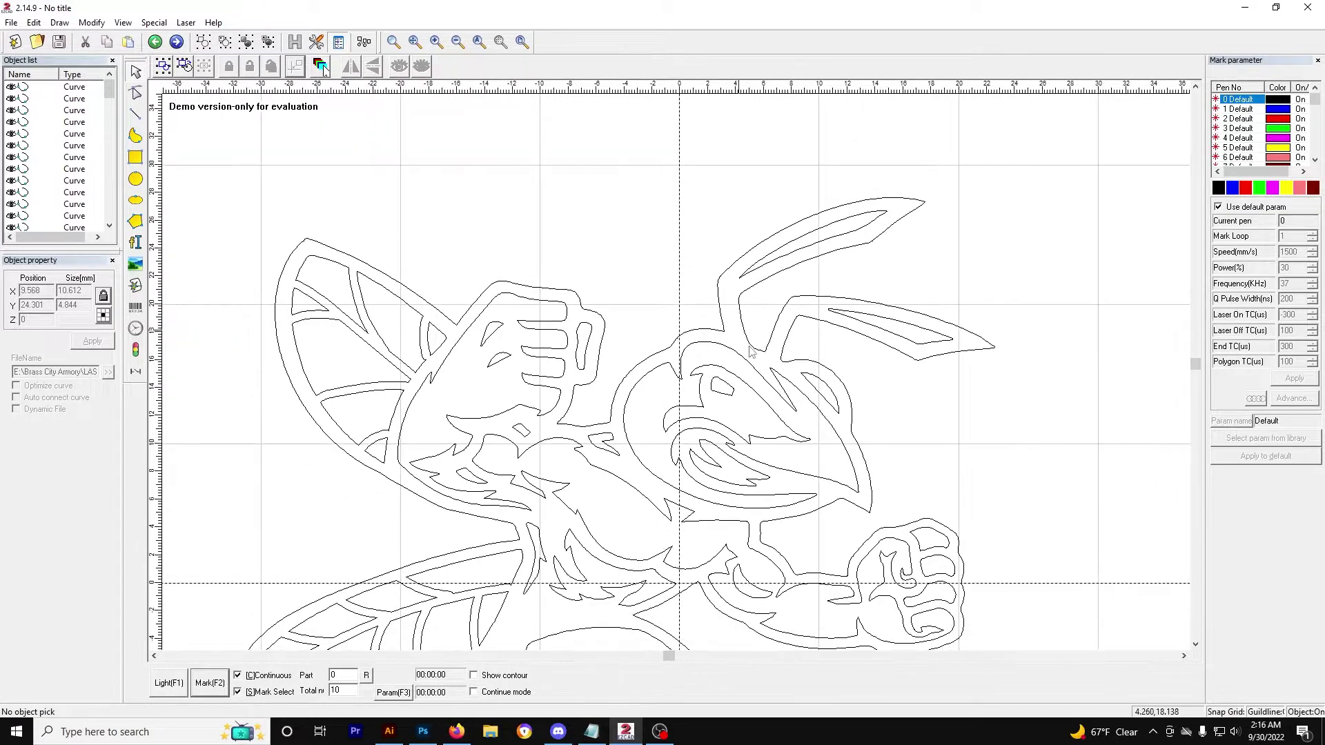
# Select the hornet's outer outline and examine how it runs around the wings, antennae, arms and abdomen.
pyautogui.click(1196, 645)
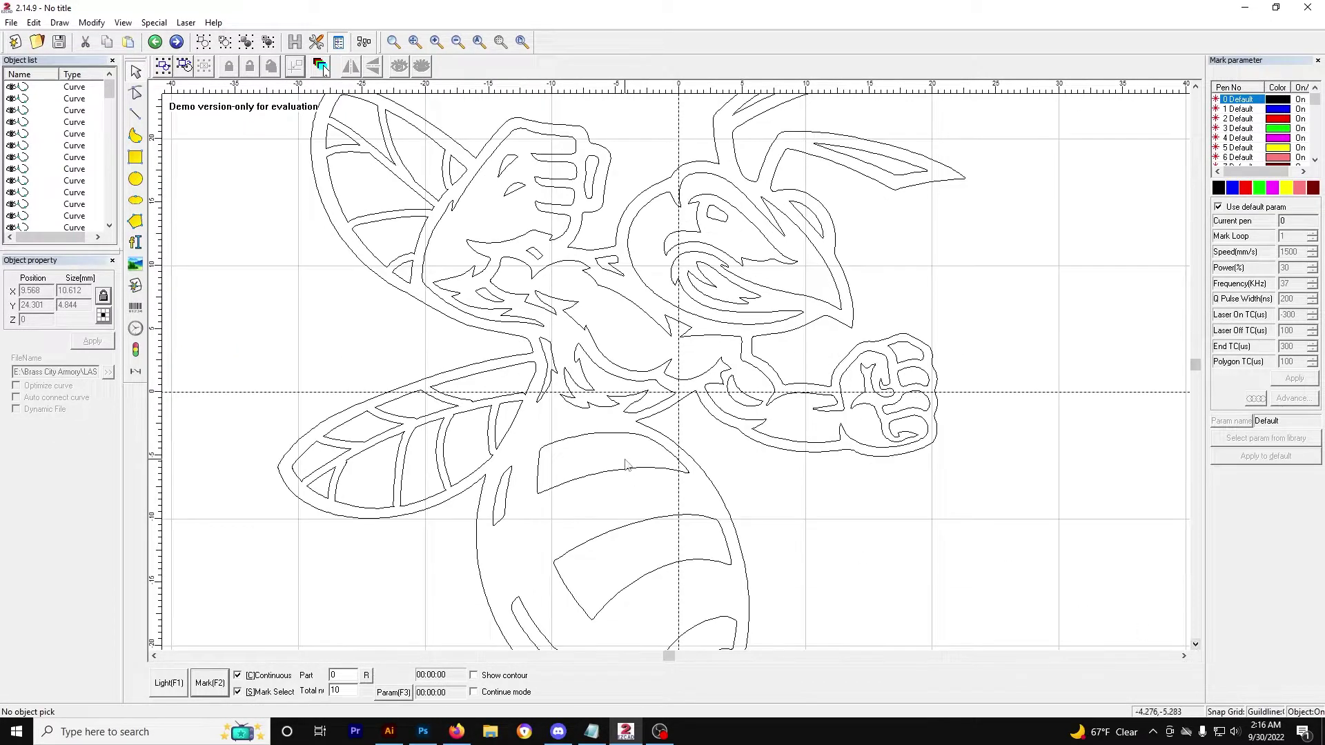
pyautogui.click(1196, 85)
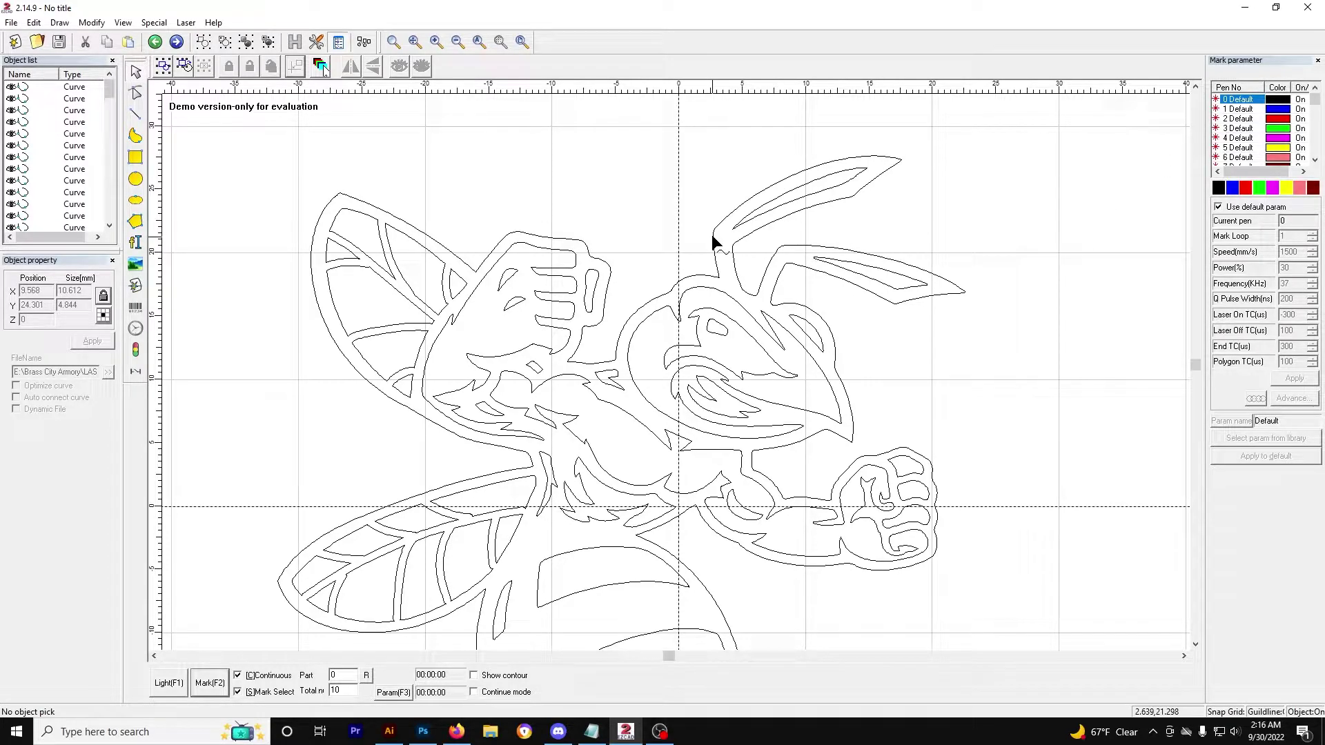
pyautogui.click(716, 240)
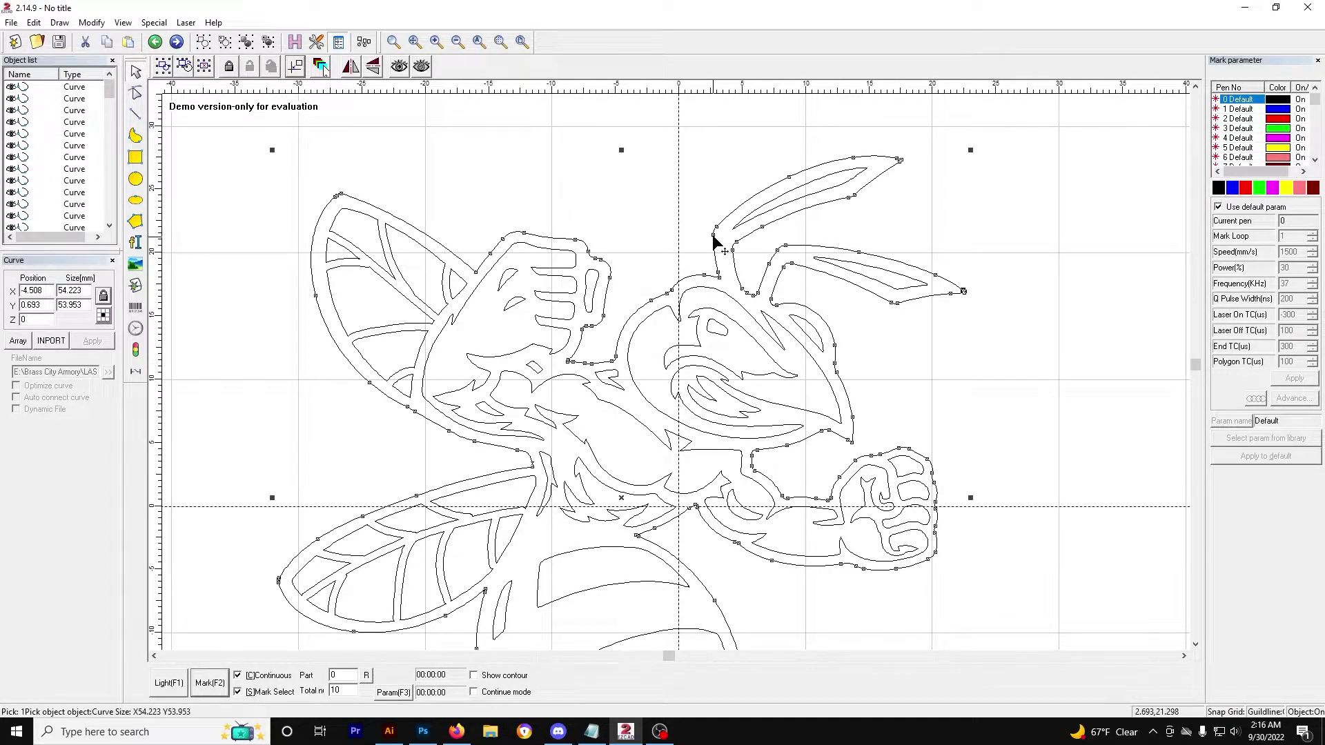
pyautogui.click(652, 211)
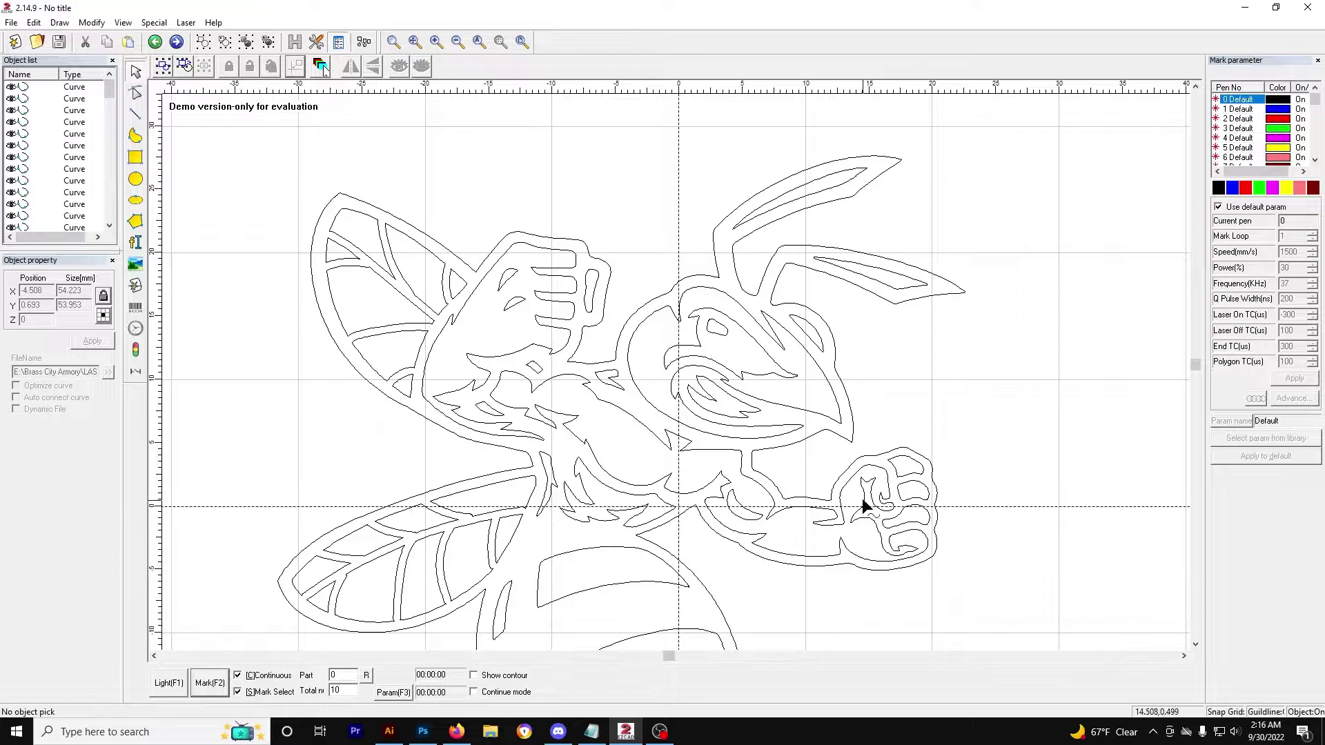
pyautogui.click(417, 235)
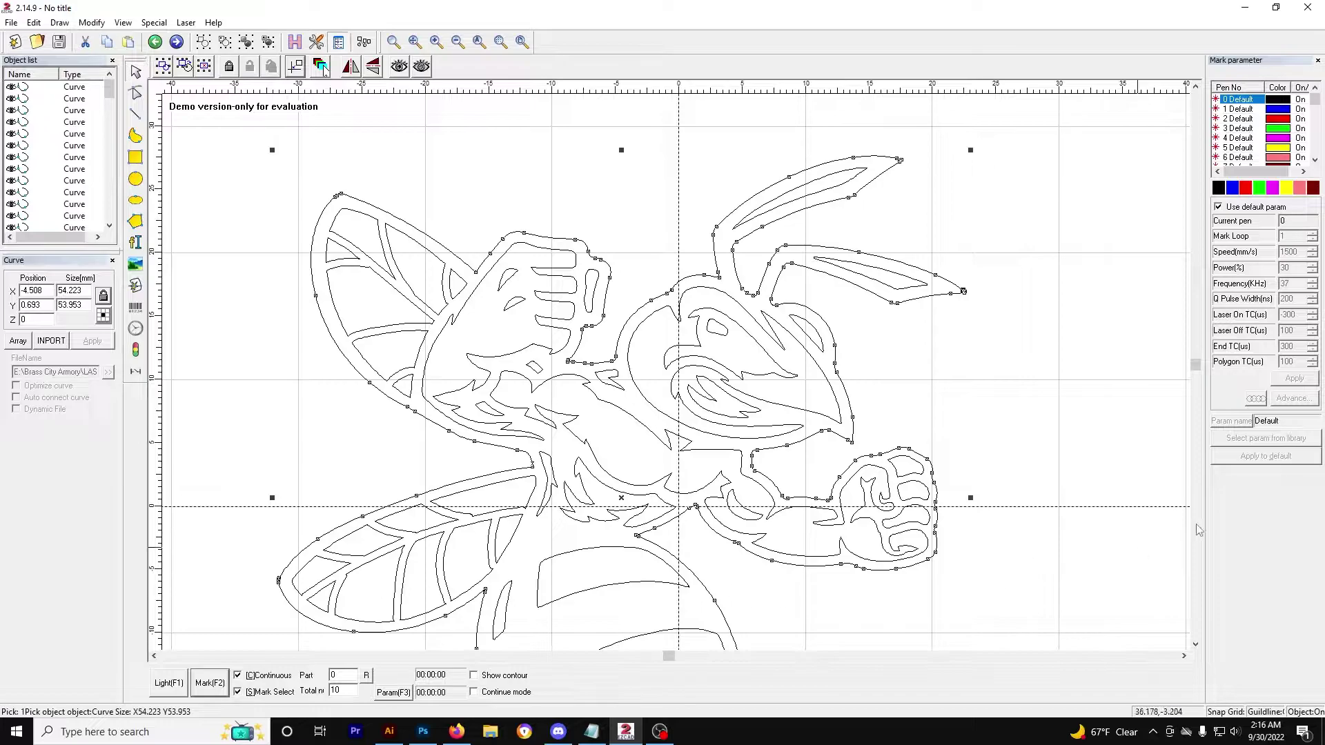
pyautogui.scroll(-3, 890, 639)
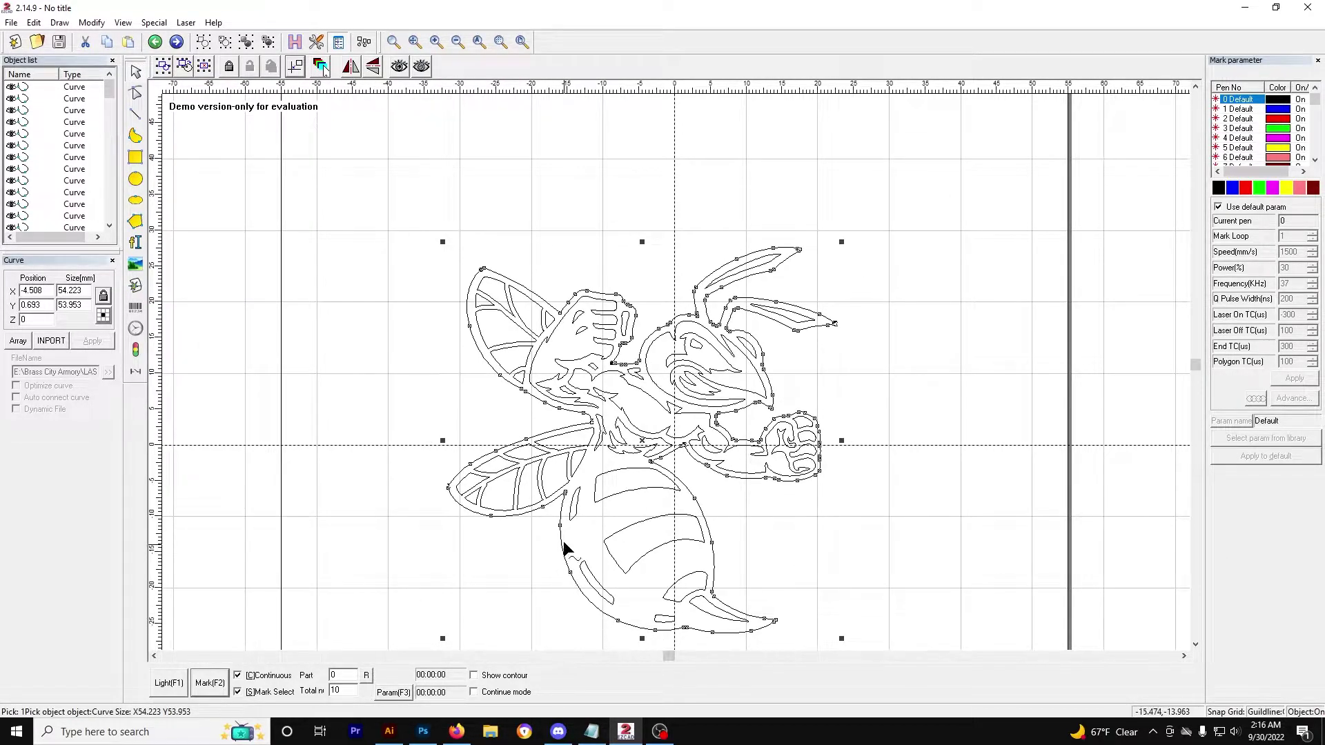
pyautogui.scroll(2, 614, 463)
pyautogui.scroll(2, 616, 464)
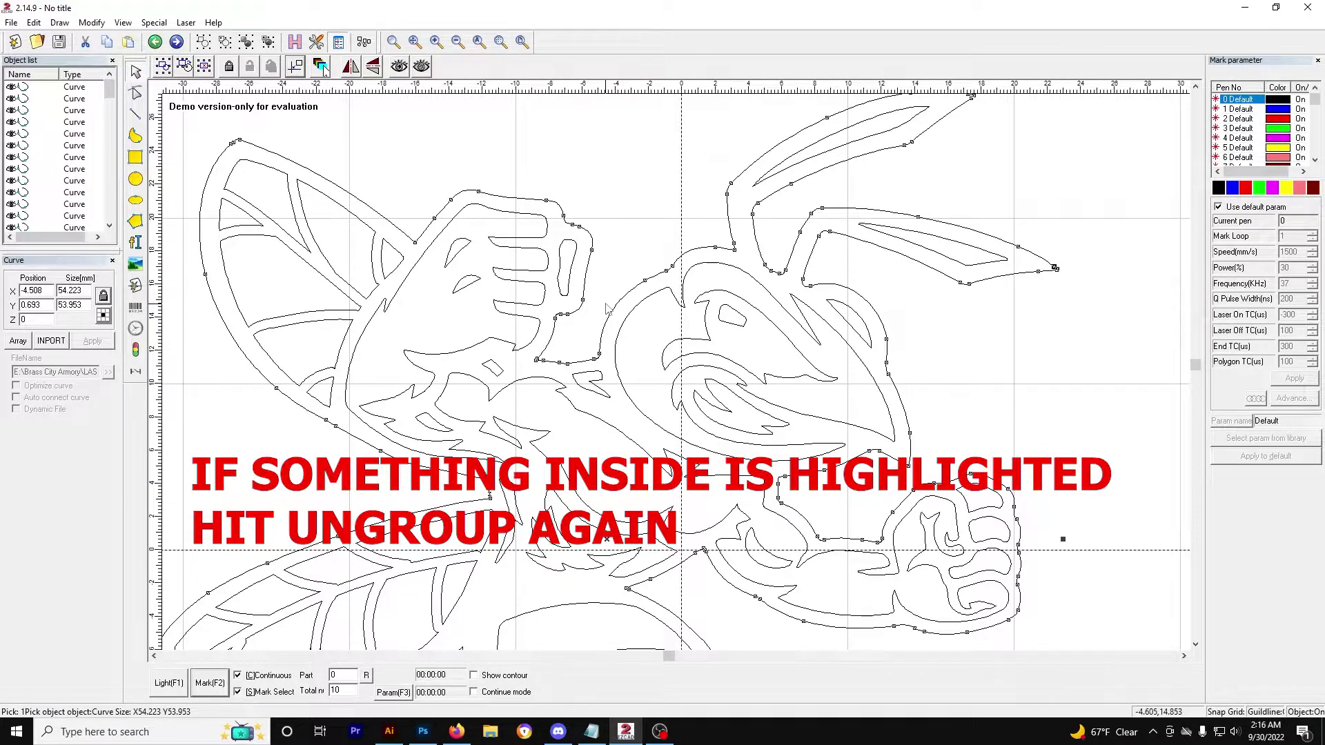
# Delete the hornet's outer outline to isolate the inner shapes, and undo the deletion.
pyautogui.click(600, 329)
pyautogui.scroll(-3, 595, 323)
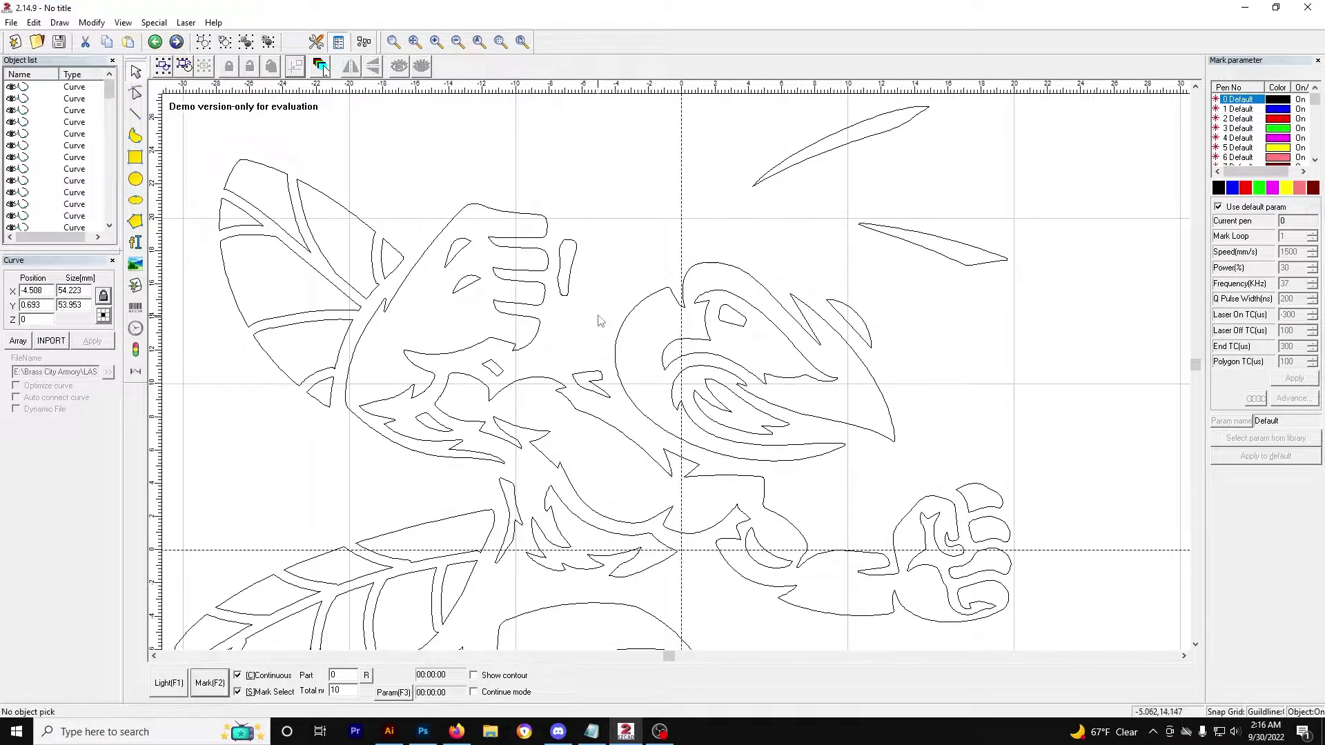
pyautogui.scroll(-1, 628, 376)
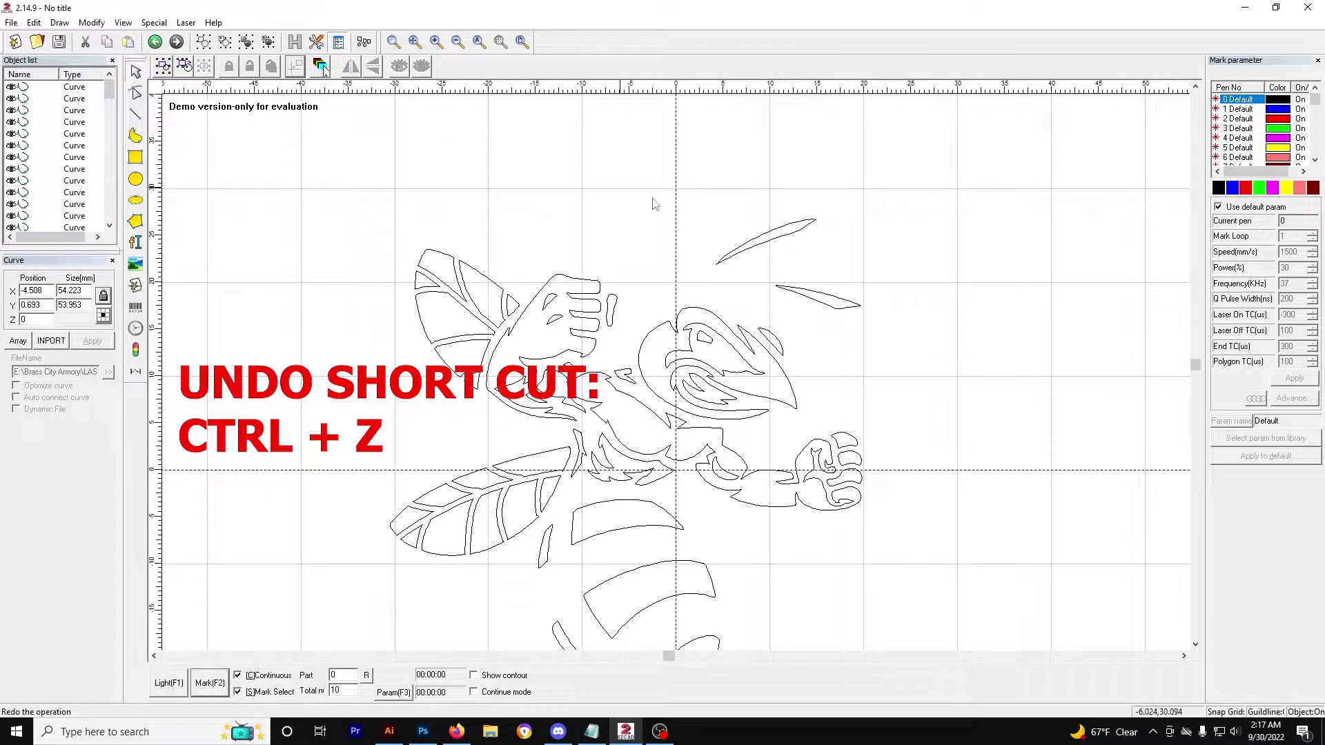
pyautogui.hotkey('ctrl', 'z')
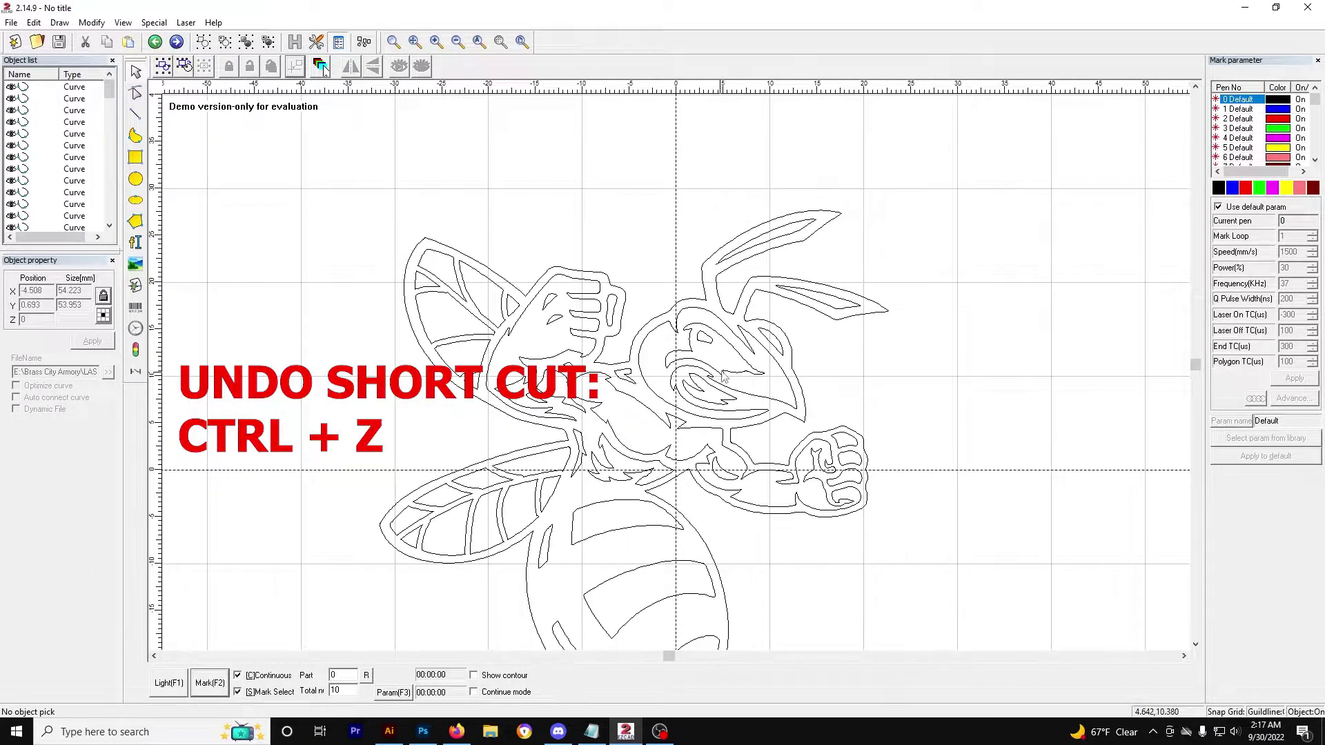
# Remove the duplicate curve from the tip cell of the hornet's upper wing.
pyautogui.scroll(1, 685, 295)
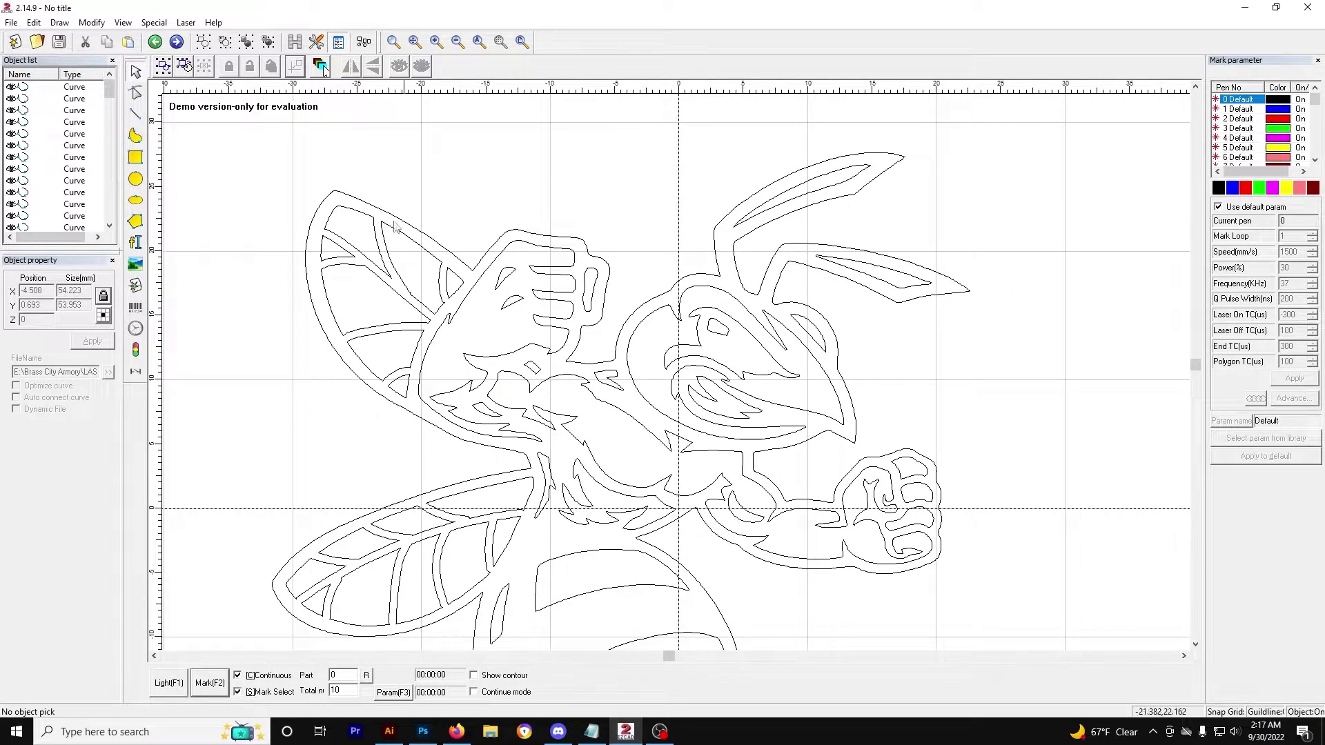
pyautogui.click(370, 221)
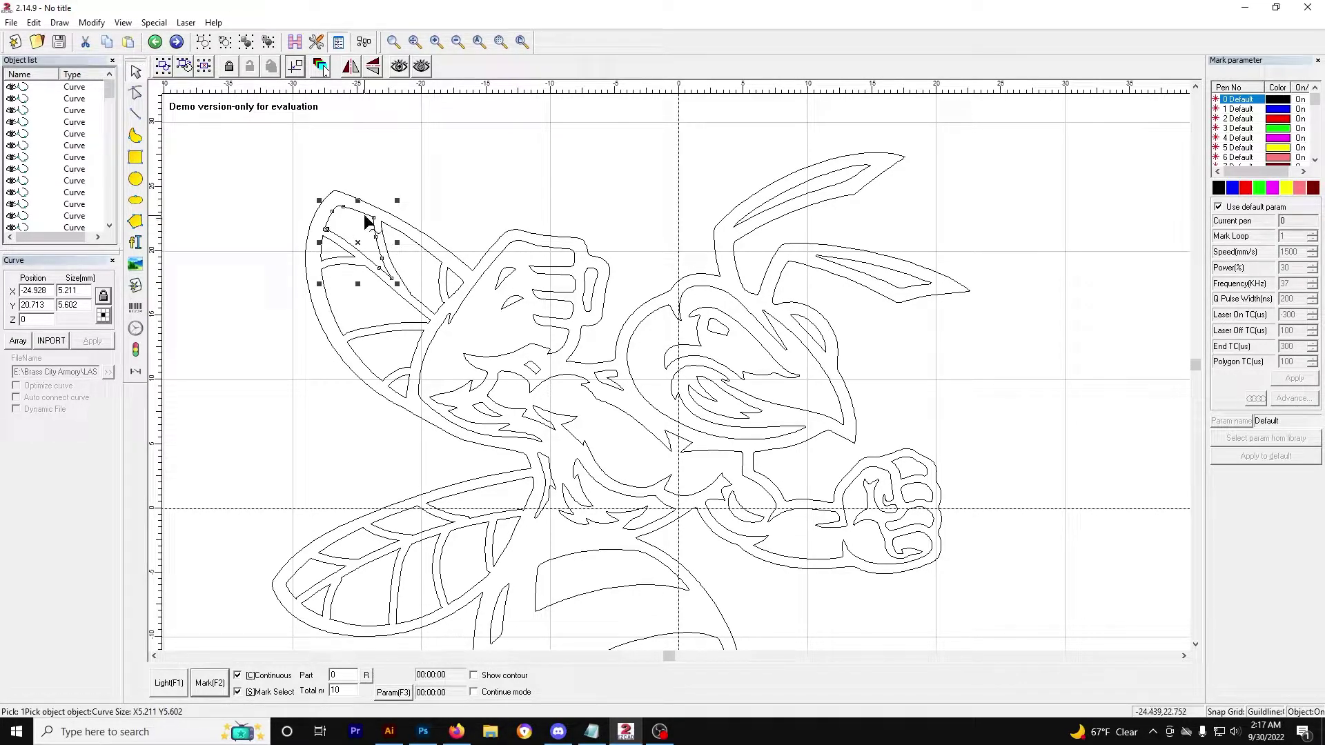
pyautogui.click(349, 221)
pyautogui.click(357, 217)
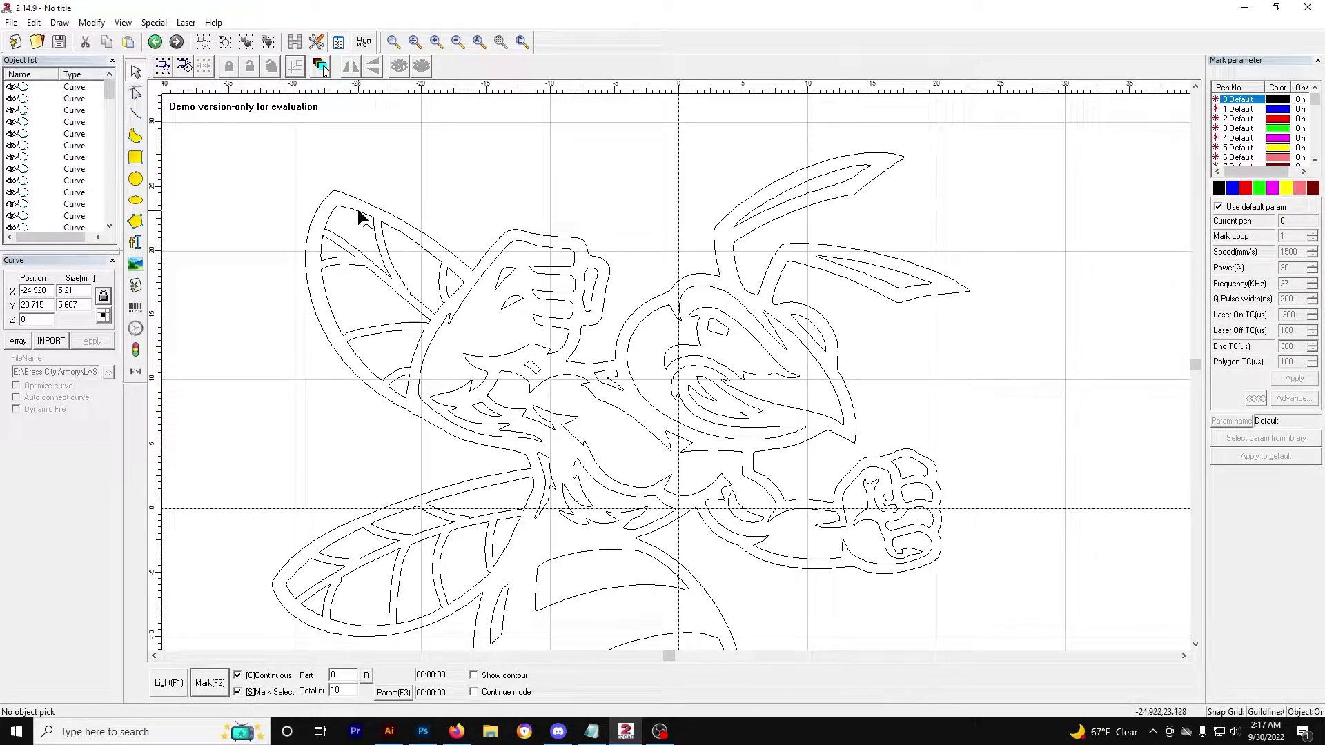
# Move the upper wing's tip cell out above the wing and undo the move.
pyautogui.click(357, 213)
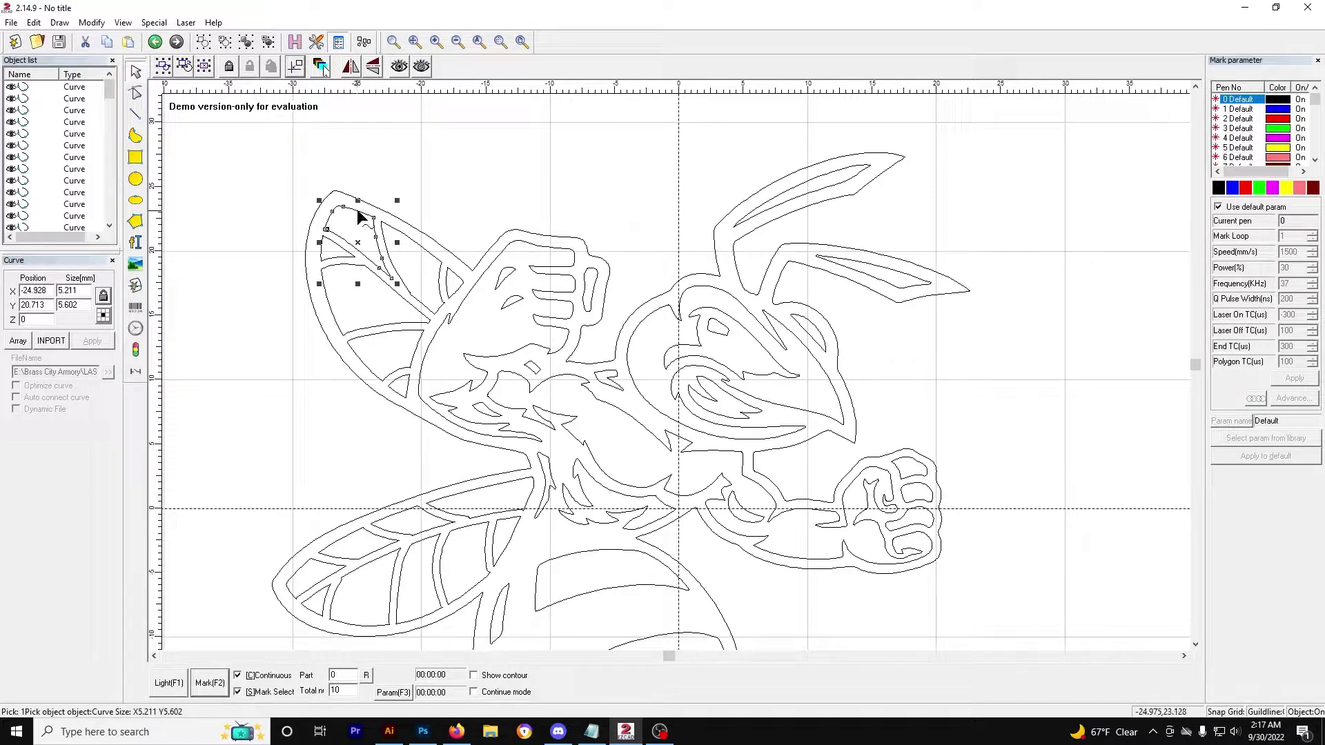
pyautogui.moveTo(357, 210); pyautogui.dragTo(400, 163)
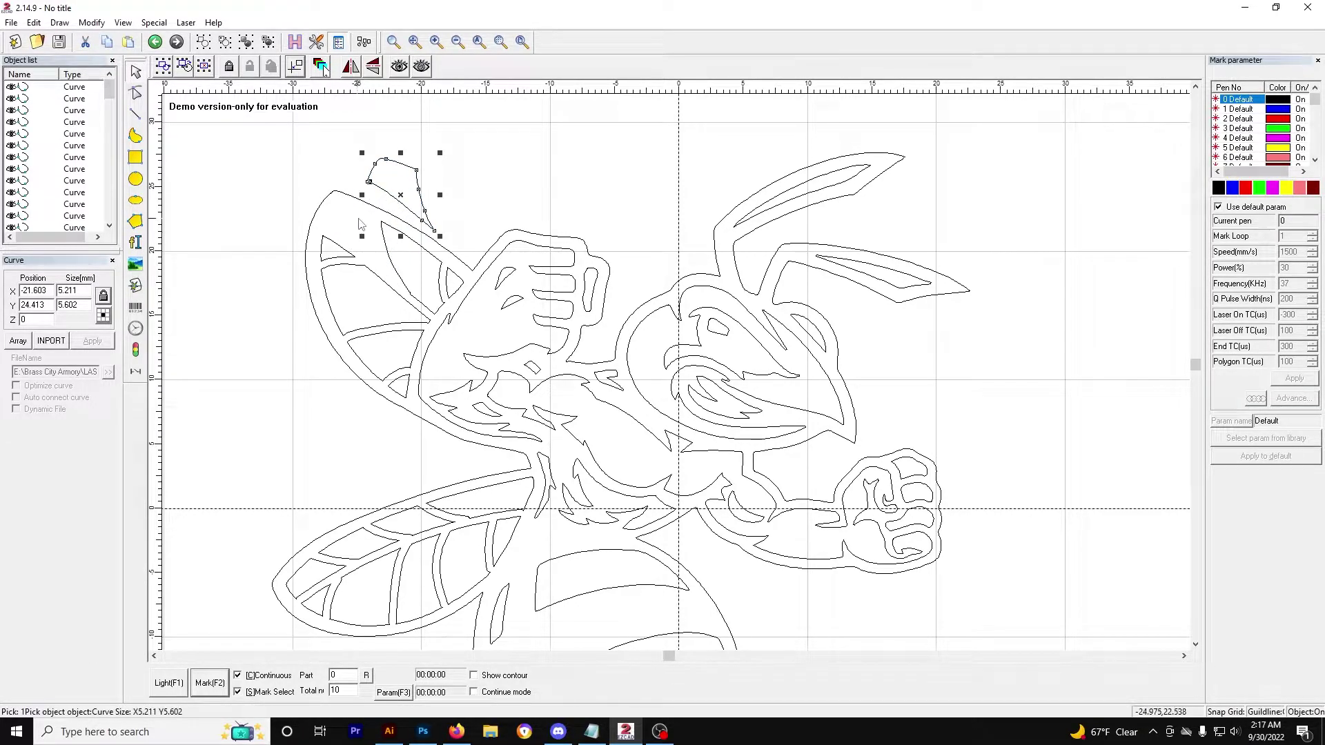
pyautogui.hotkey('ctrl', 'z')
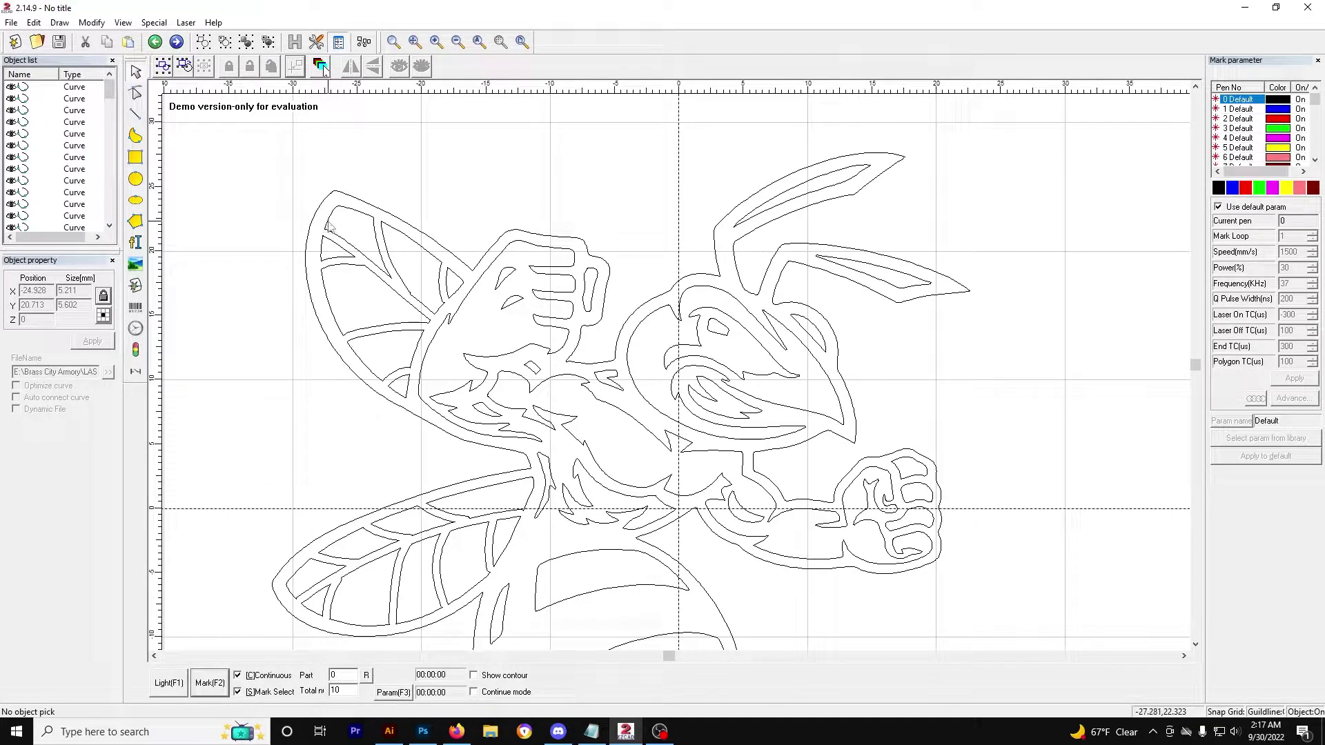
# Combine the upper wing's tip cell curve with the hornet's outer outline.
pyautogui.click(330, 226)
pyautogui.keyDown('shift'); pyautogui.click(316, 218); pyautogui.keyUp('shift')
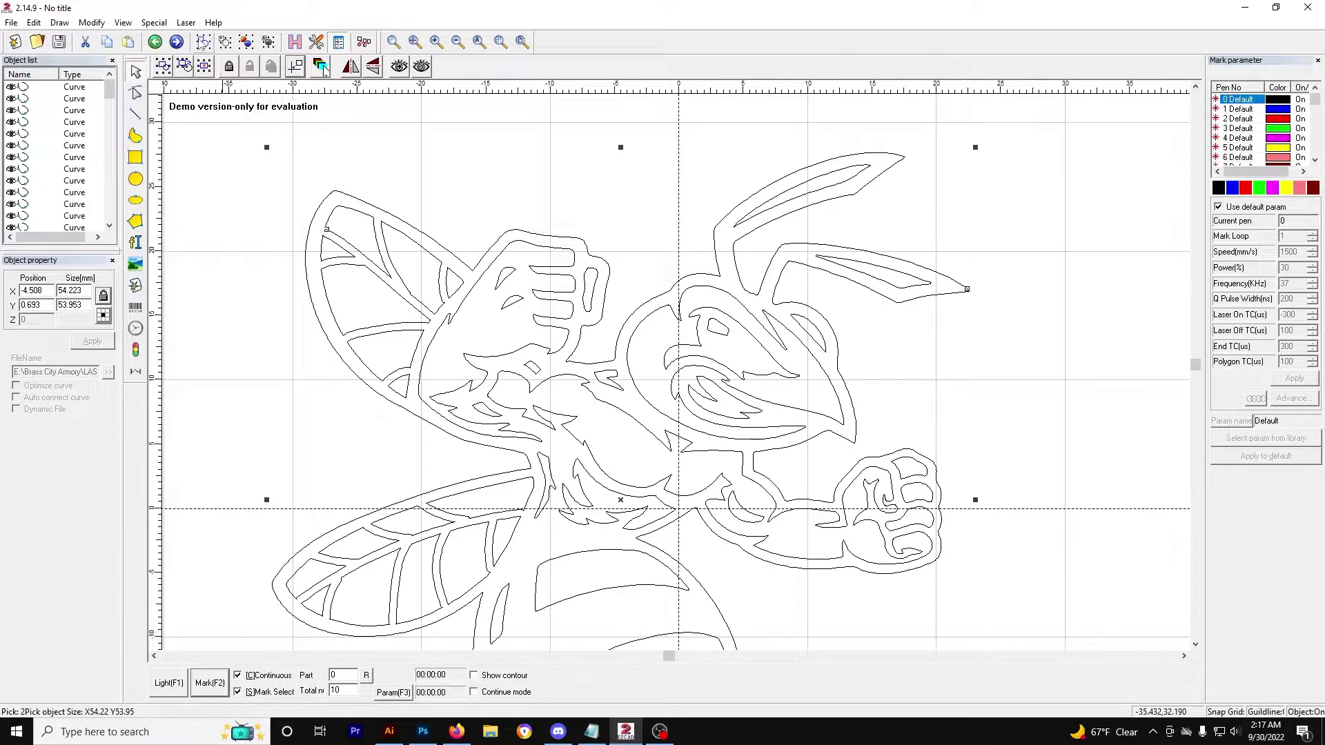
pyautogui.click(202, 42)
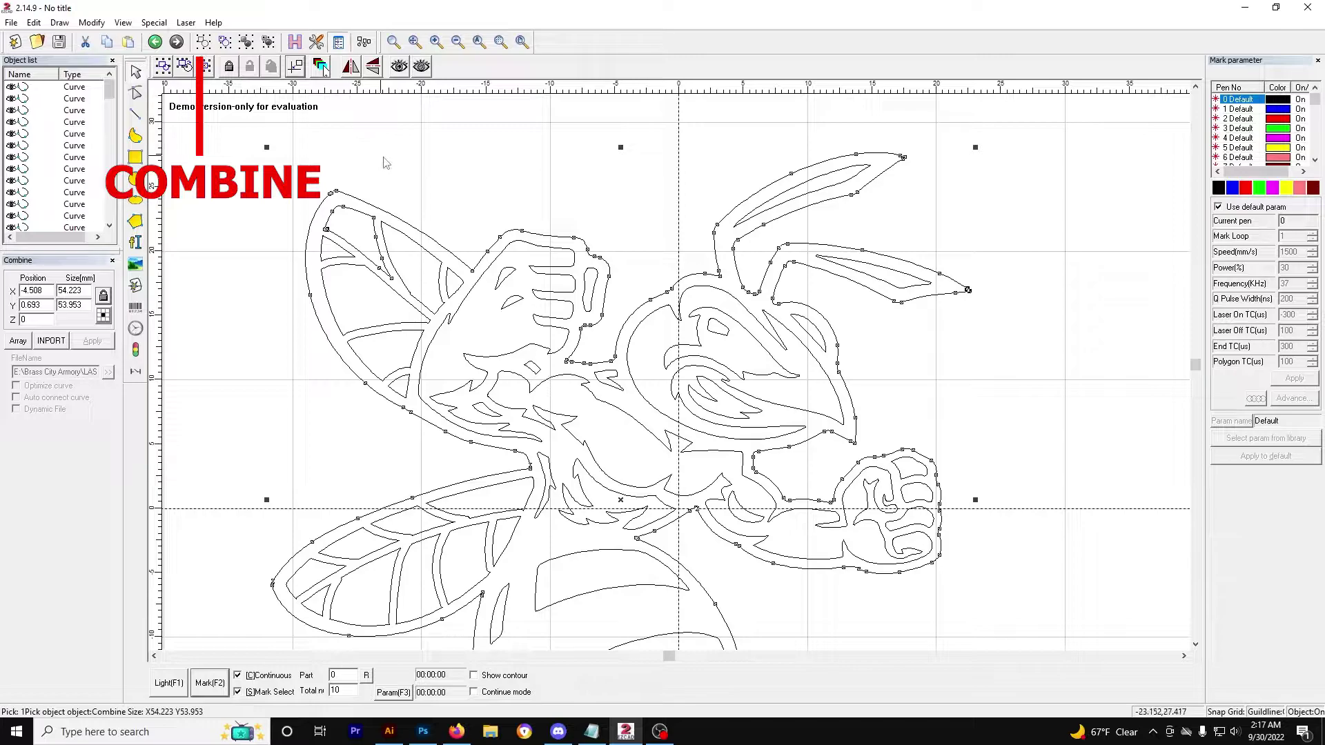
# Hatch the combined outline and wing cell with the existing hatch settings, and undo that hatch.
pyautogui.click(367, 195)
pyautogui.click(321, 227)
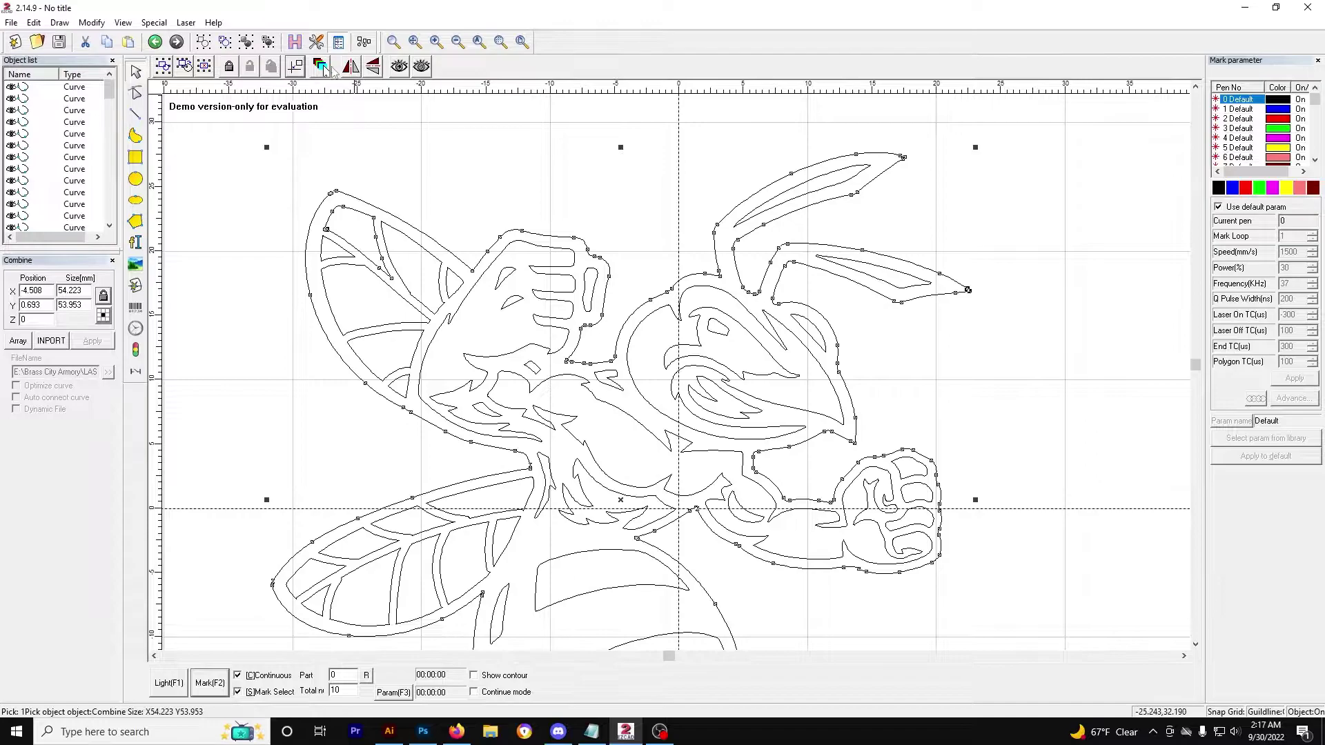
pyautogui.click(295, 46)
pyautogui.click(760, 223)
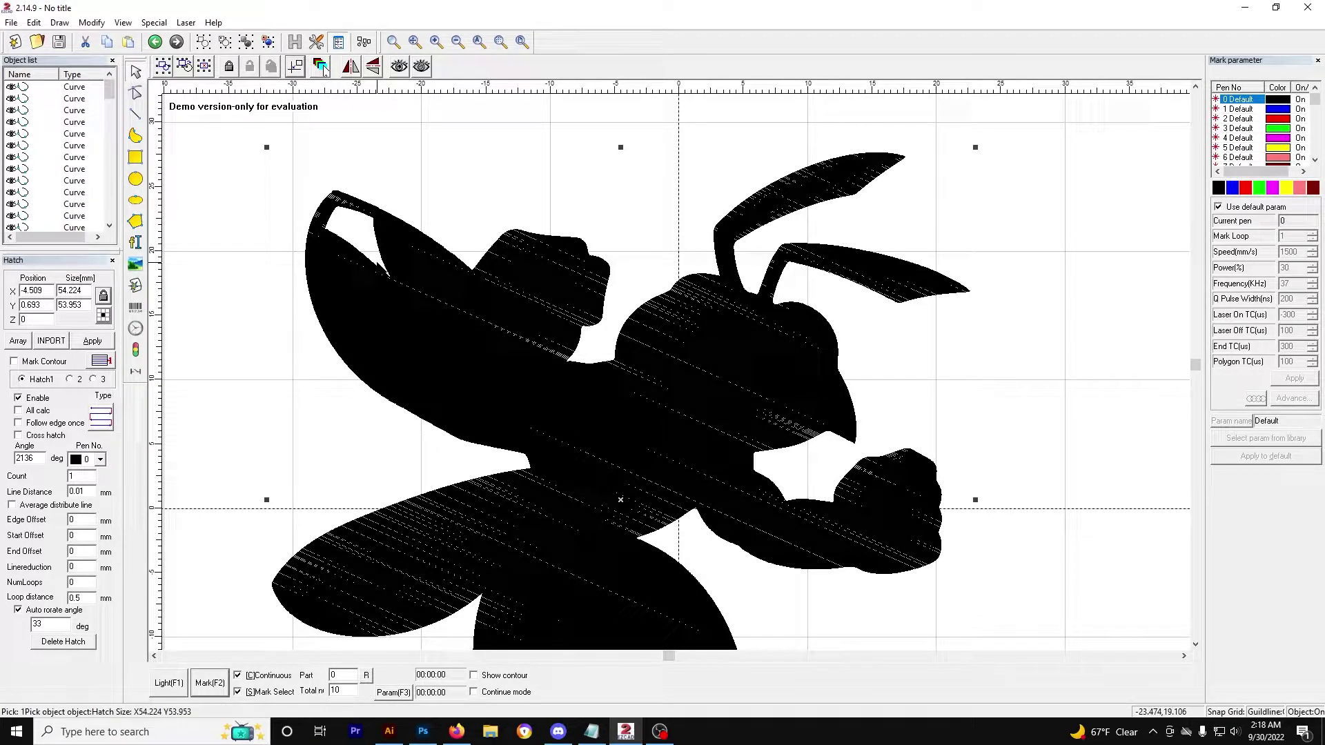
pyautogui.hotkey('ctrl', 'z')
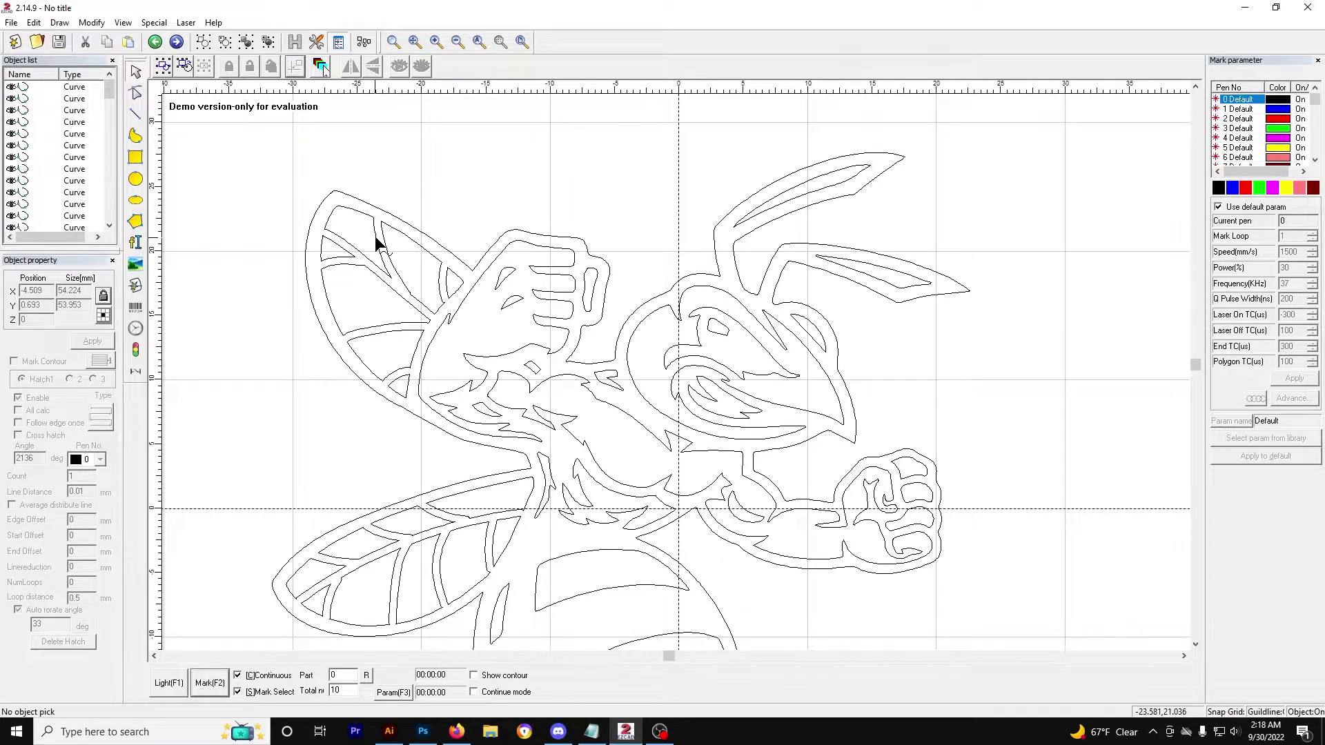
# Combine five more cell curves of the upper wing with the hornet's outer outline.
pyautogui.click(377, 241)
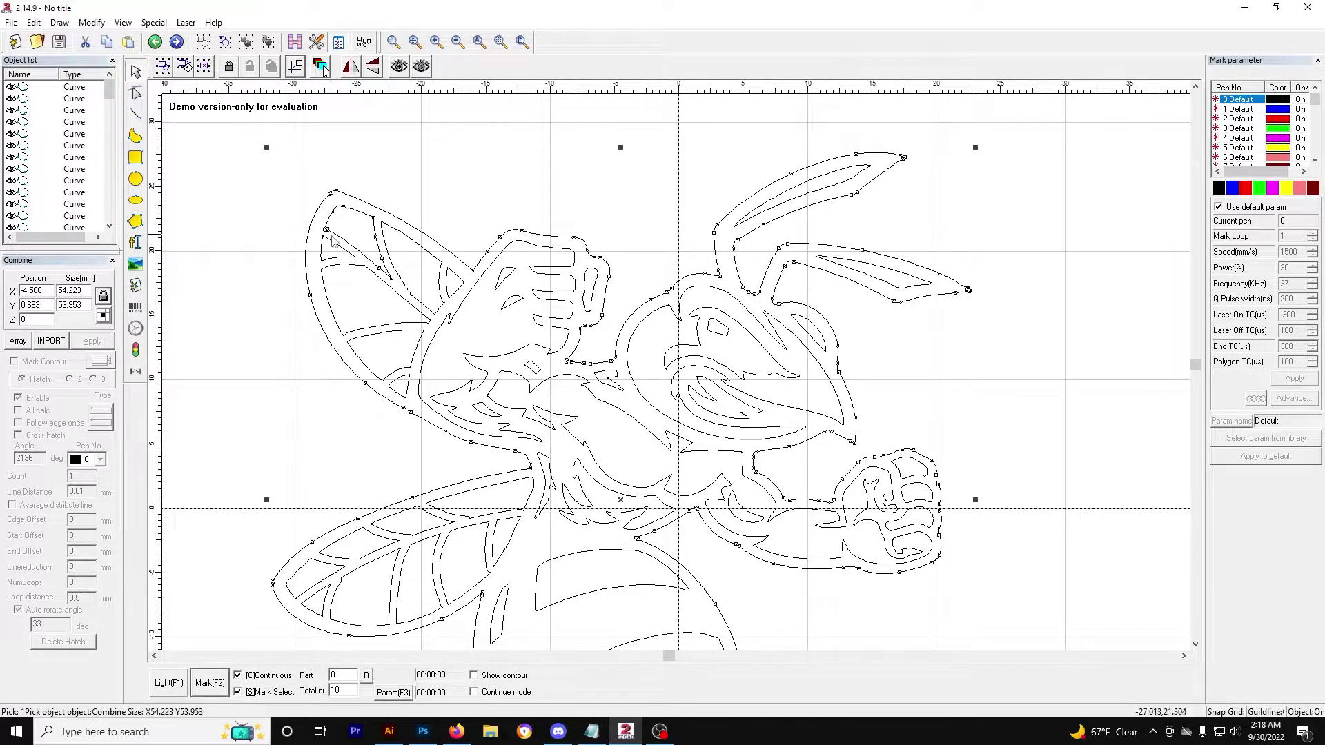
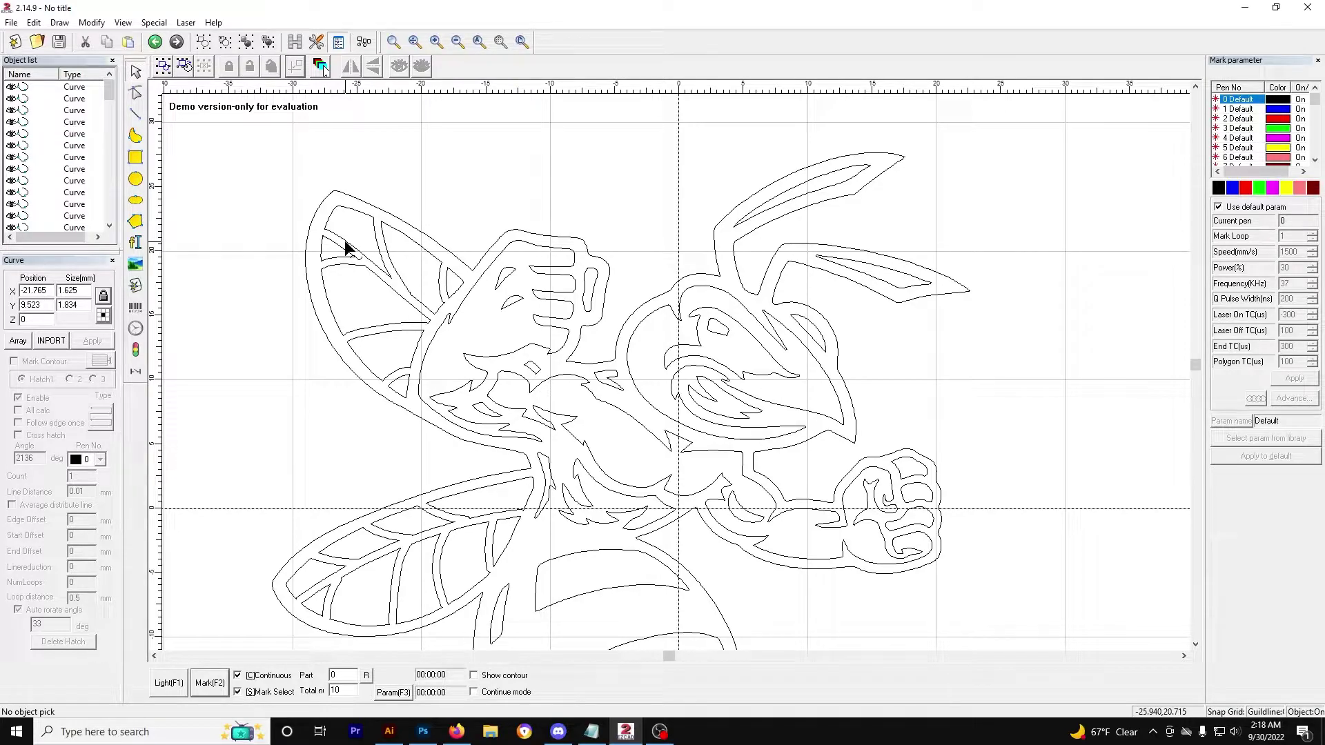
pyautogui.click(346, 243)
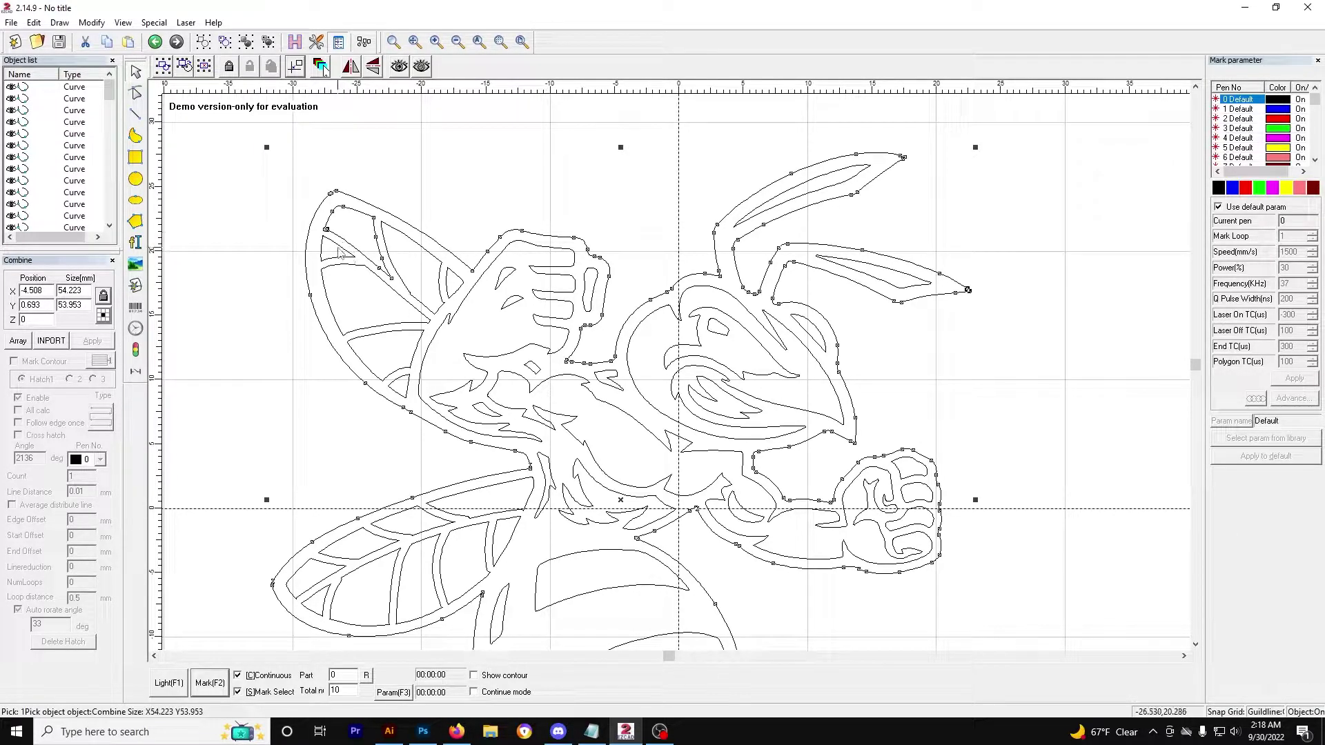
pyautogui.click(290, 205)
pyautogui.click(317, 221)
pyautogui.click(373, 221)
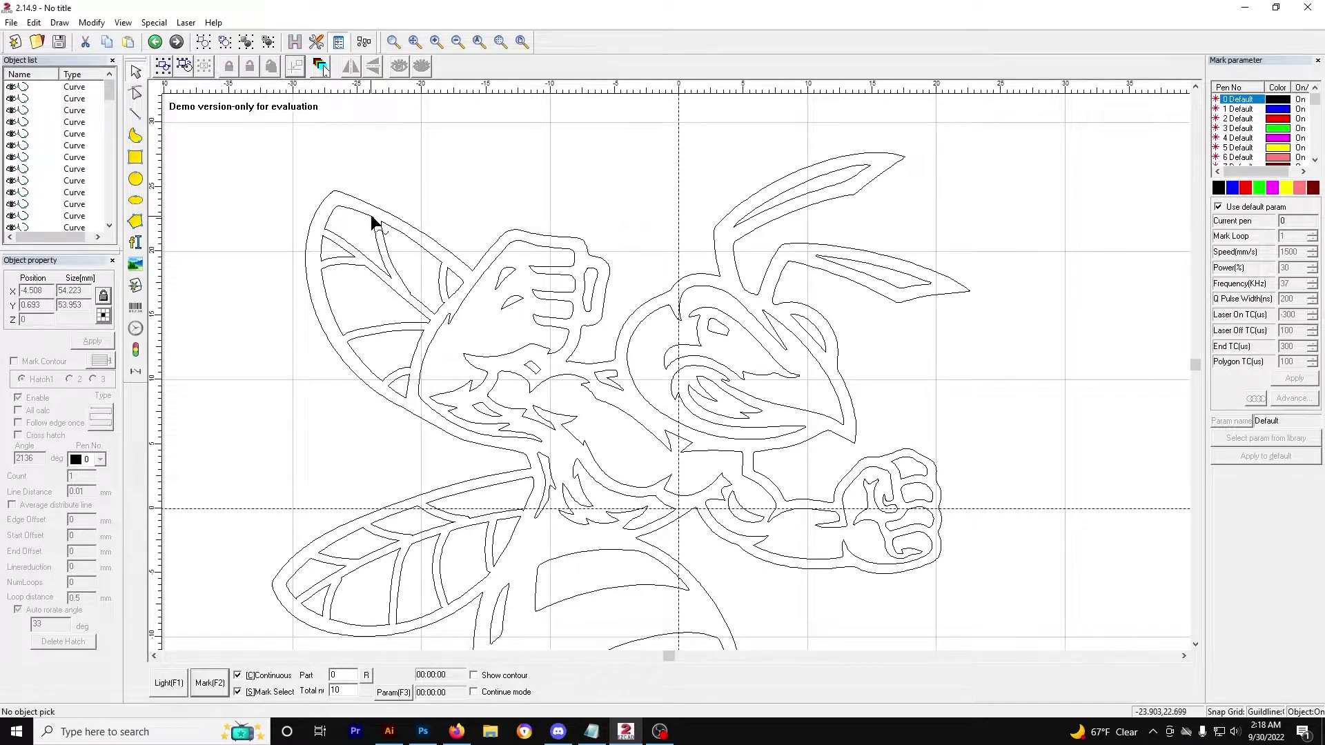
pyautogui.click(371, 222)
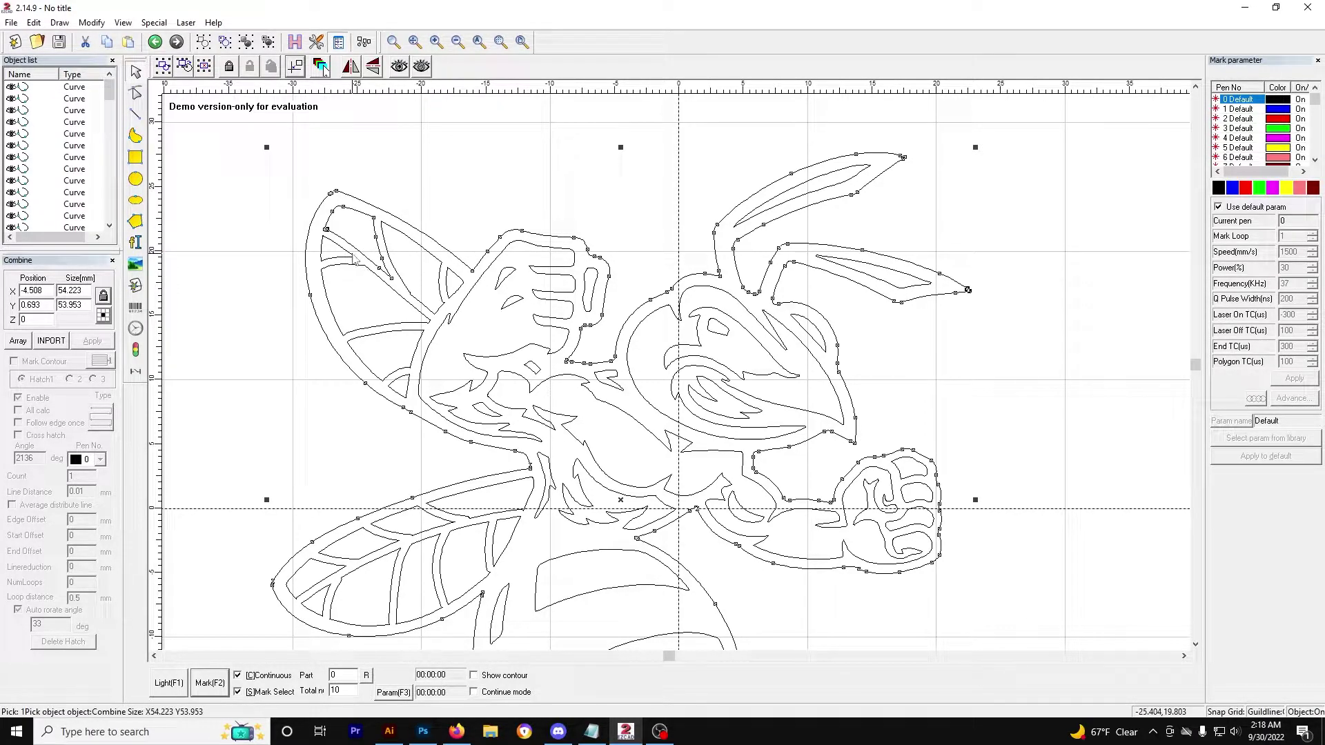
pyautogui.hotkey('ctrl', 'k')
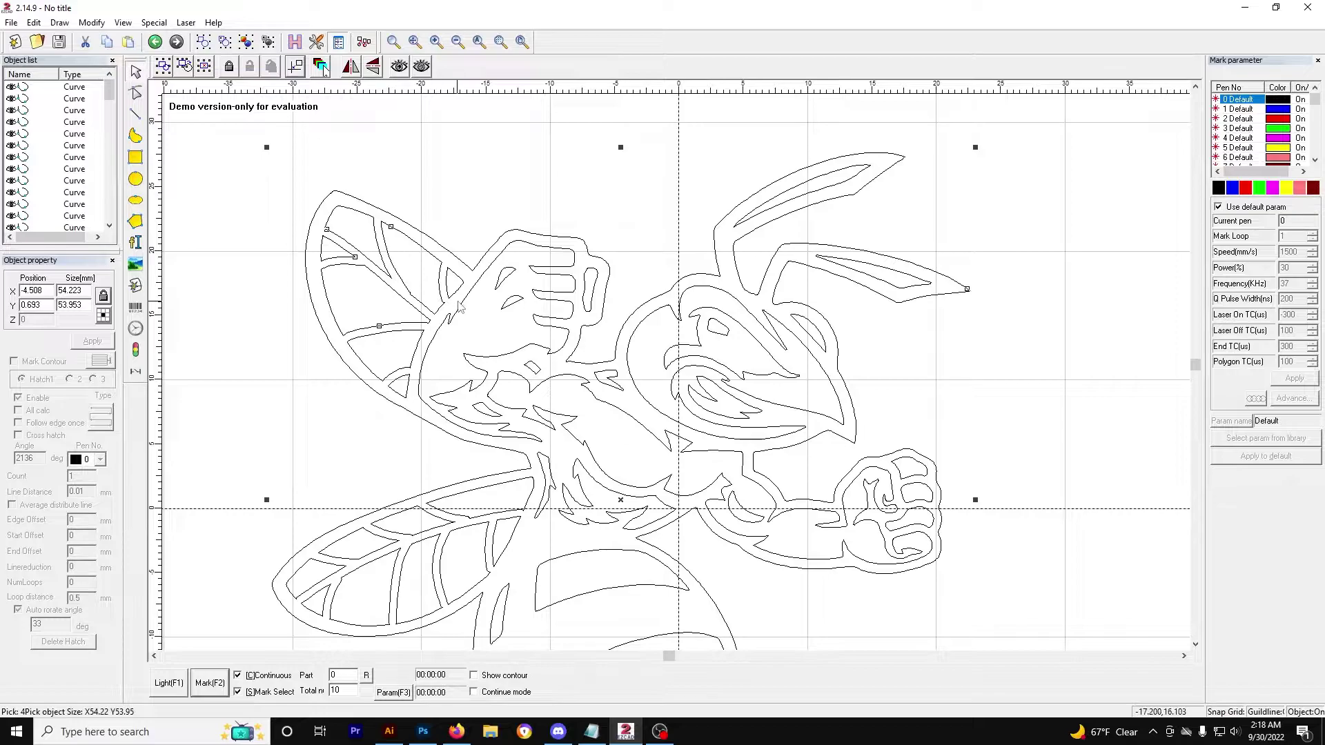
pyautogui.keyDown('shift'); pyautogui.click(406, 380); pyautogui.keyUp('shift')
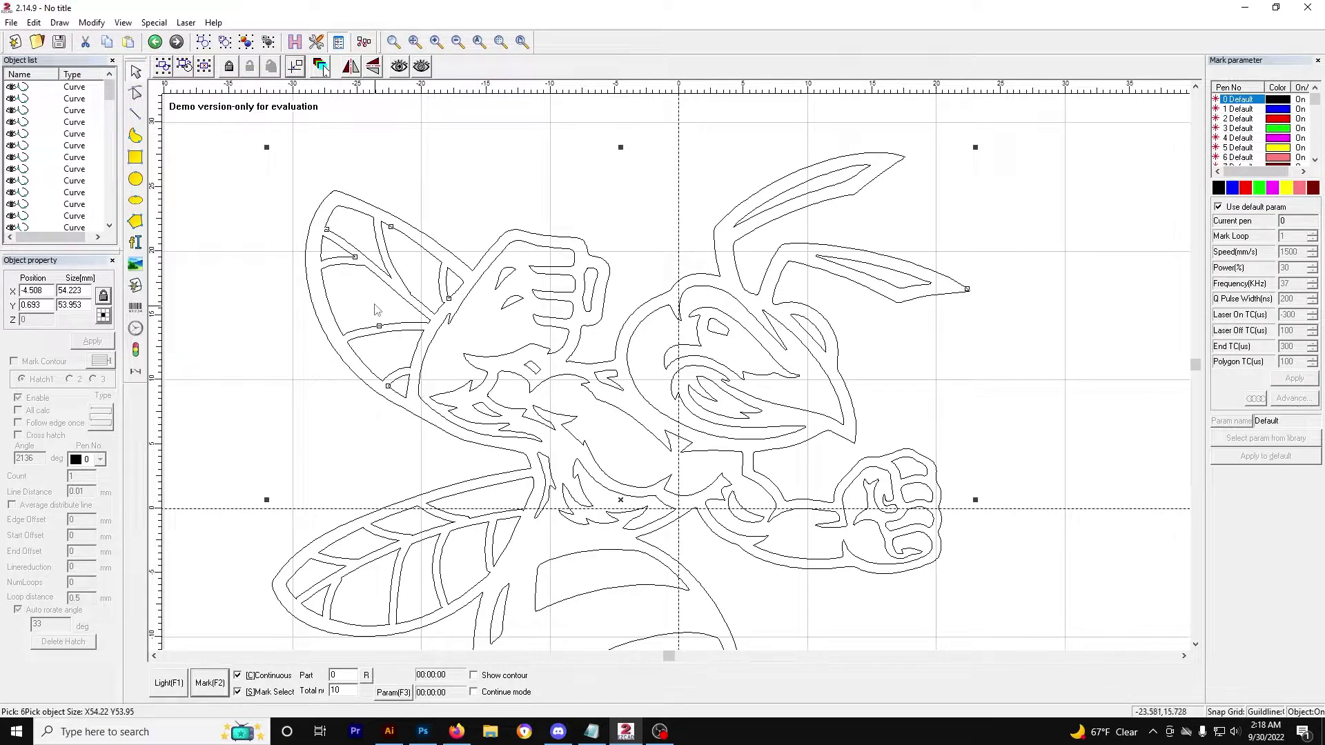
pyautogui.click(203, 43)
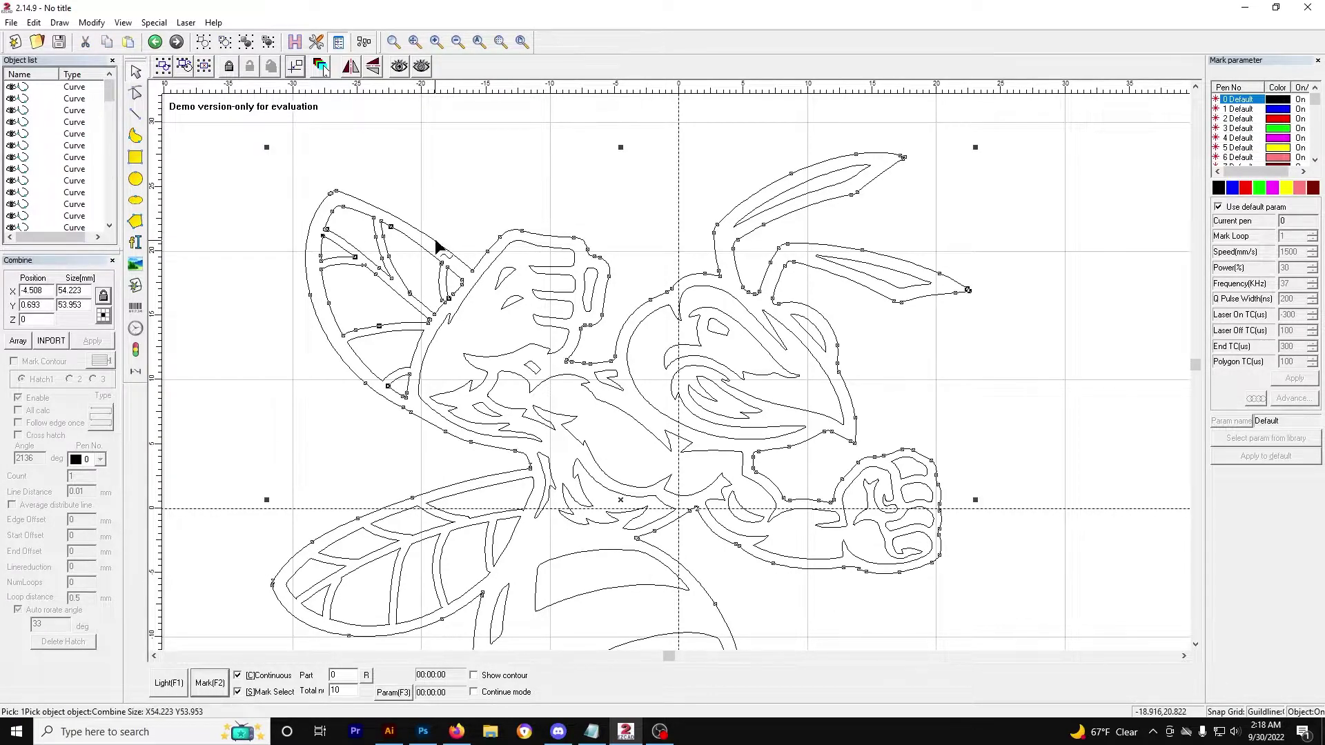
# Hatch the combined outer outline and upper wing cells with the existing hatch settings.
pyautogui.click(465, 175)
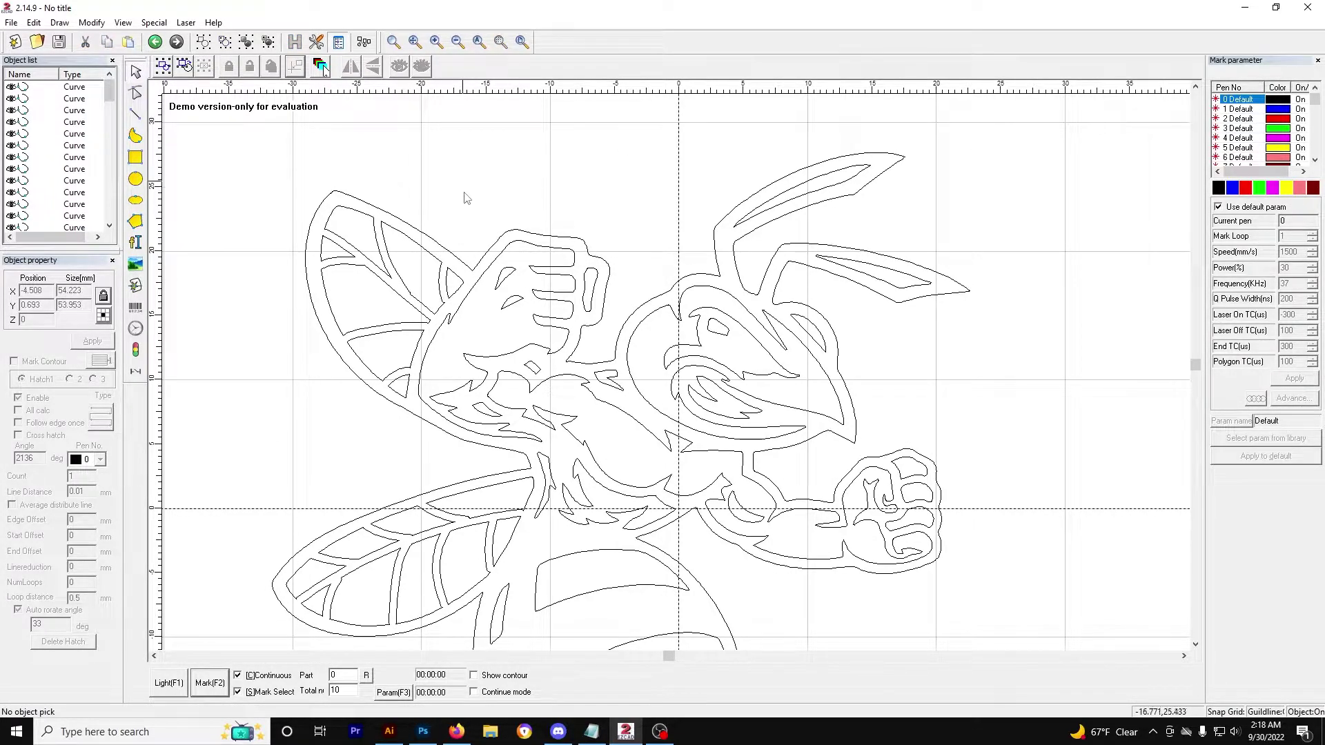
pyautogui.click(440, 250)
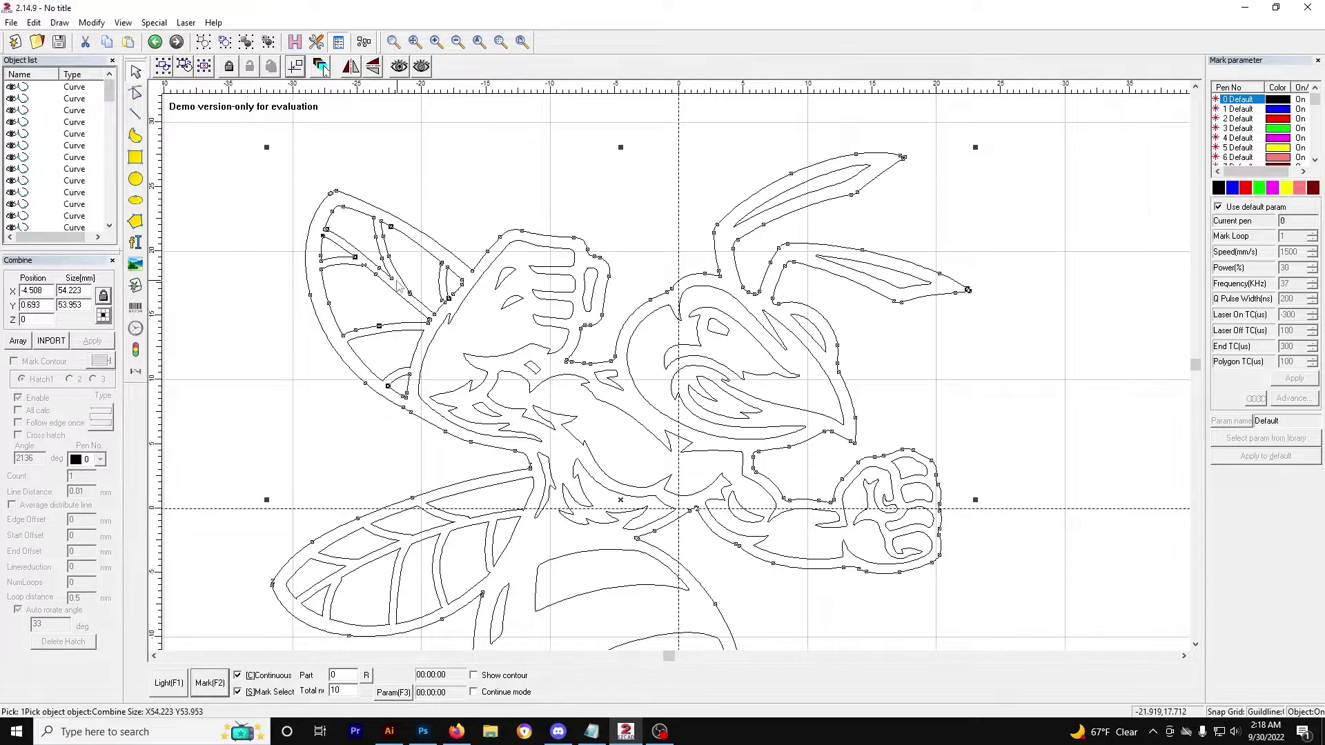
pyautogui.click(295, 42)
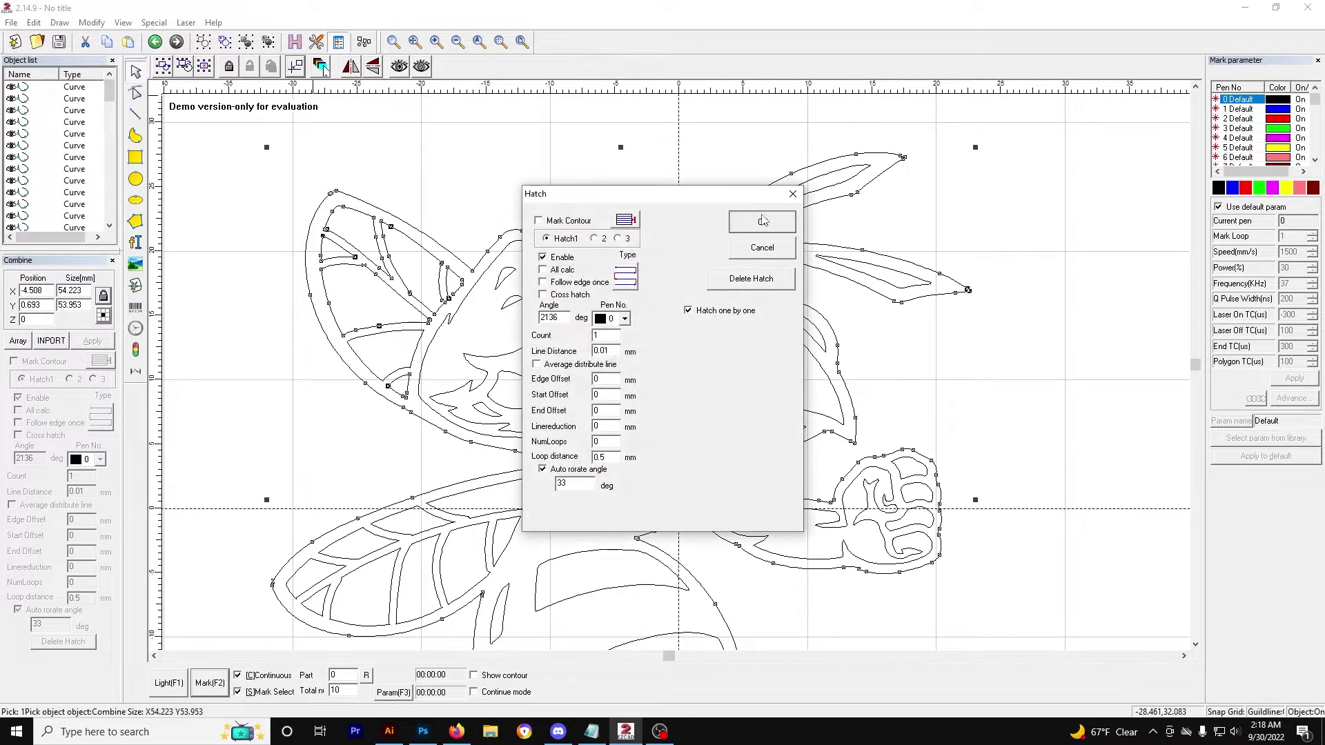
pyautogui.click(763, 221)
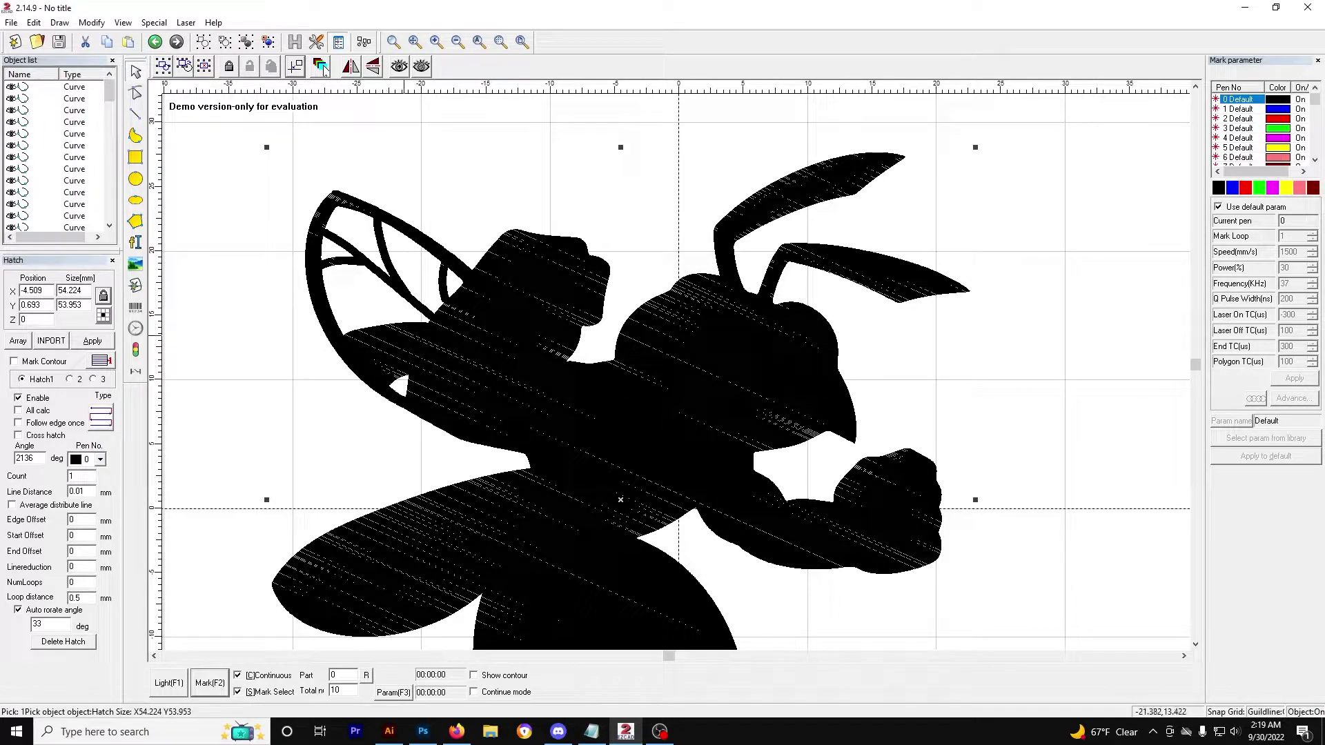
# Undo the last hatch and combine, and pick out the upper wing's cell curve that was left out of the combine.
pyautogui.click(408, 343)
pyautogui.click(407, 370)
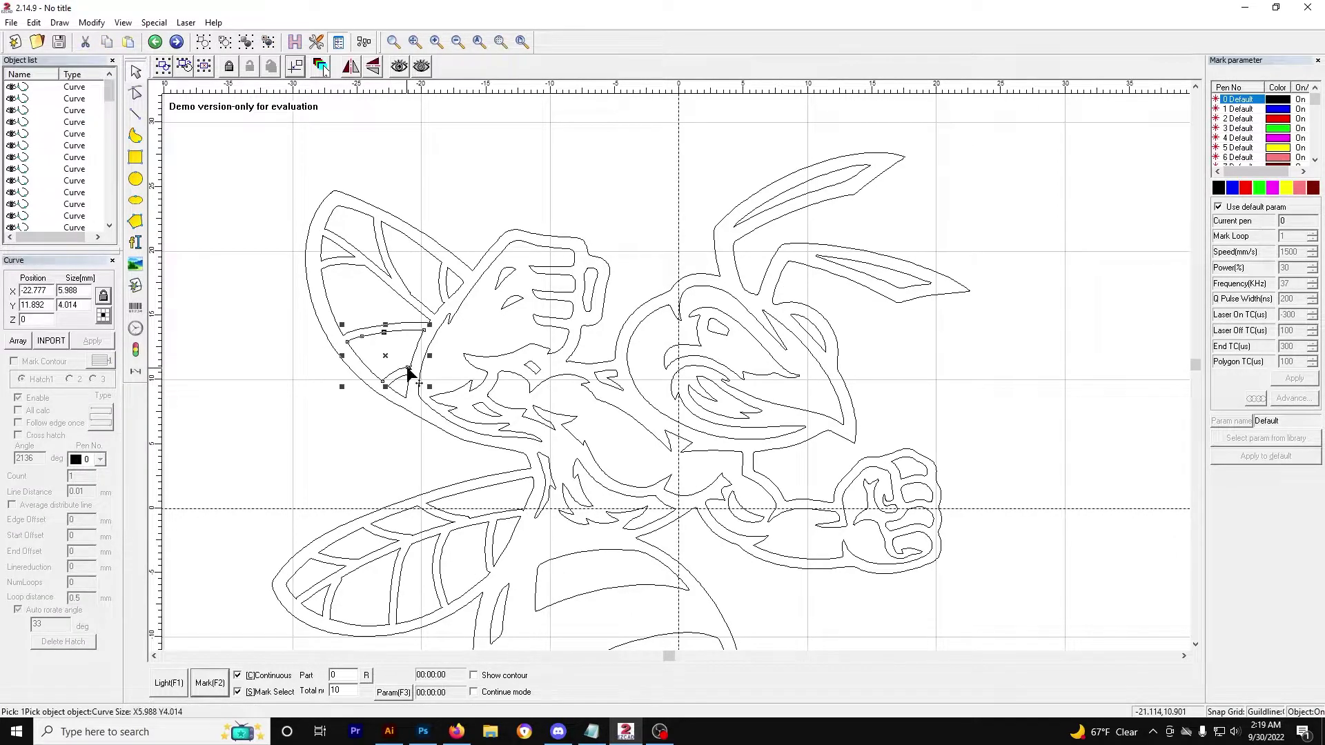
pyautogui.click(409, 370)
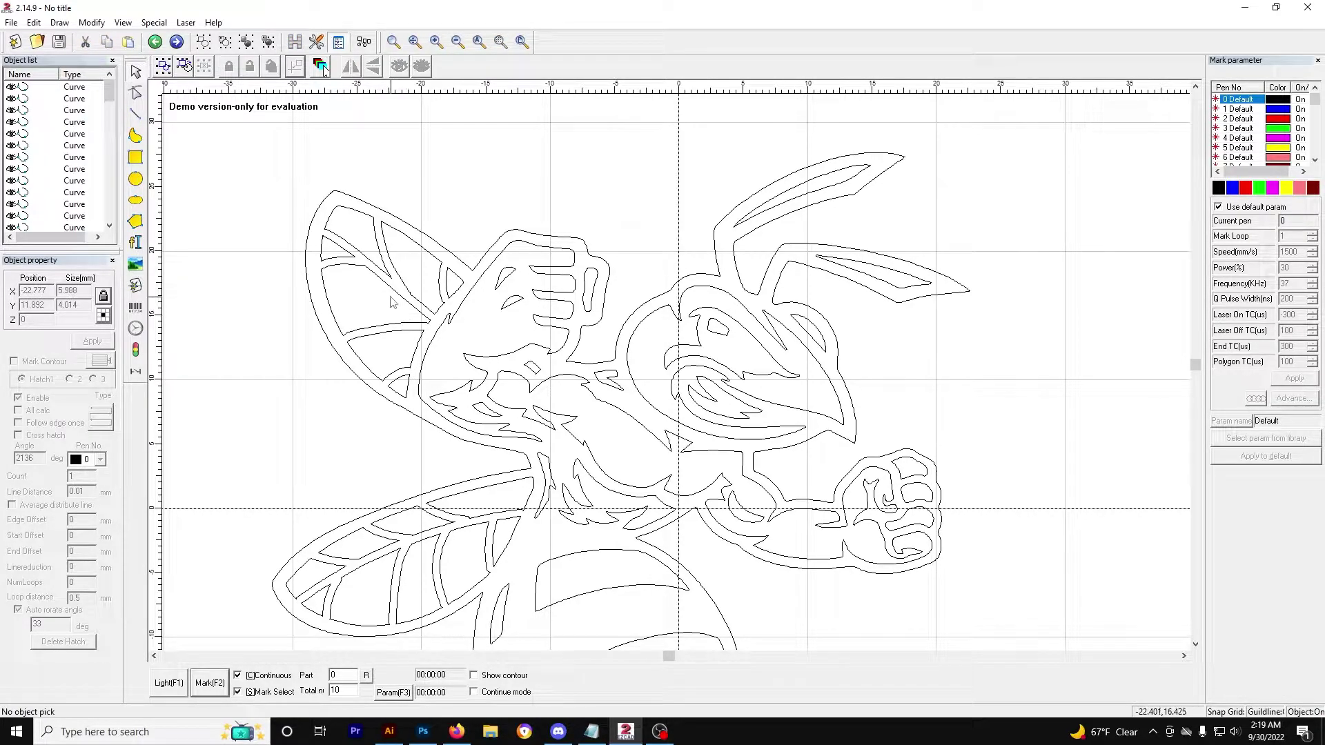
# Combine all remaining upper wing cells, including the missed lower one, with the outer outline and hatch the result with the existing settings.
pyautogui.click(345, 203)
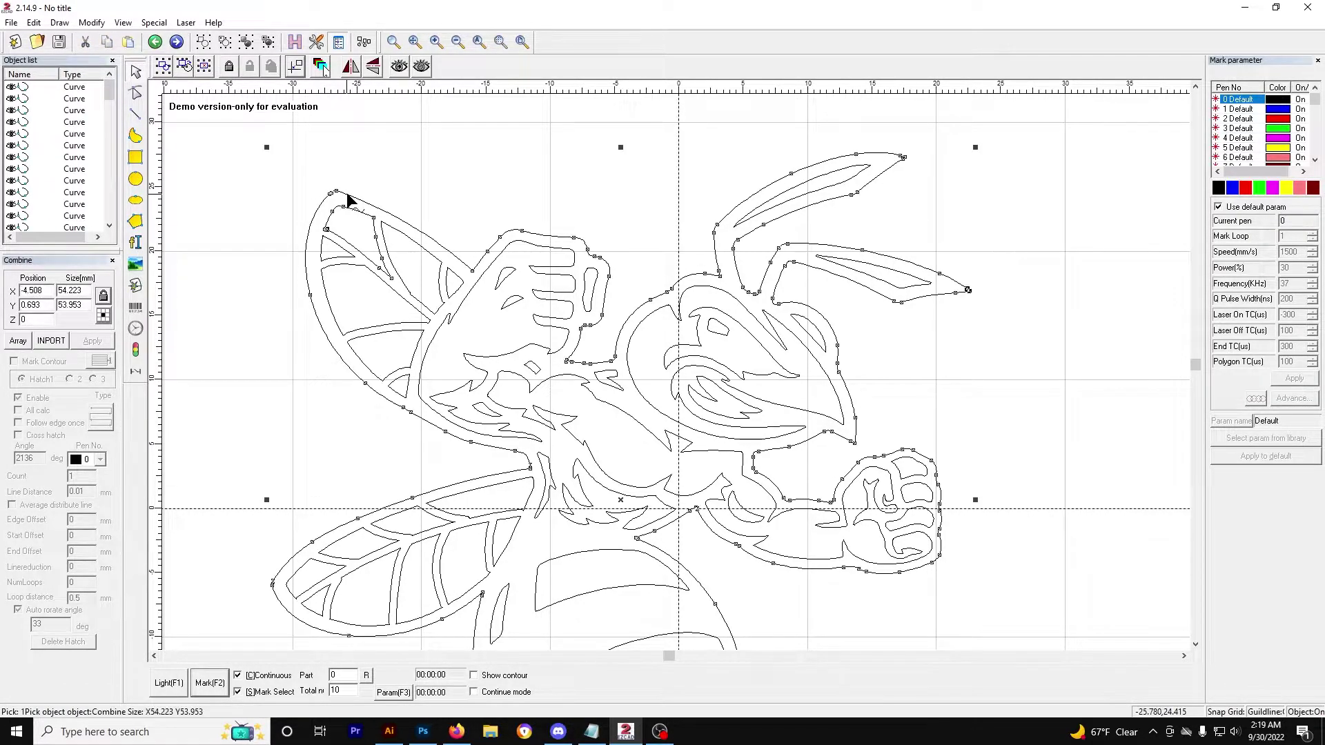
pyautogui.click(347, 260)
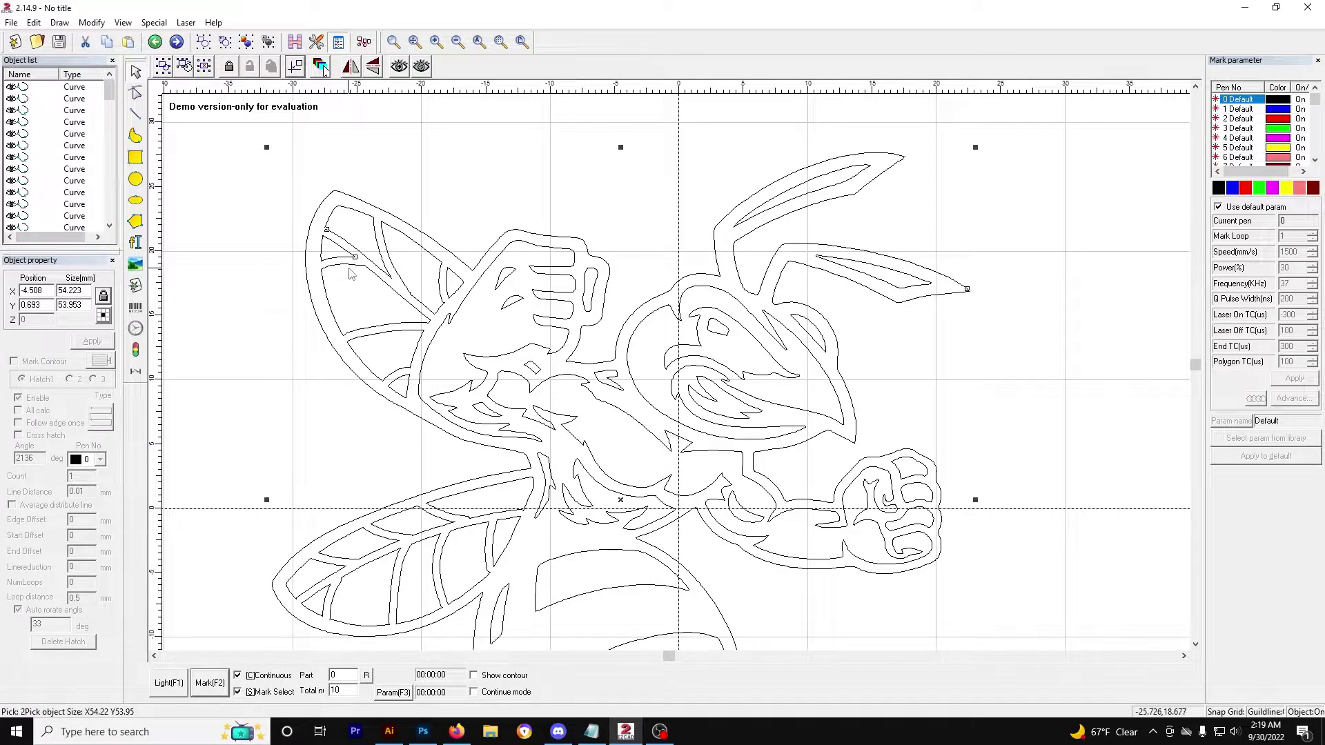
pyautogui.keyDown('shift'); pyautogui.click(401, 338); pyautogui.keyUp('shift')
pyautogui.keyDown('shift'); pyautogui.click(414, 390); pyautogui.keyUp('shift')
pyautogui.keyDown('shift'); pyautogui.click(449, 297); pyautogui.keyUp('shift')
pyautogui.click(202, 42)
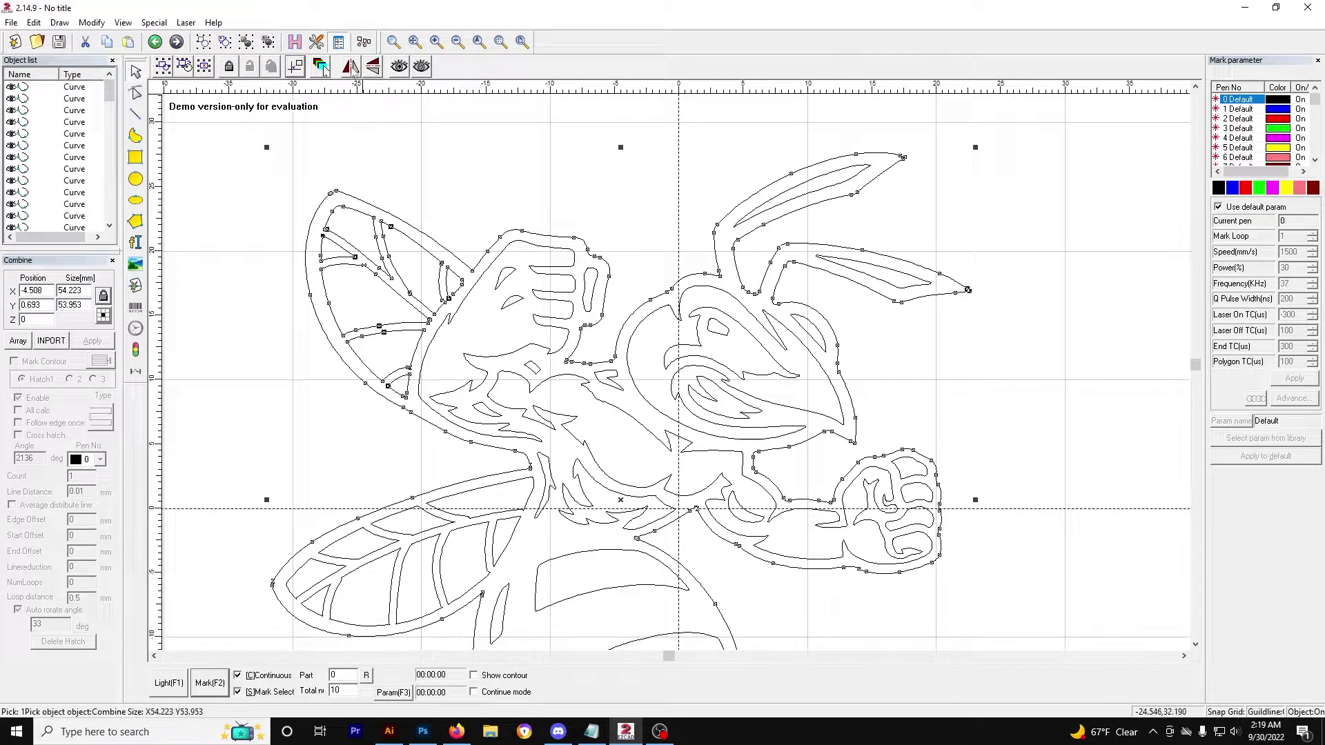
pyautogui.click(294, 42)
pyautogui.click(765, 221)
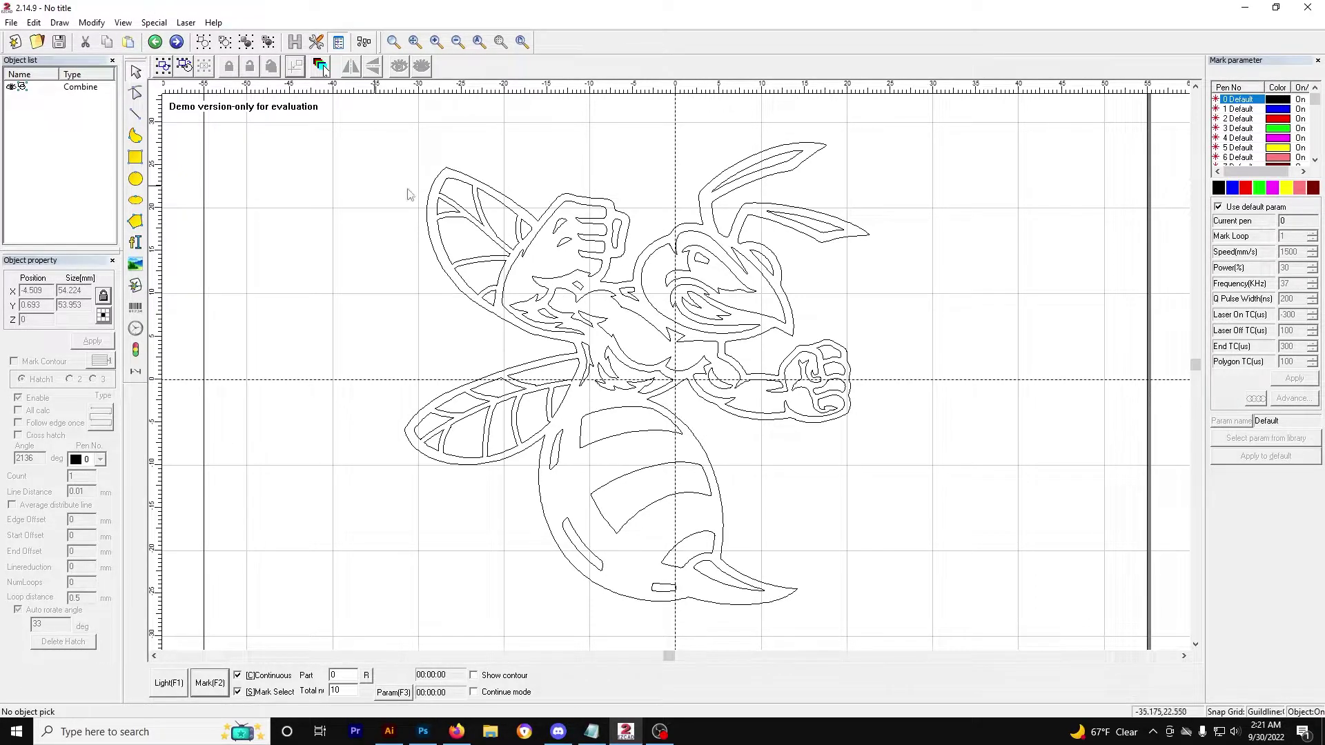
# Hatch the fully combined hornet with the existing hatch settings, check the fill, and undo that hatch.
pyautogui.click(501, 197)
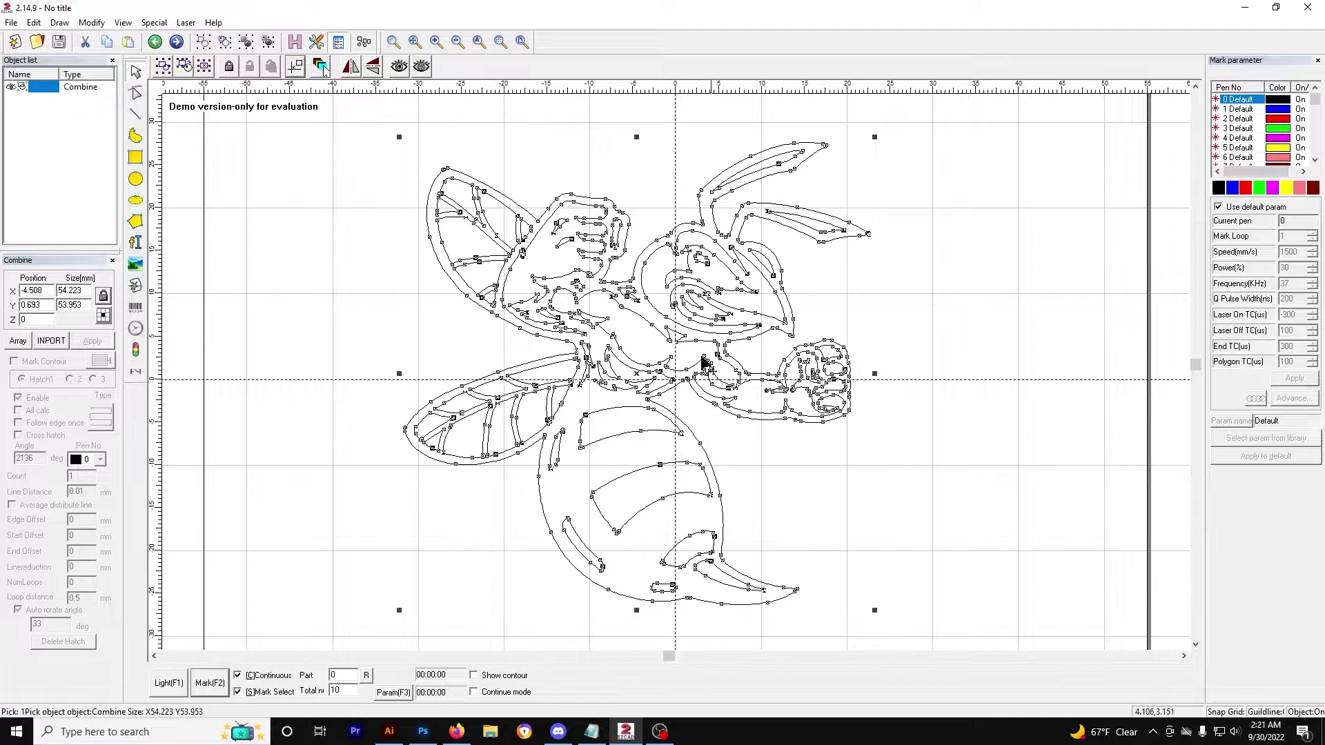
pyautogui.click(295, 41)
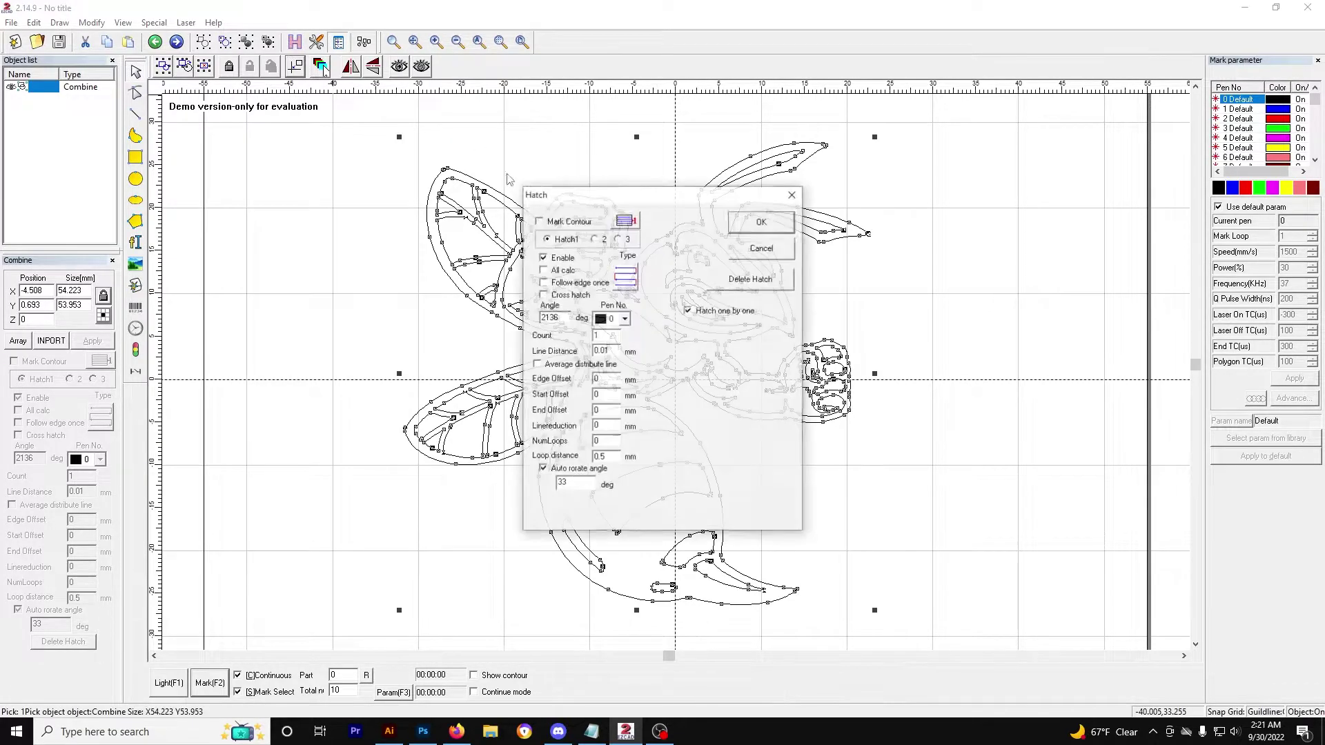
pyautogui.click(759, 228)
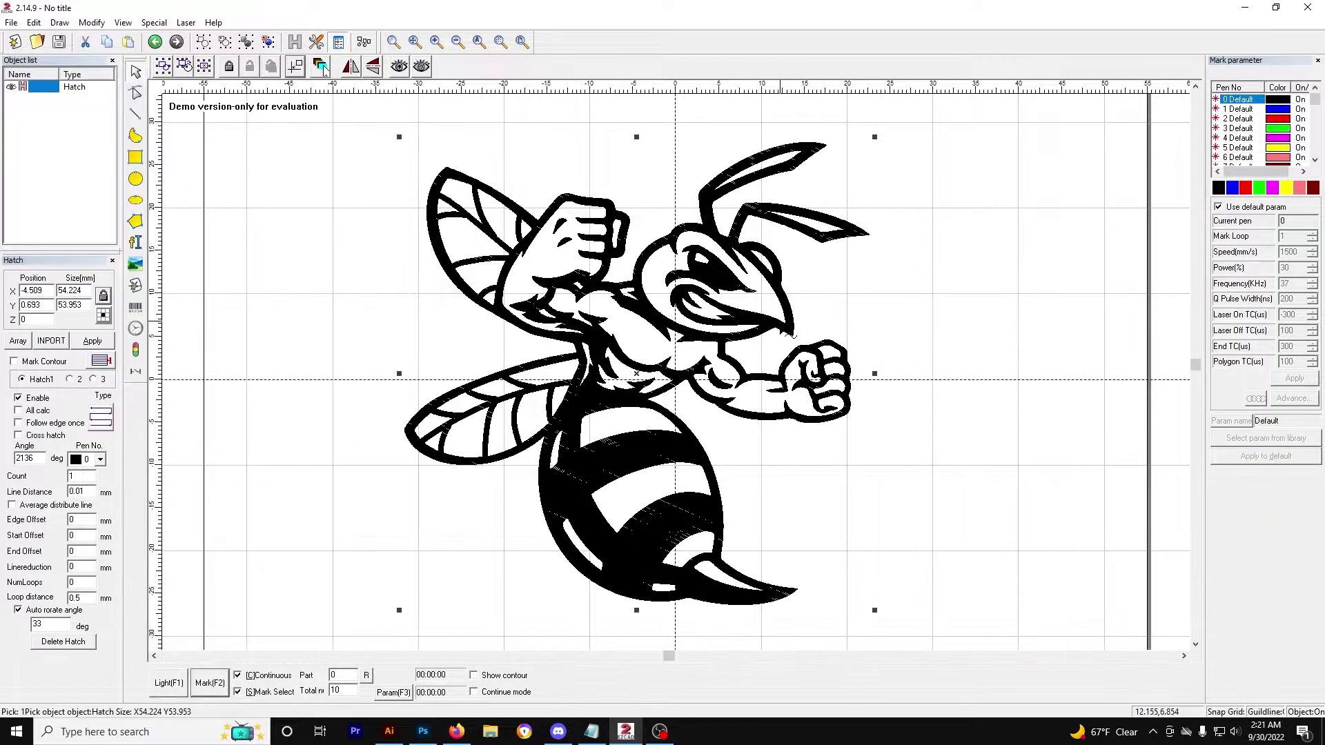
pyautogui.click(339, 163)
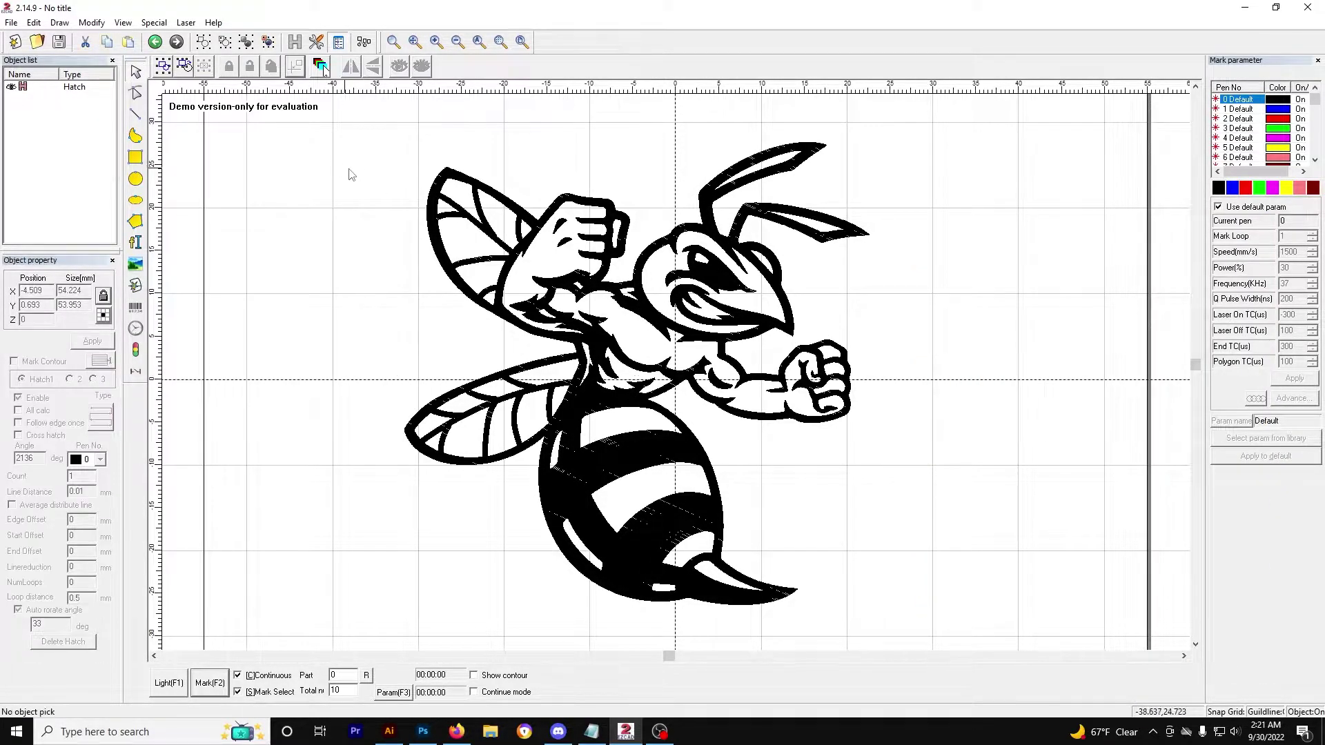
pyautogui.scroll(-1, 969, 616)
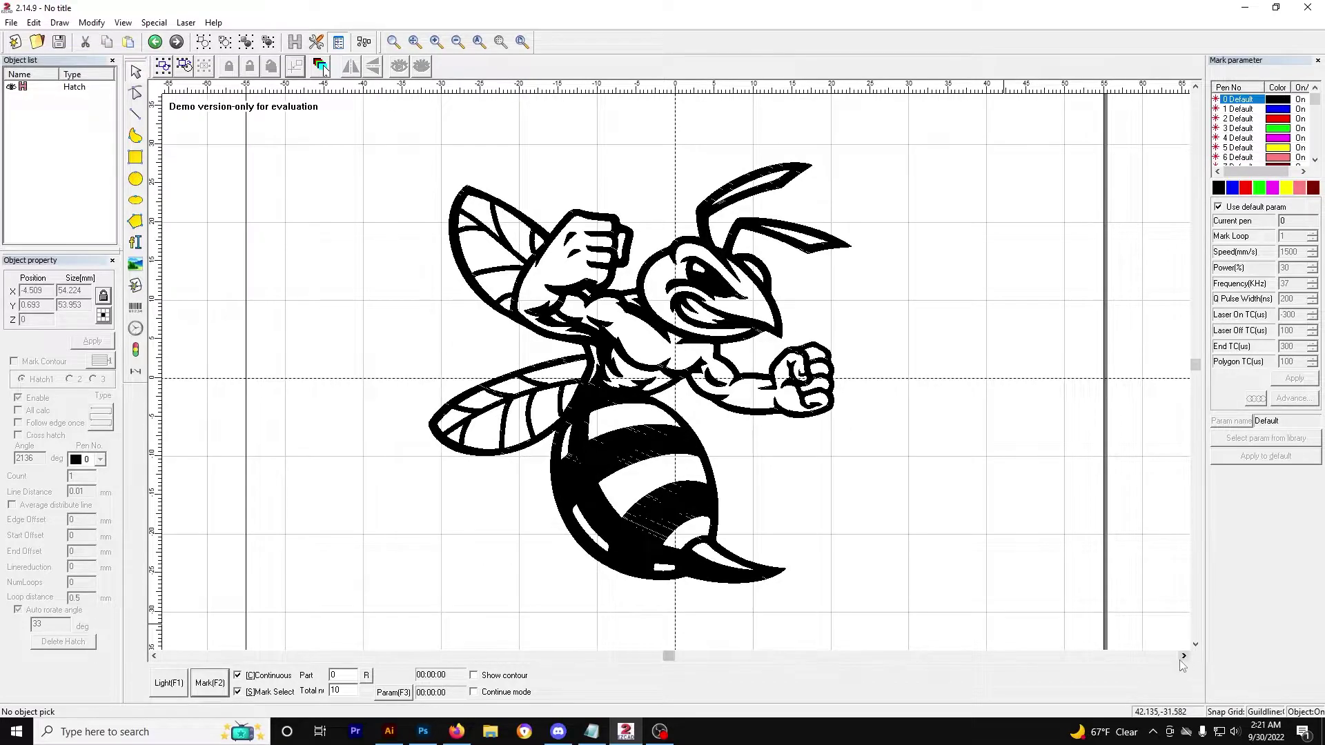
pyautogui.click(709, 388)
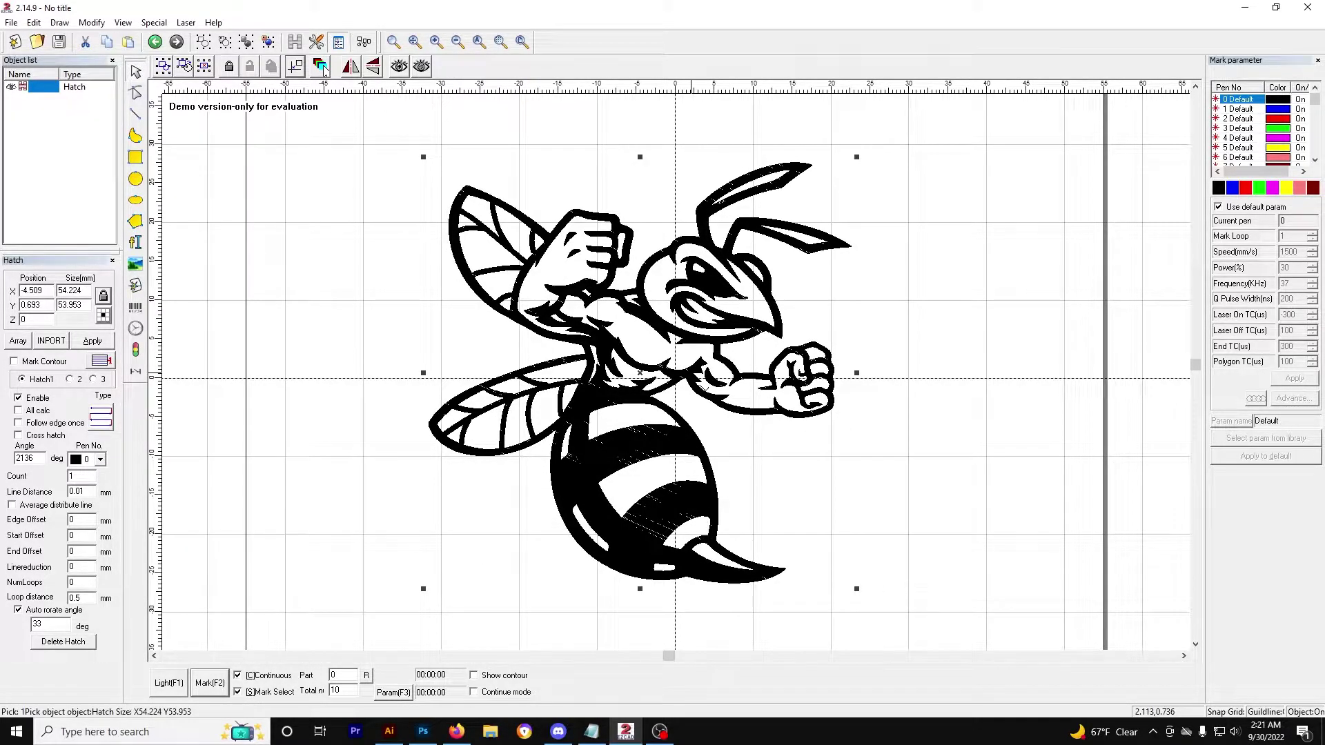
pyautogui.hotkey('ctrl', 'z')
# Examine the curve nodes of the combined hornet around the abdomen and stinger.
pyautogui.scroll(3, 775, 436)
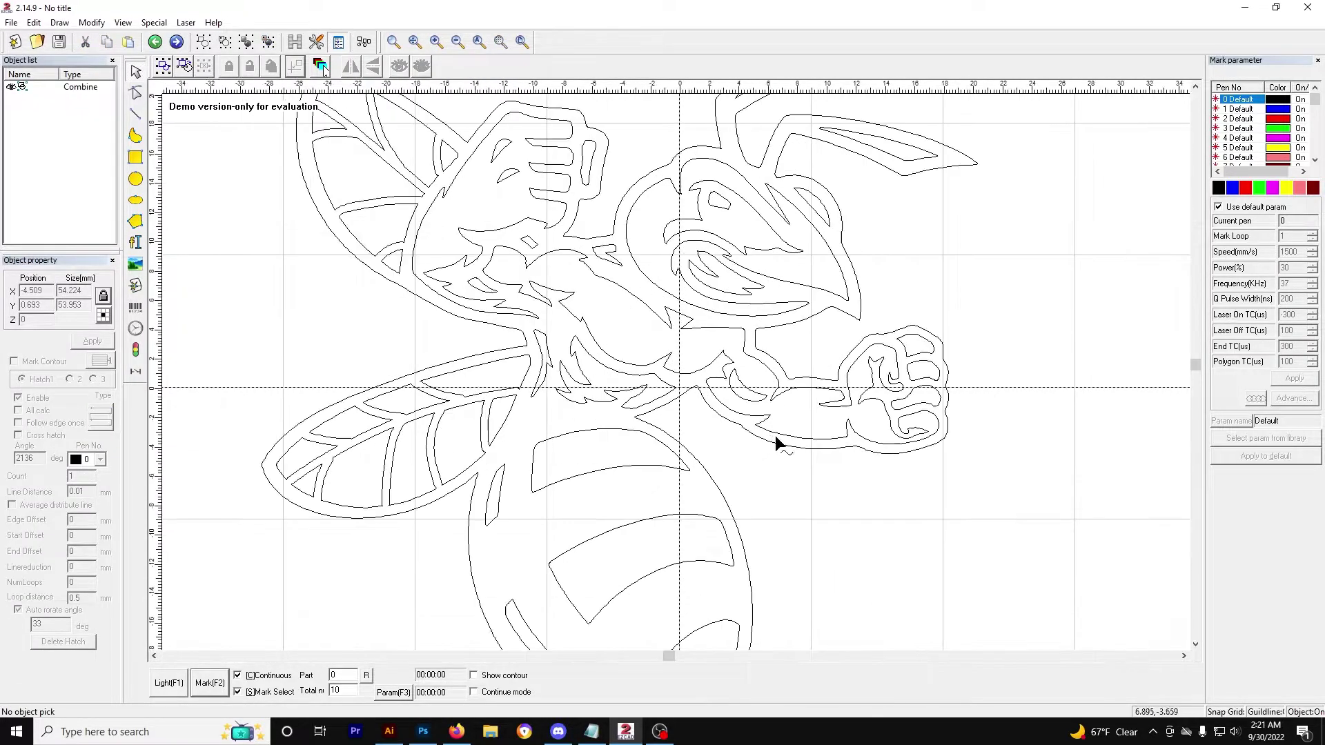
pyautogui.scroll(-2, 964, 554)
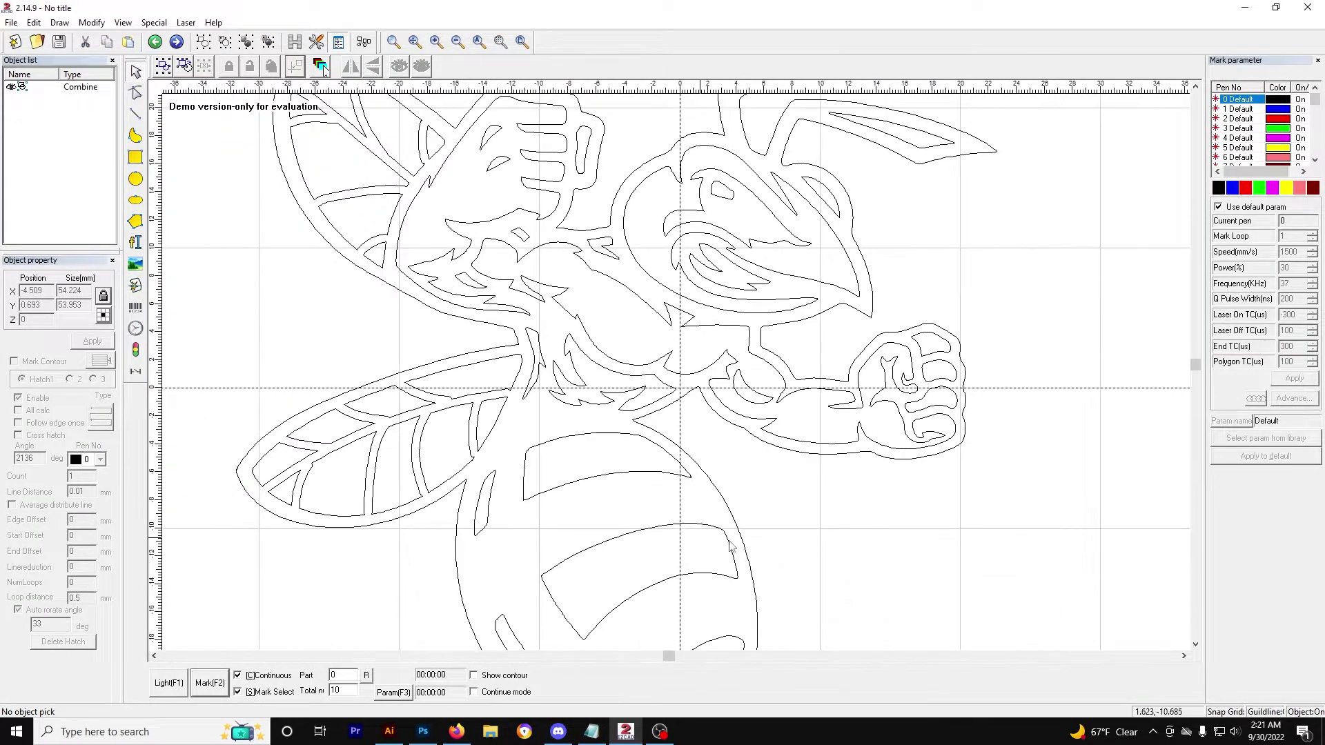
pyautogui.click(1195, 644)
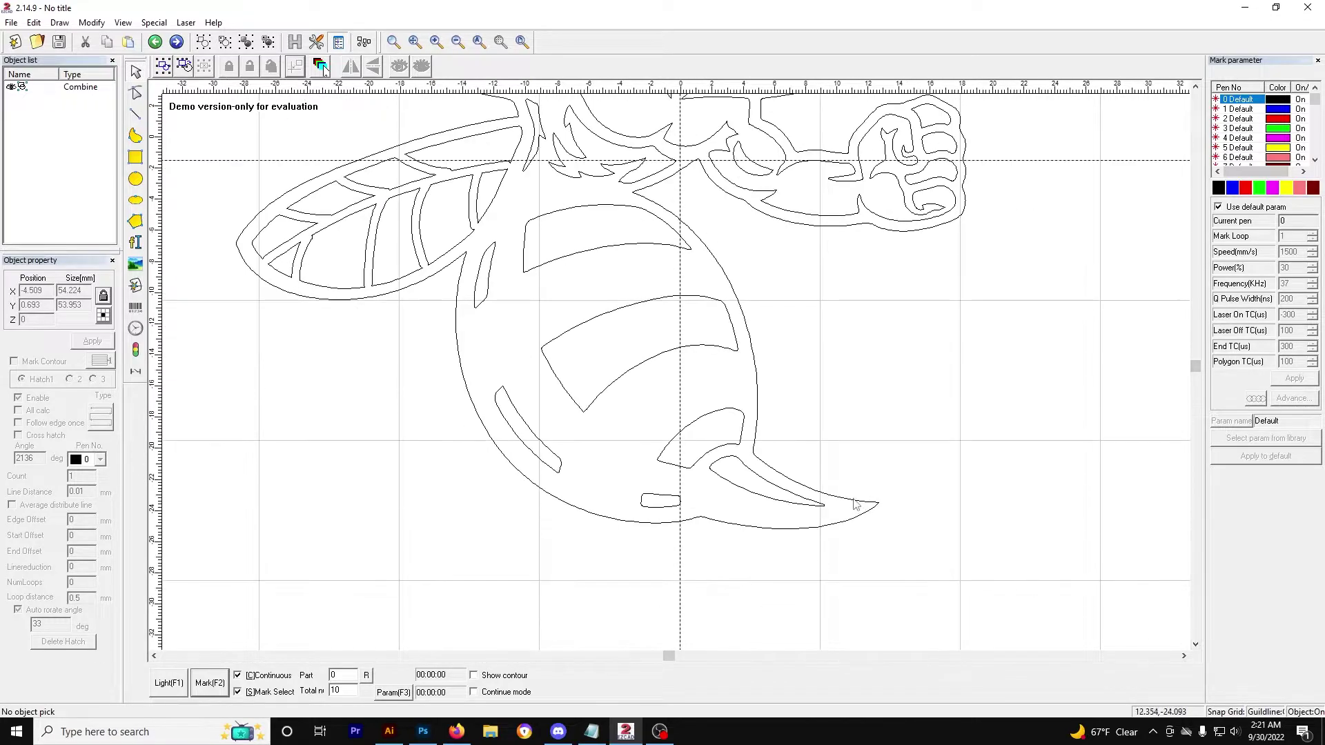
pyautogui.scroll(1, 873, 514)
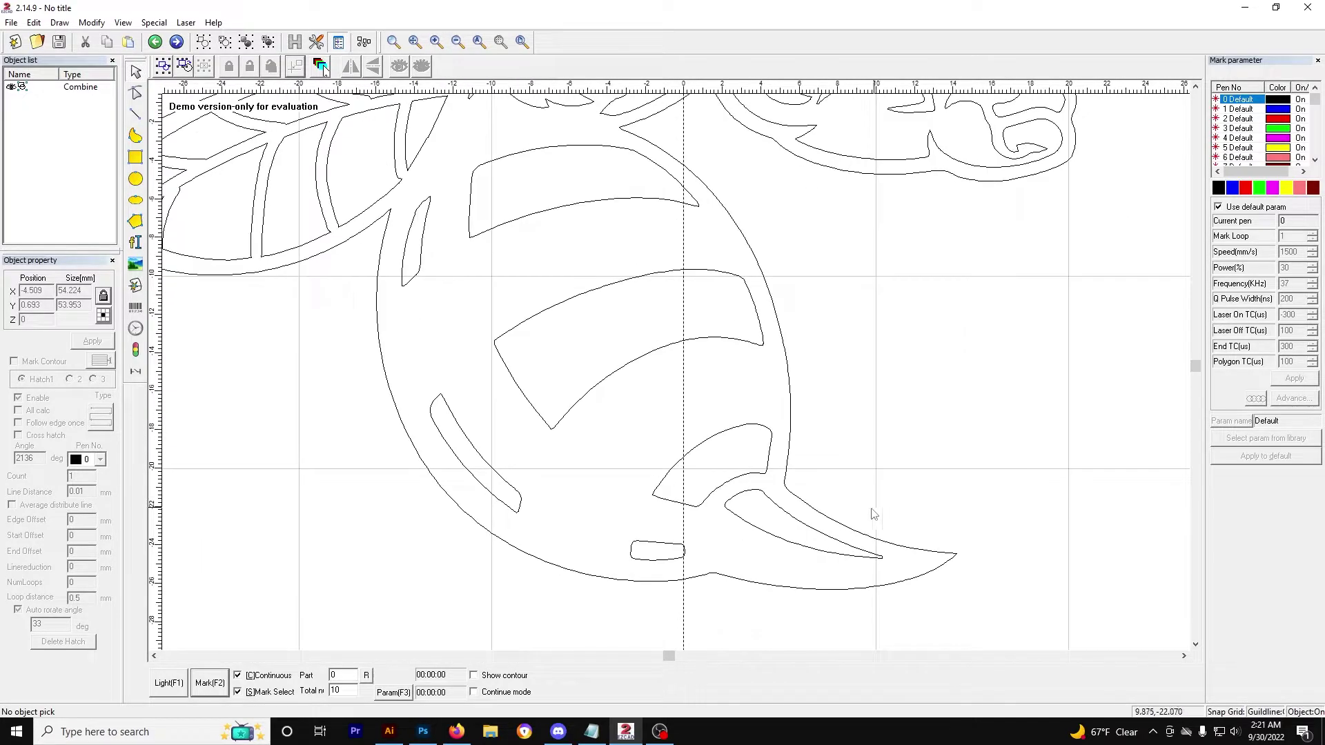
pyautogui.click(787, 469)
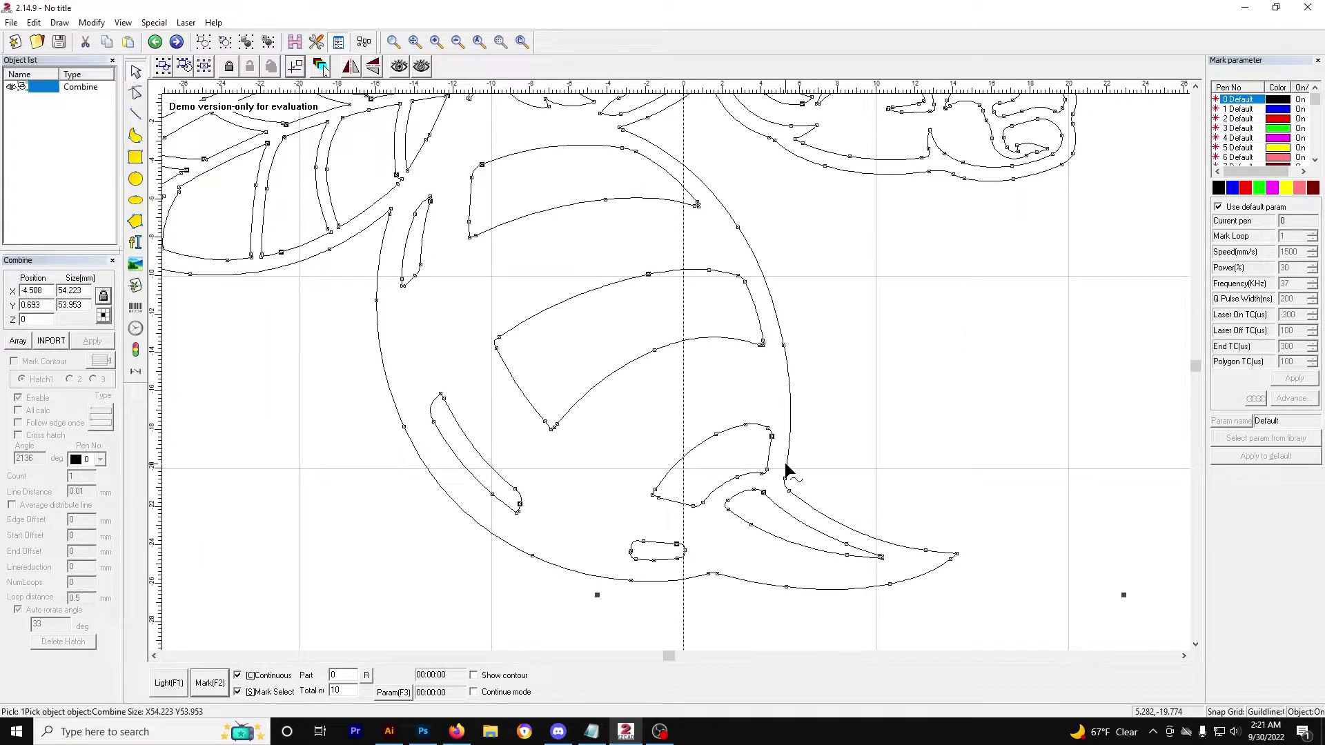
pyautogui.click(136, 97)
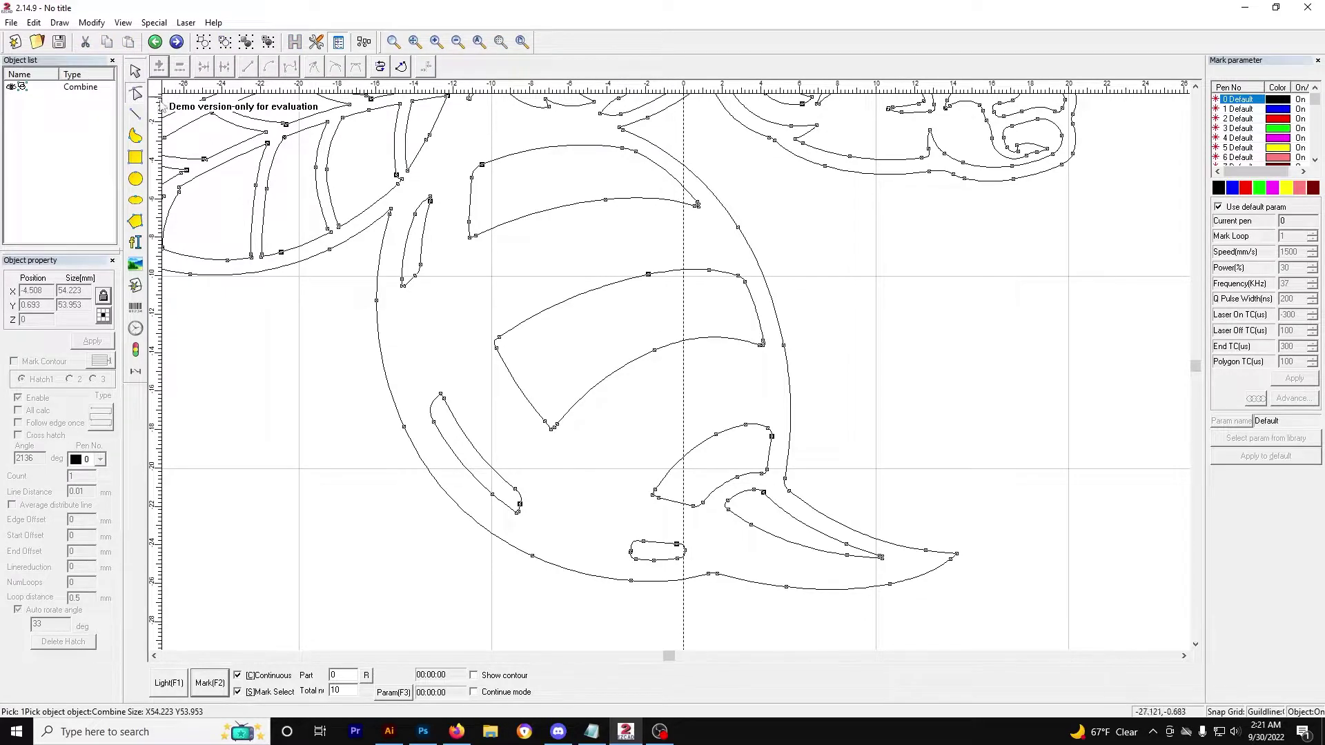
pyautogui.scroll(-2, 309, 362)
pyautogui.scroll(1, 366, 338)
pyautogui.click(203, 128)
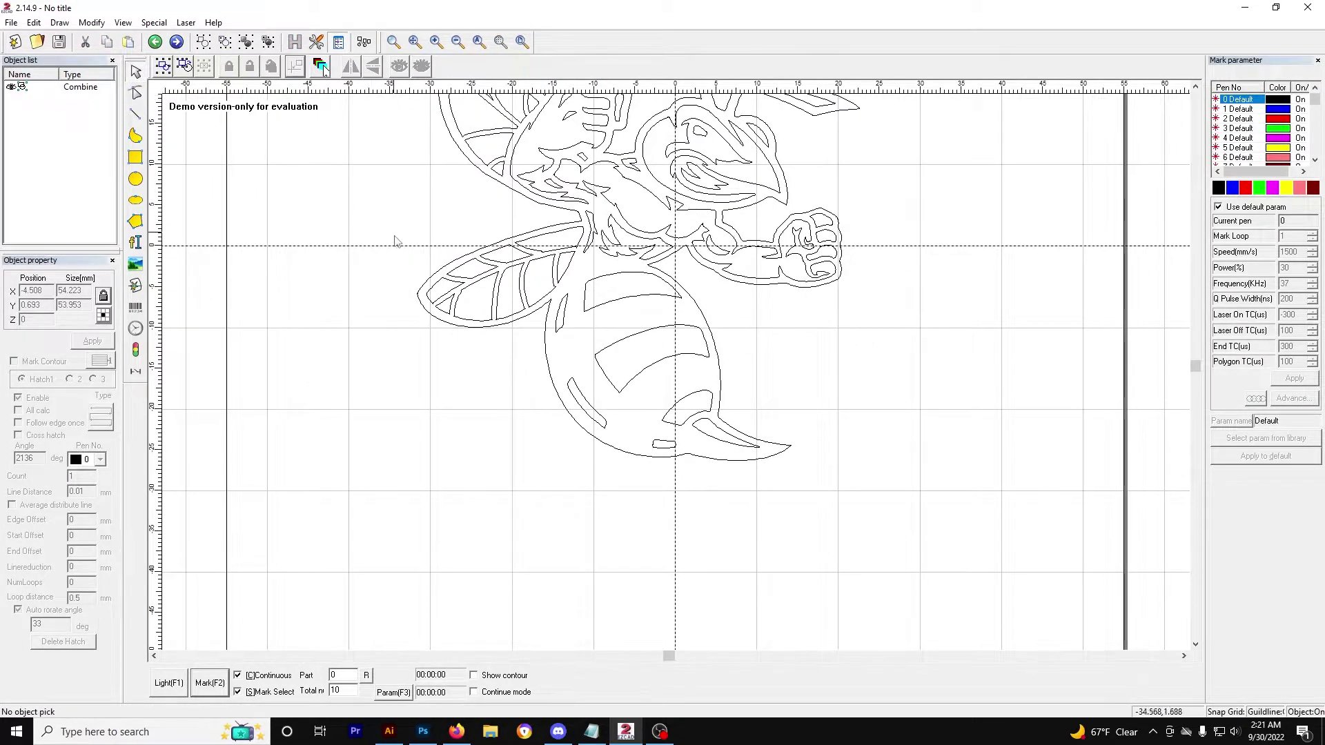
pyautogui.scroll(-2, 395, 242)
pyautogui.scroll(1, 860, 508)
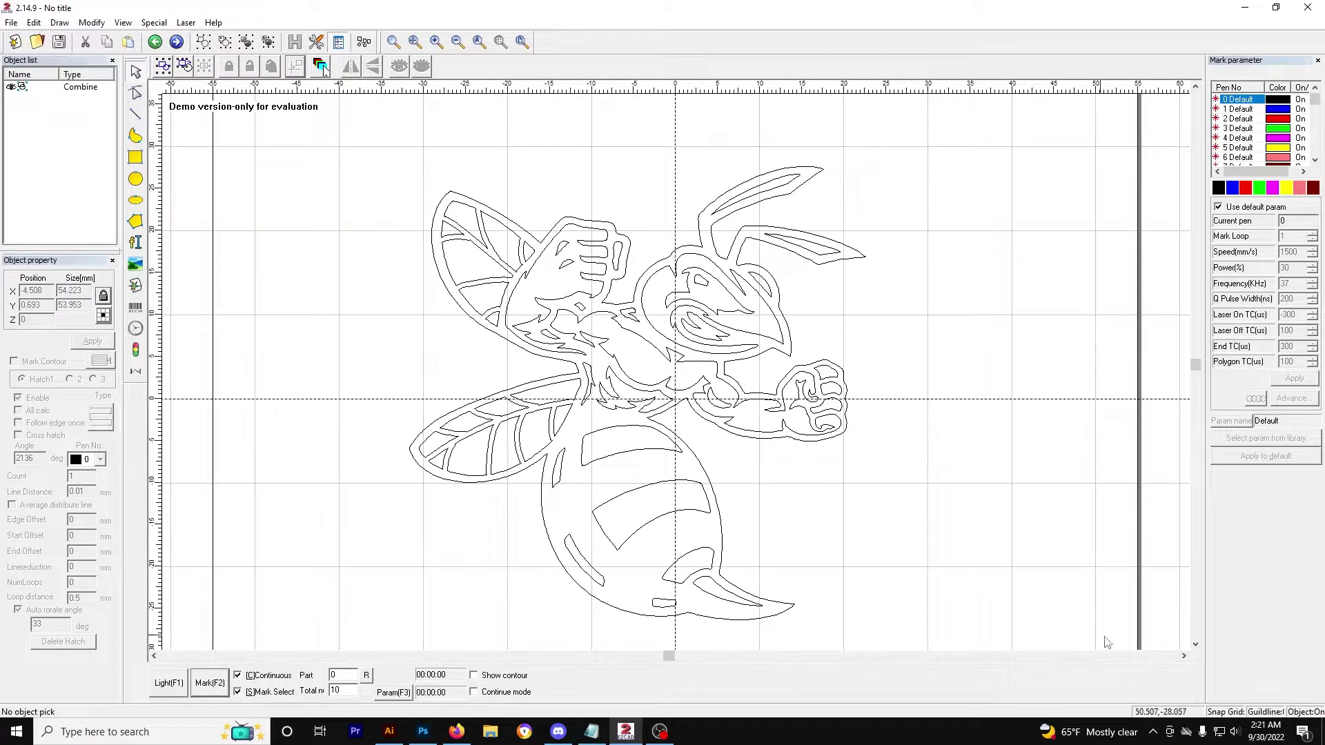
pyautogui.click(1196, 645)
pyautogui.click(1196, 88)
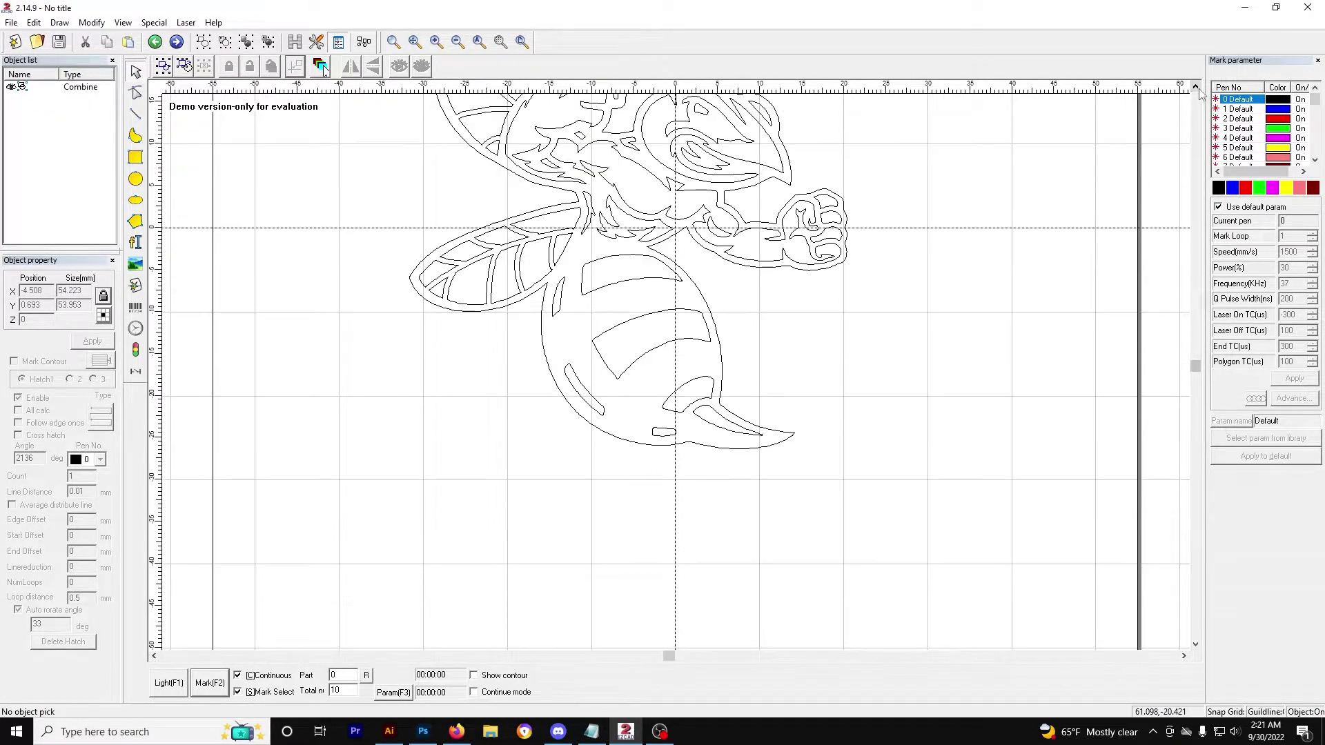
pyautogui.click(1196, 89)
pyautogui.click(1197, 88)
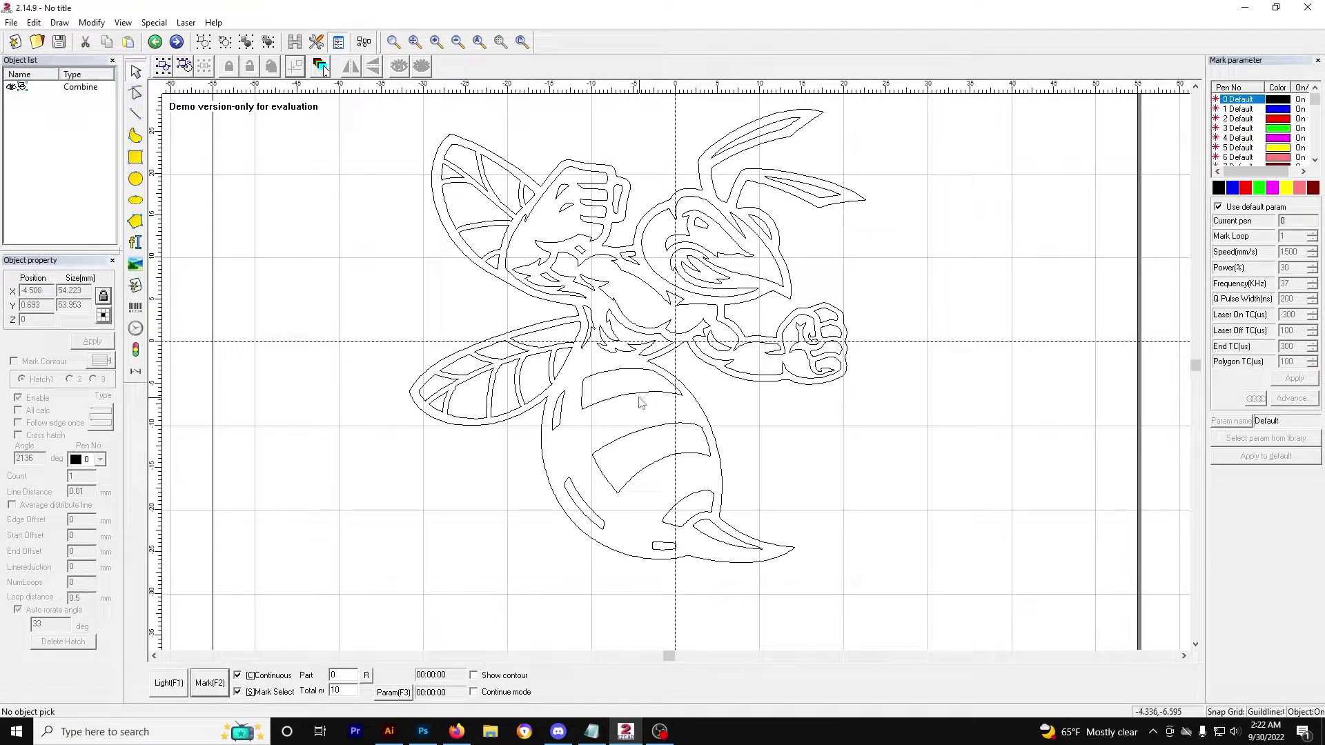
# Select the combined hornet and inspect the nodes of the inner highlight shape in the stinger.
pyautogui.click(437, 209)
pyautogui.scroll(-1, 661, 252)
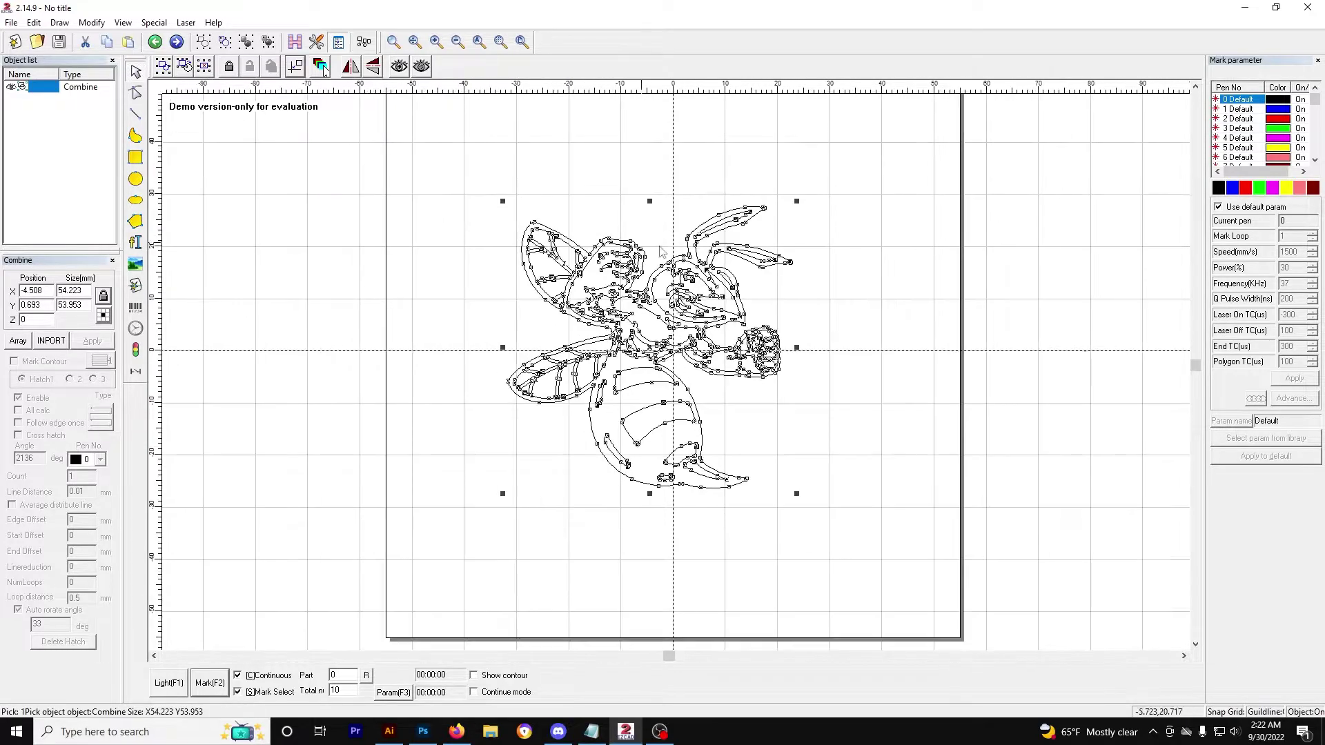
pyautogui.scroll(5, 801, 452)
pyautogui.click(1196, 645)
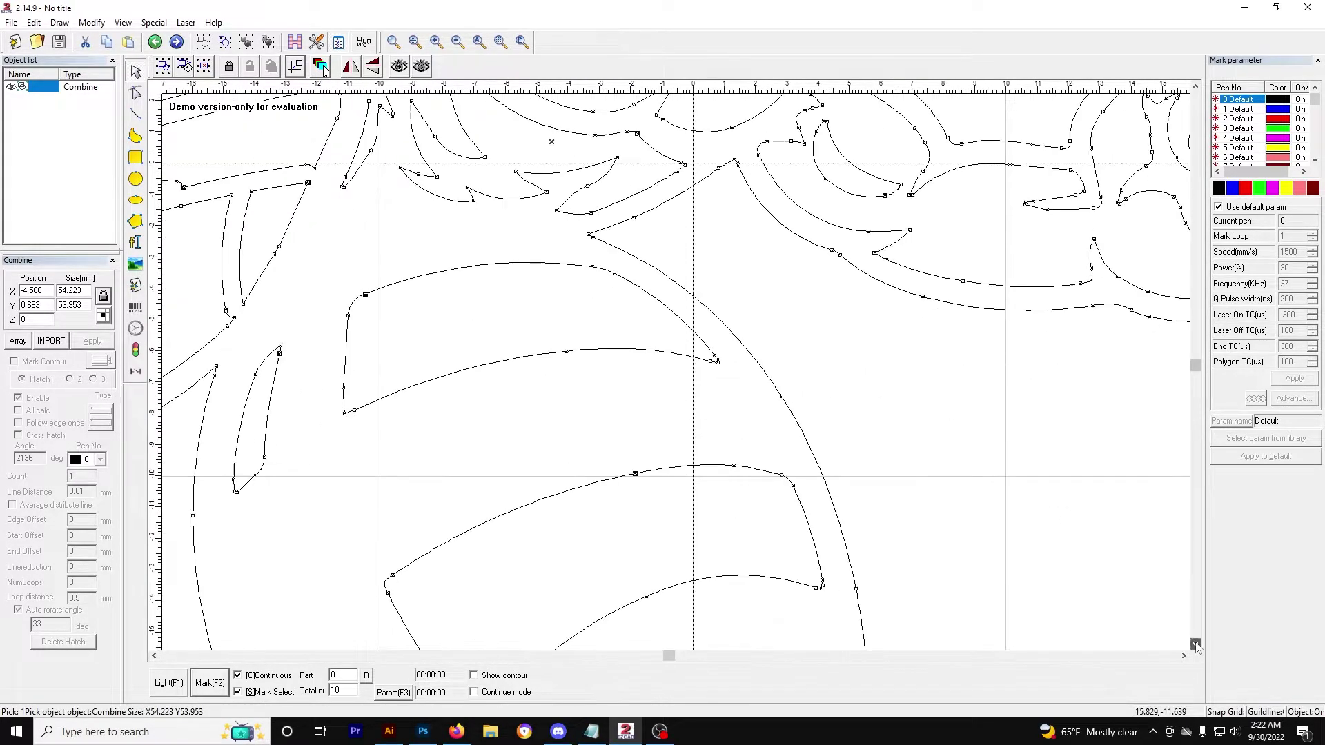
pyautogui.click(1196, 645)
pyautogui.click(1196, 644)
pyautogui.click(1196, 645)
pyautogui.click(1196, 645)
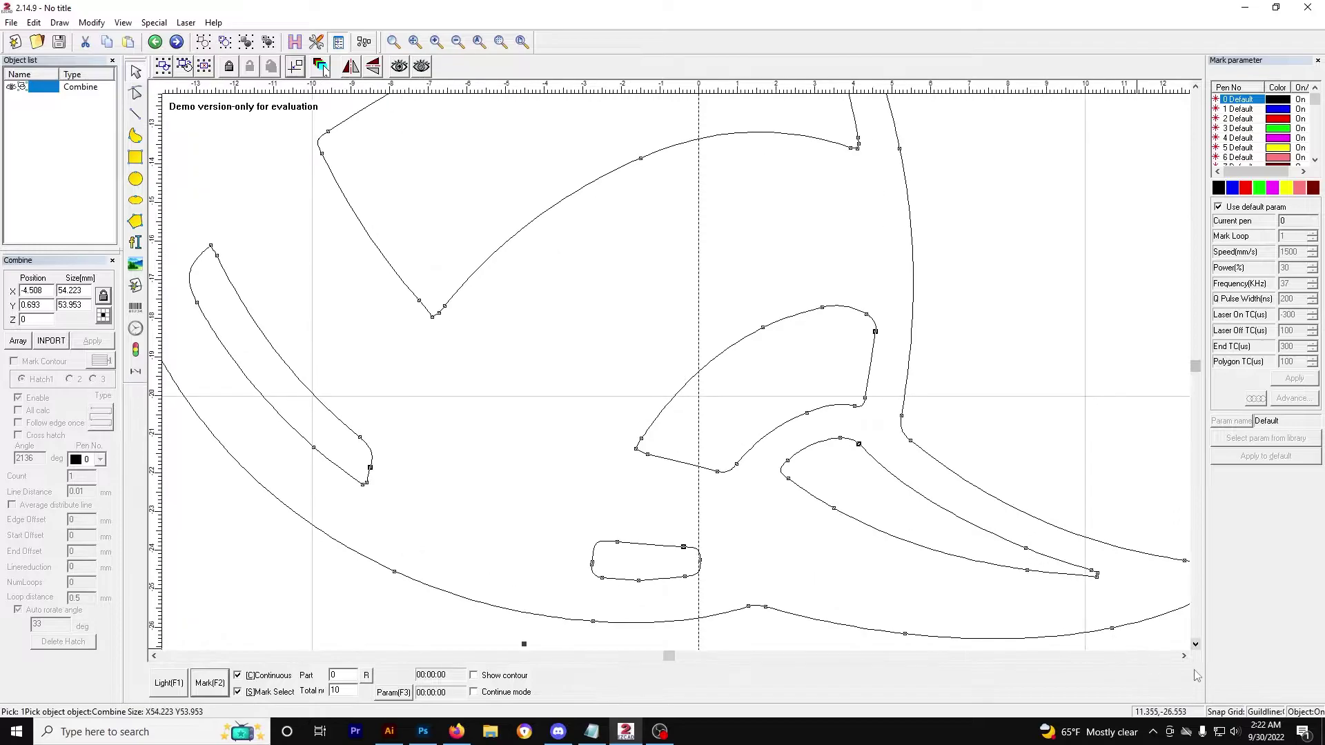
pyautogui.click(1184, 656)
pyautogui.click(1184, 655)
pyautogui.click(1196, 644)
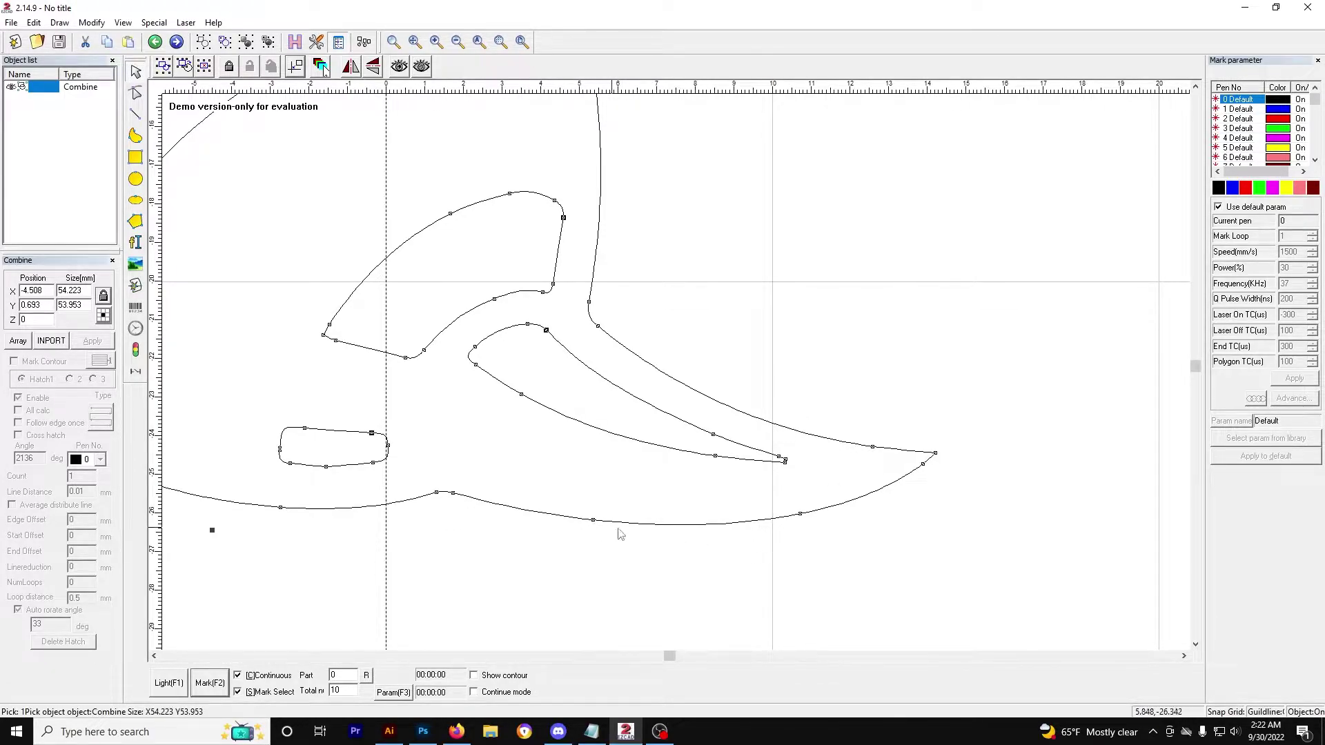
pyautogui.scroll(6, 619, 536)
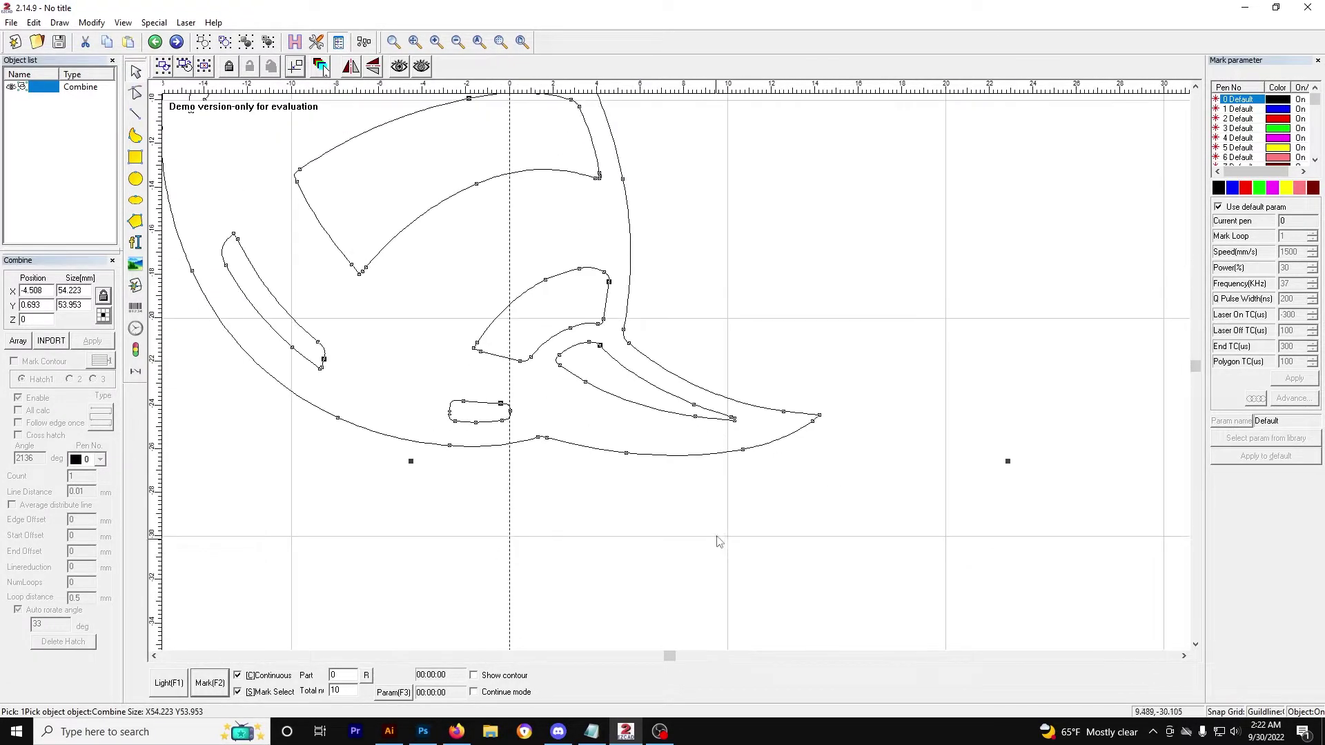
pyautogui.click(1196, 644)
pyautogui.click(1195, 644)
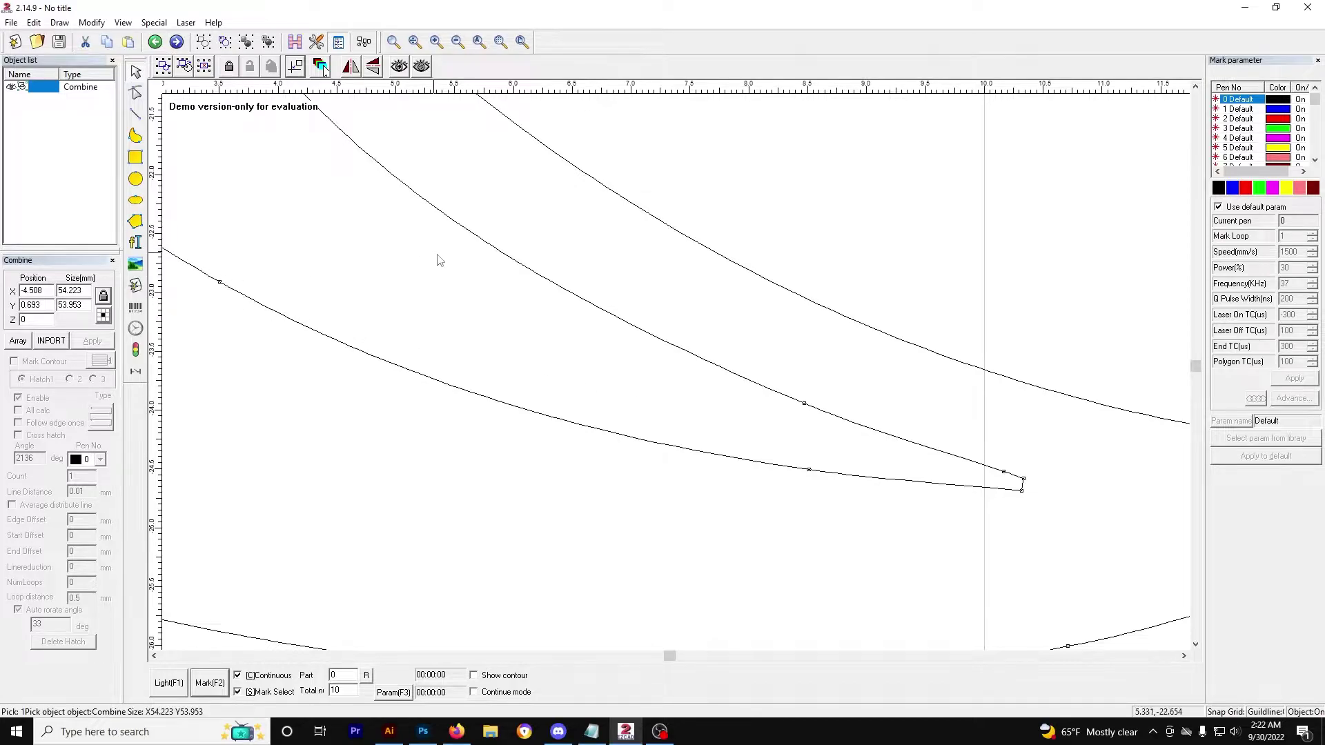
pyautogui.scroll(-5, 568, 272)
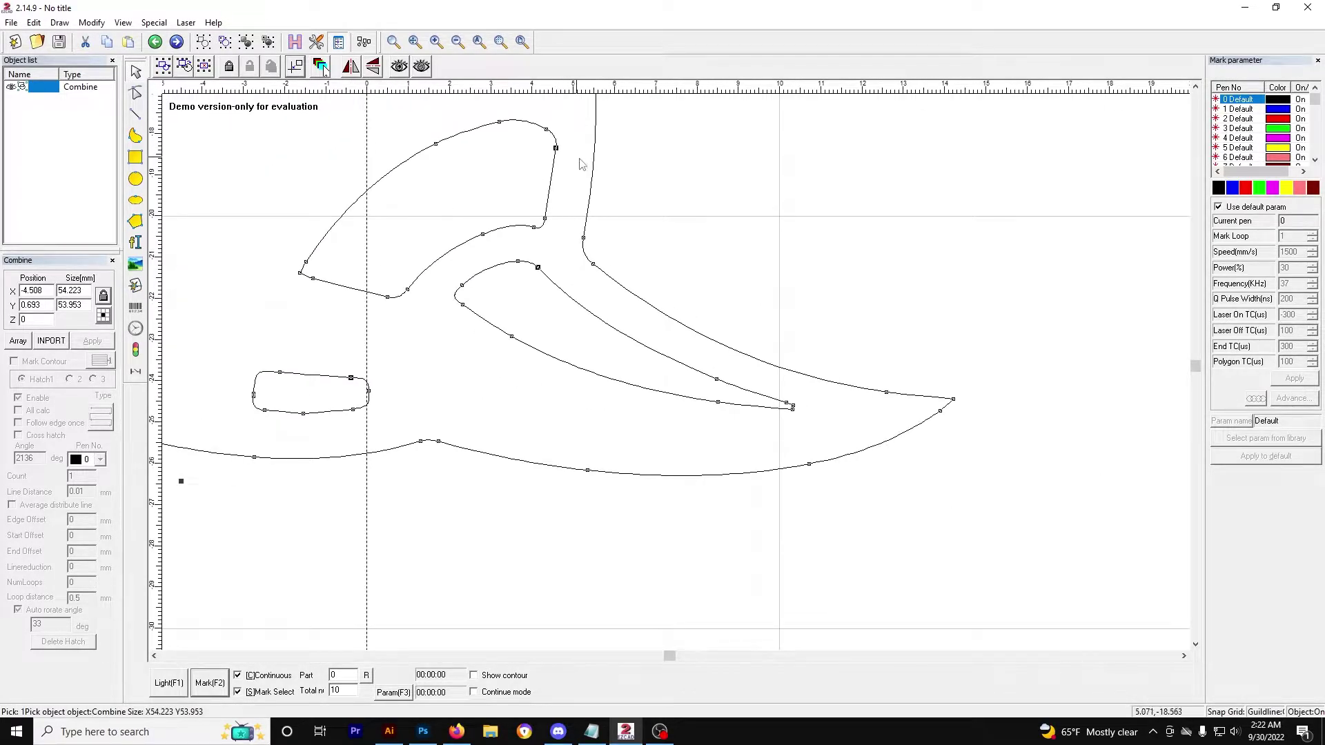
# Break the stinger highlight's upper edge at its node near the tip and pull the loose end slightly away along the curve.
pyautogui.scroll(5, 728, 421)
pyautogui.scroll(2, 869, 454)
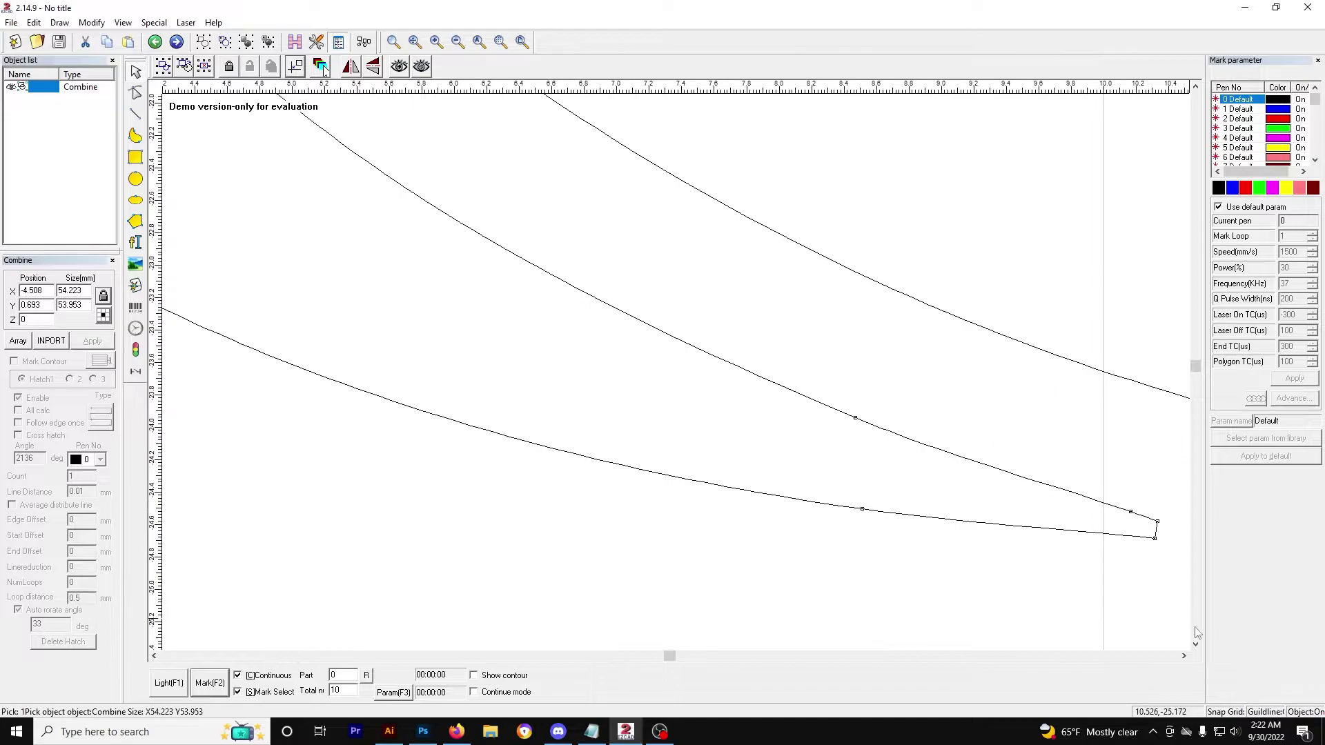
pyautogui.click(1183, 655)
pyautogui.scroll(4, 689, 417)
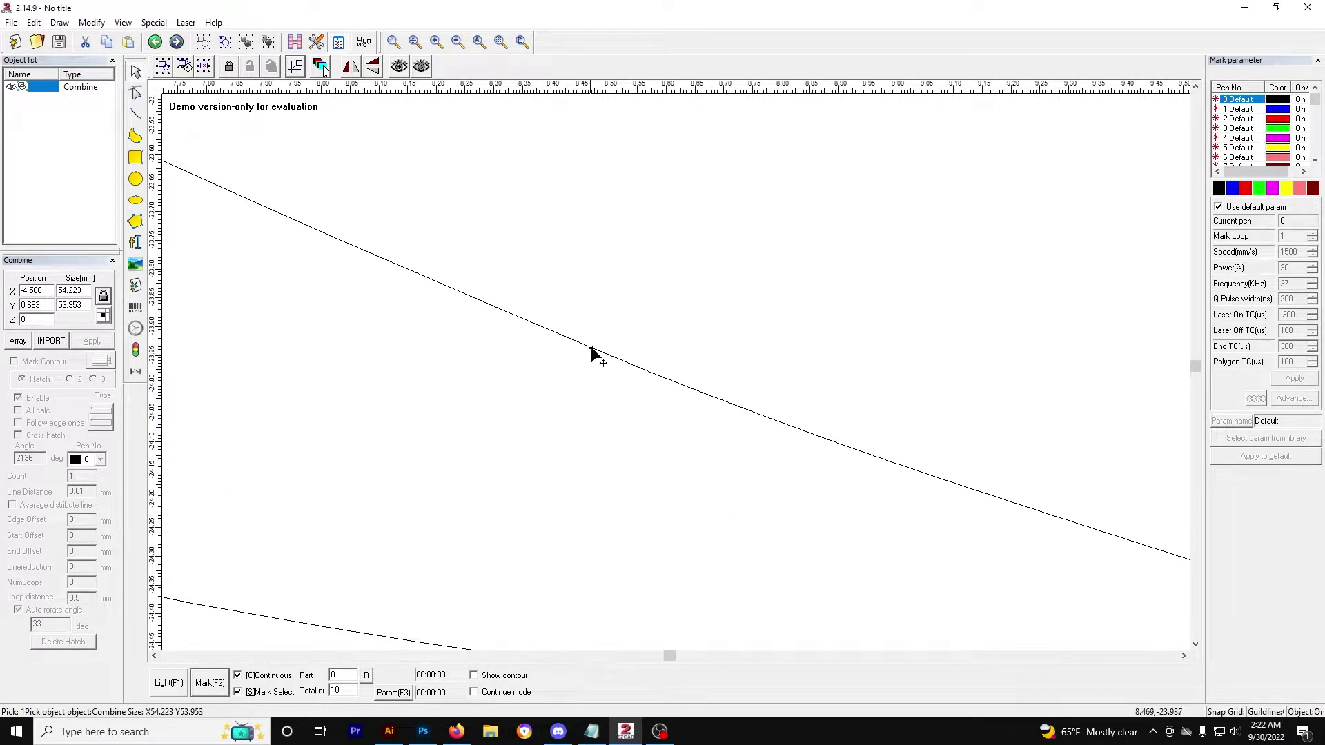
pyautogui.scroll(2, 593, 347)
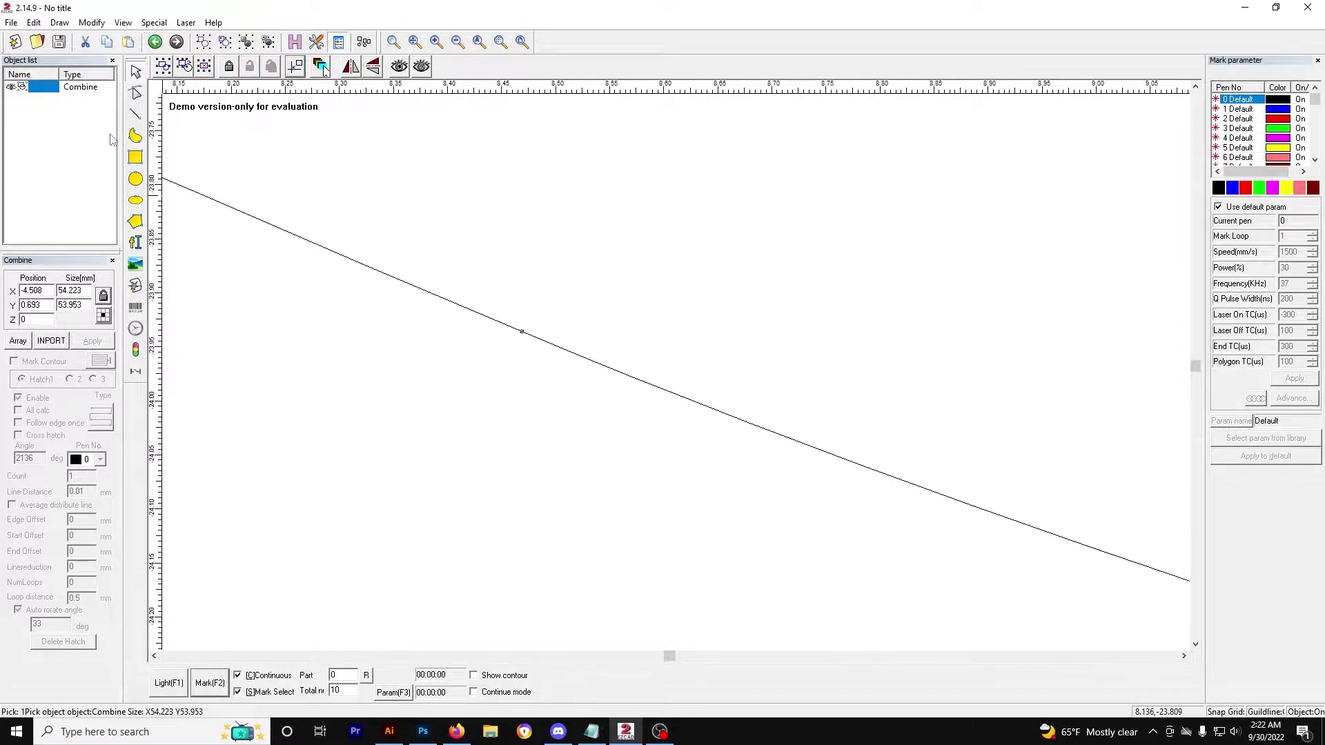
pyautogui.click(135, 93)
pyautogui.click(521, 332)
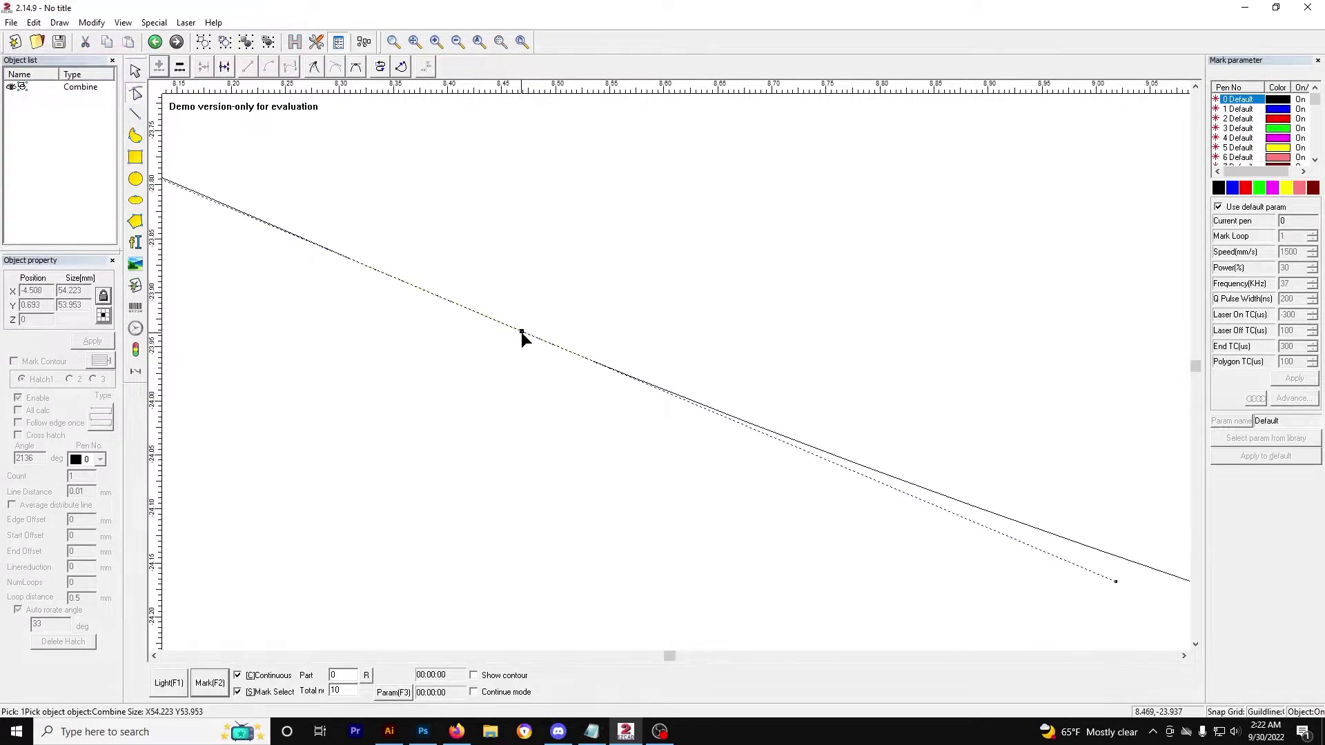
pyautogui.click(225, 67)
pyautogui.click(523, 334)
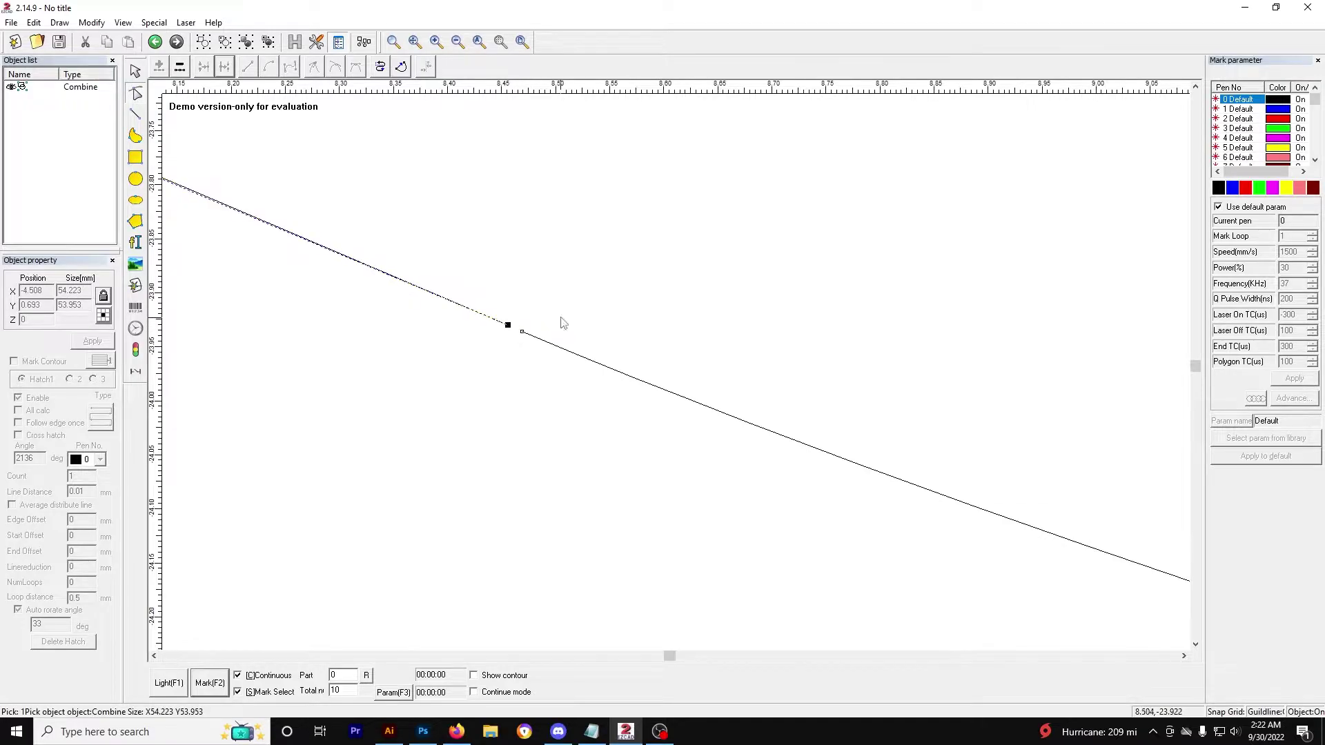
# Break the stinger highlight's lower edge at the matching node near the tip.
pyautogui.scroll(-4, 760, 398)
pyautogui.scroll(5, 674, 547)
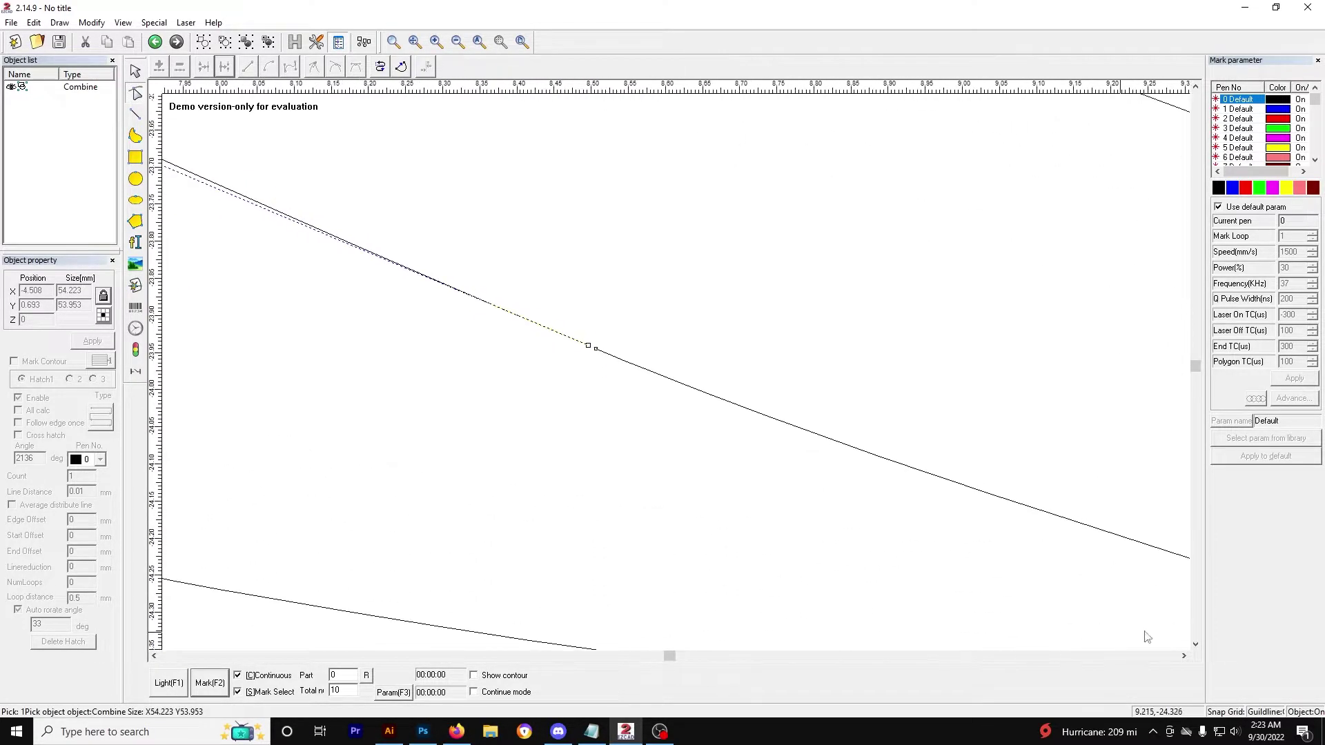
pyautogui.scroll(2, 662, 577)
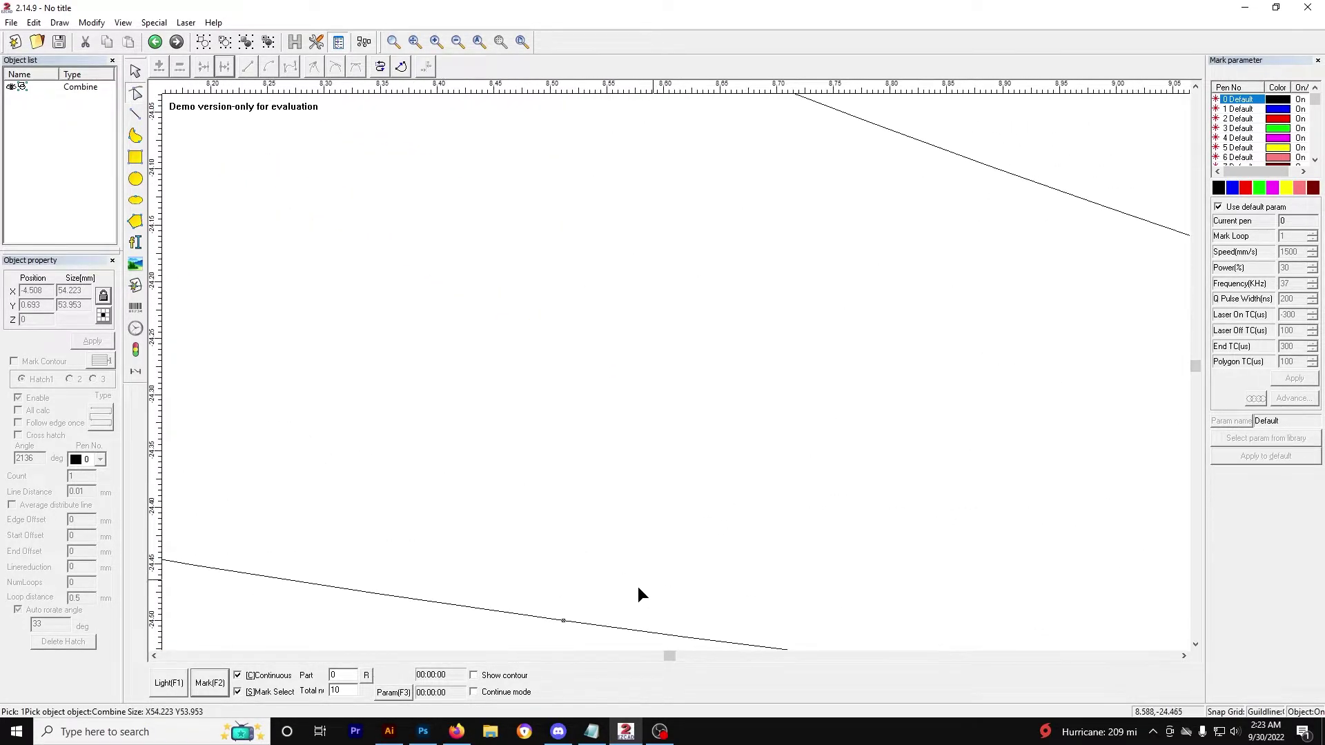
pyautogui.click(564, 620)
pyautogui.click(232, 86)
pyautogui.click(570, 622)
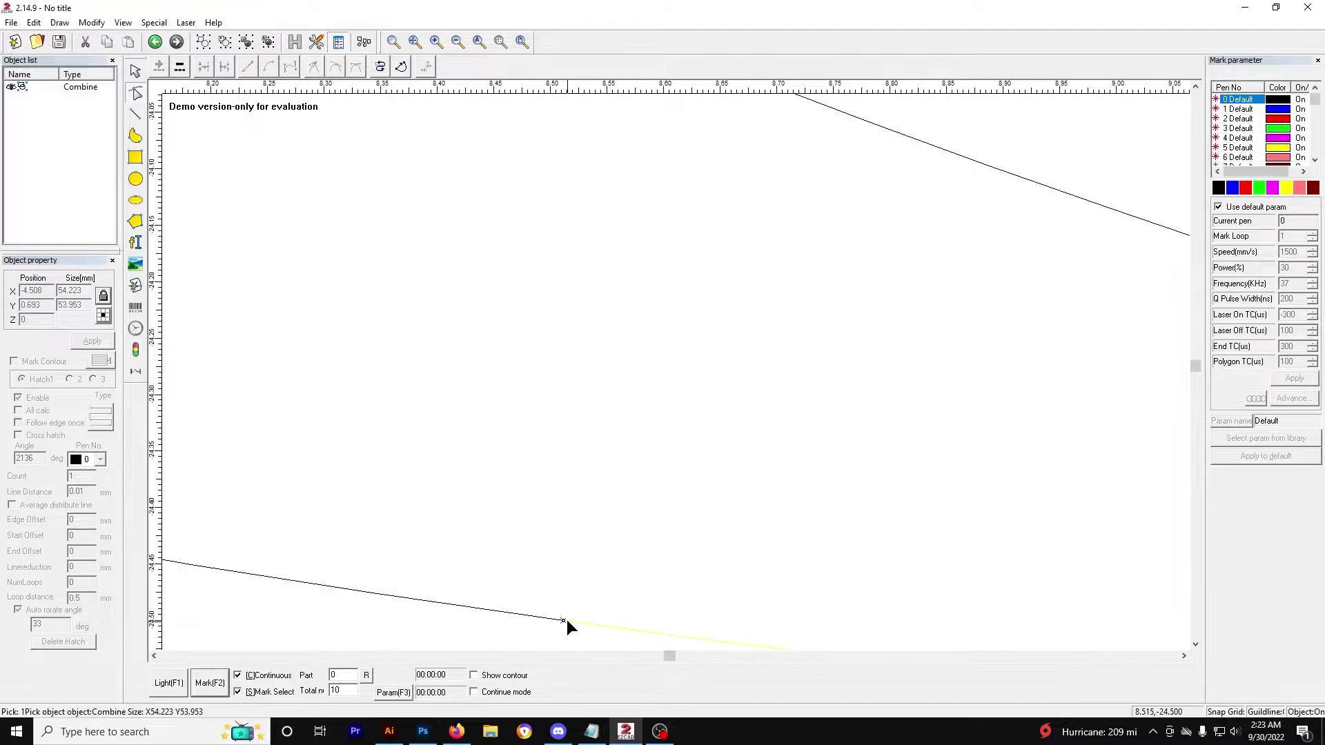
# Select the whole hornet with the broken highlight curve and hatch it with the existing hatch settings.
pyautogui.scroll(-10, 606, 574)
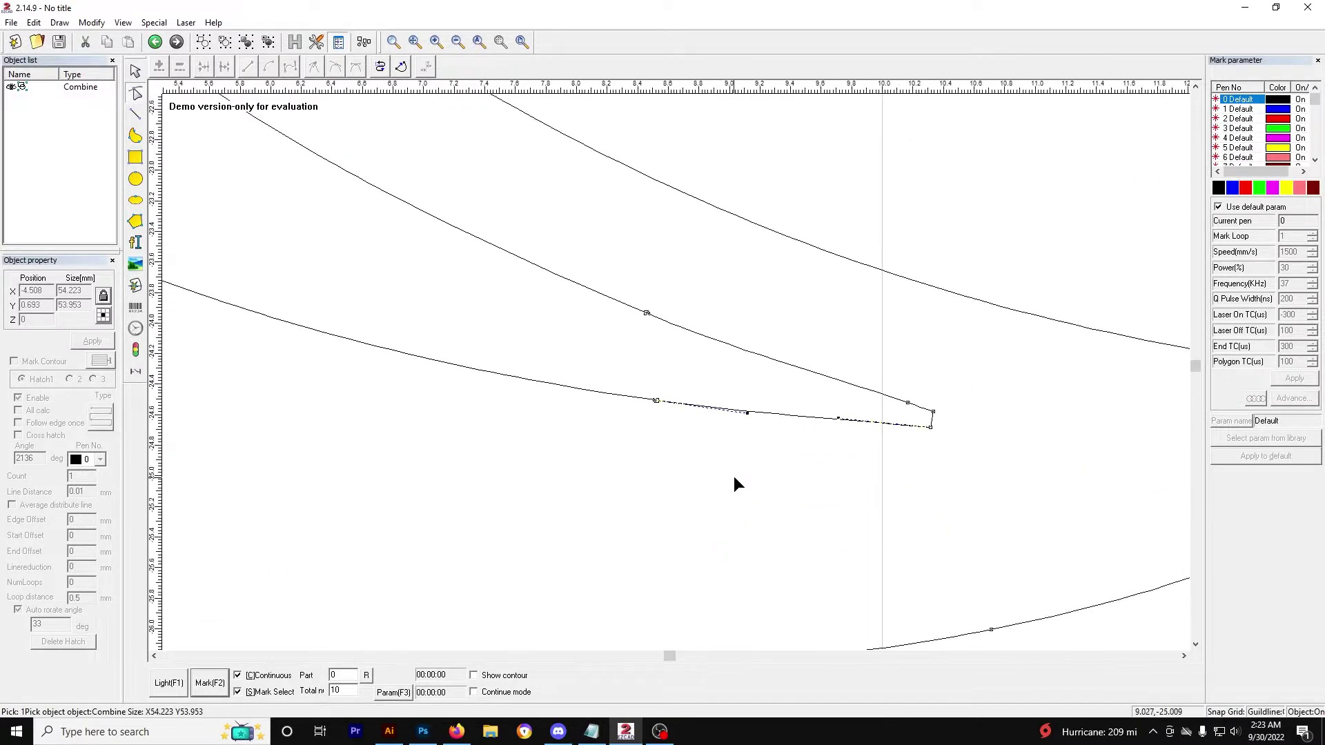
pyautogui.scroll(-8, 789, 452)
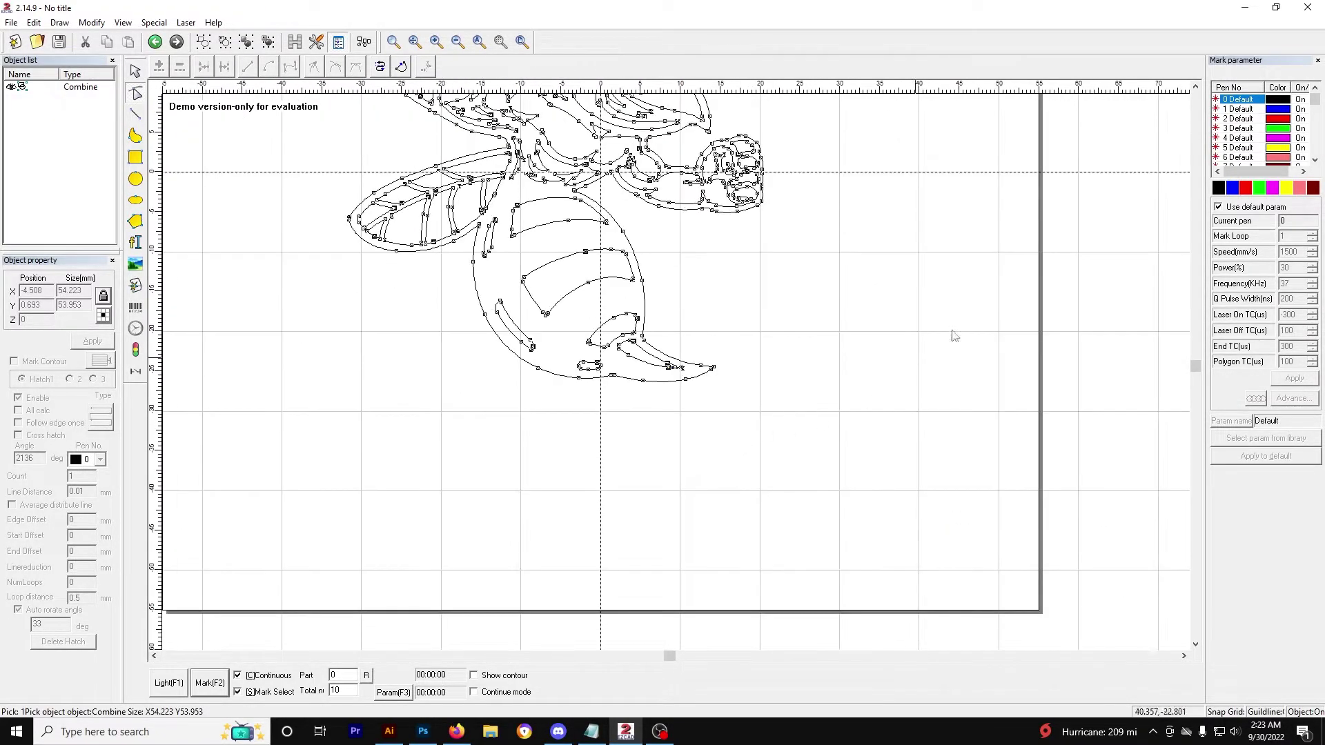
pyautogui.click(1196, 87)
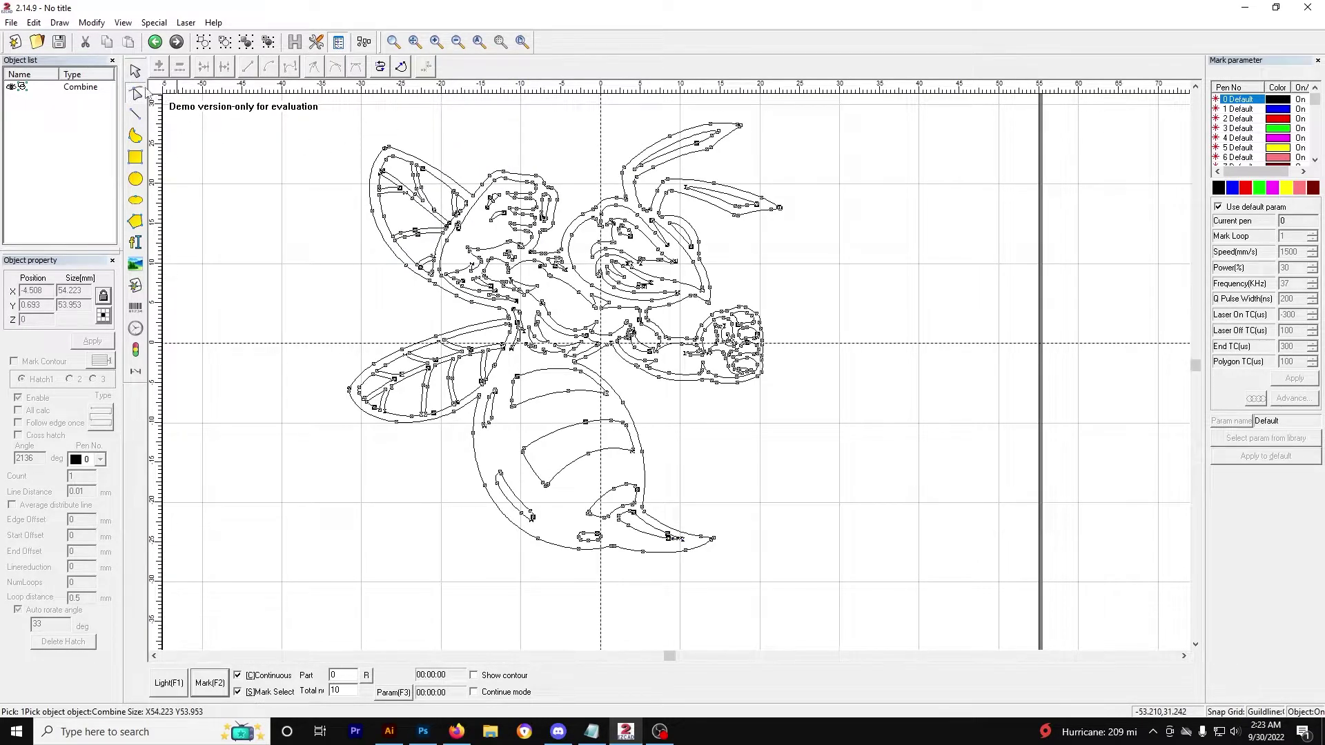
pyautogui.click(222, 148)
pyautogui.scroll(-1, 323, 215)
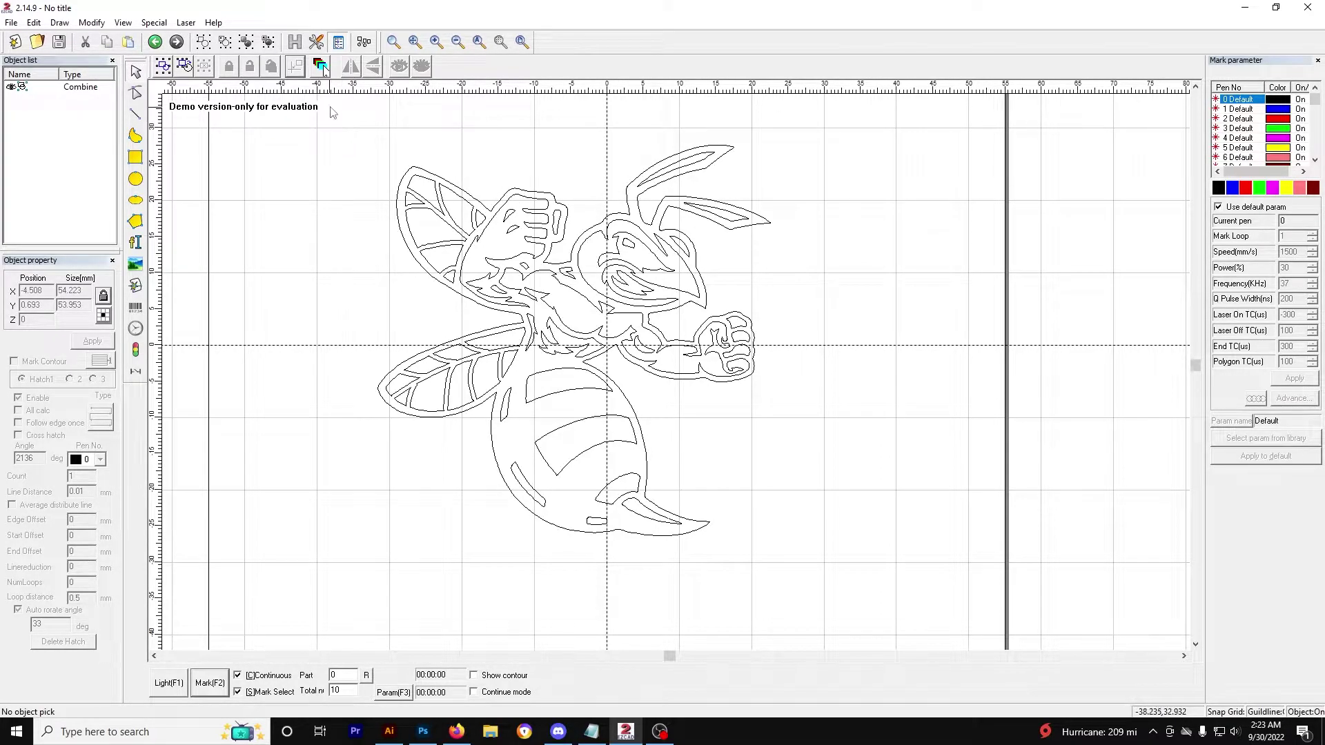
pyautogui.moveTo(331, 108); pyautogui.dragTo(866, 608)
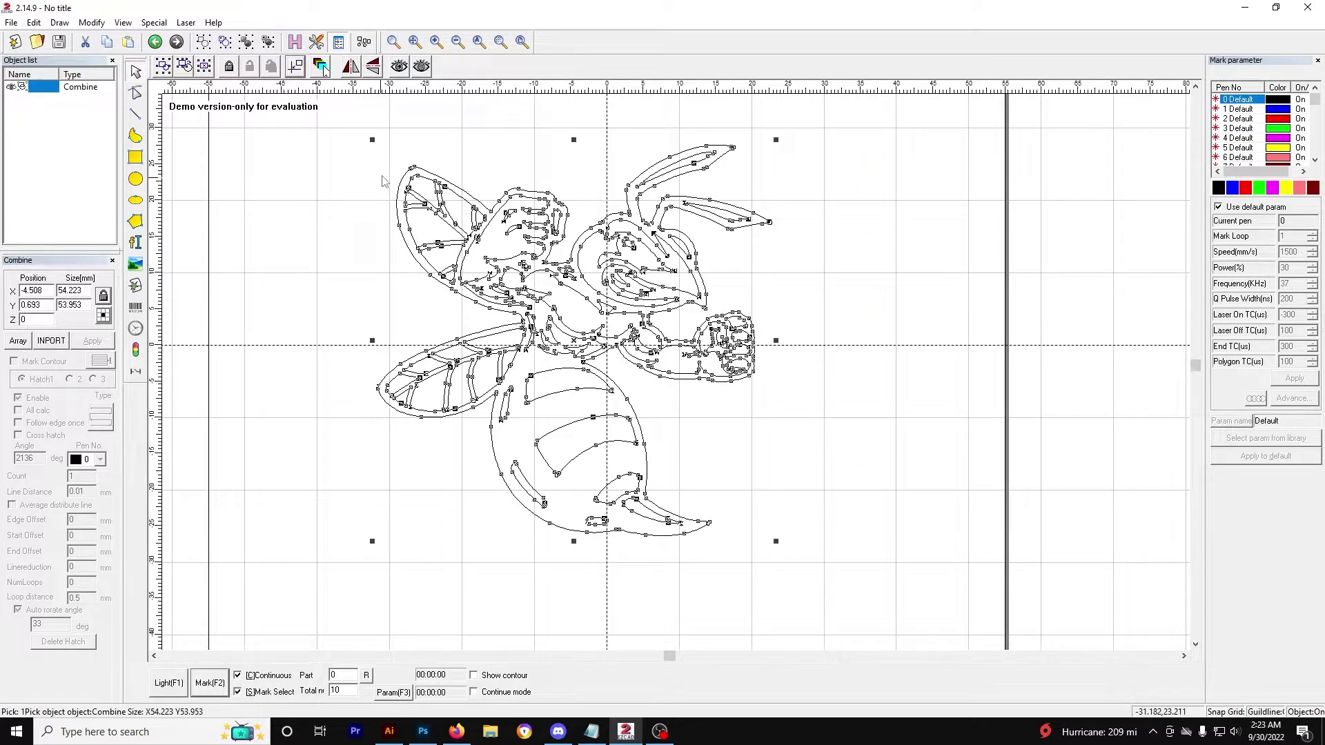
pyautogui.click(294, 42)
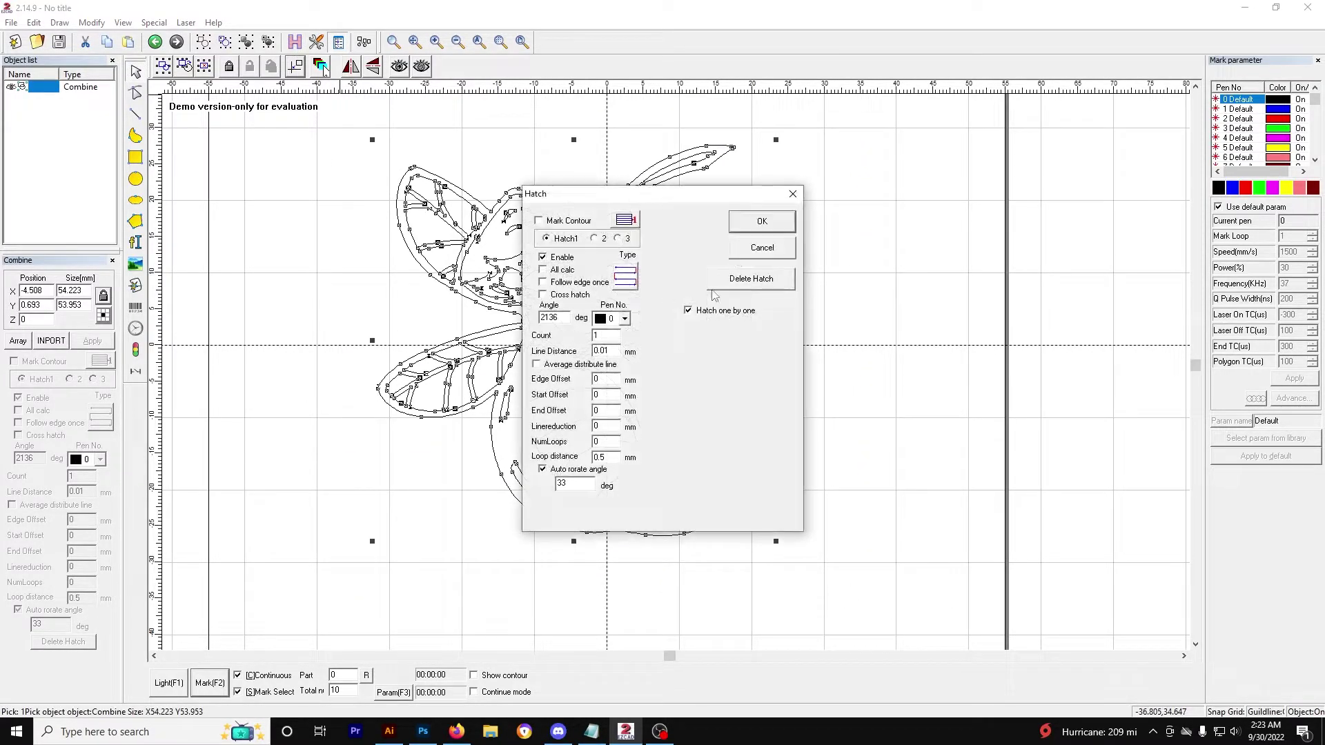
pyautogui.click(777, 229)
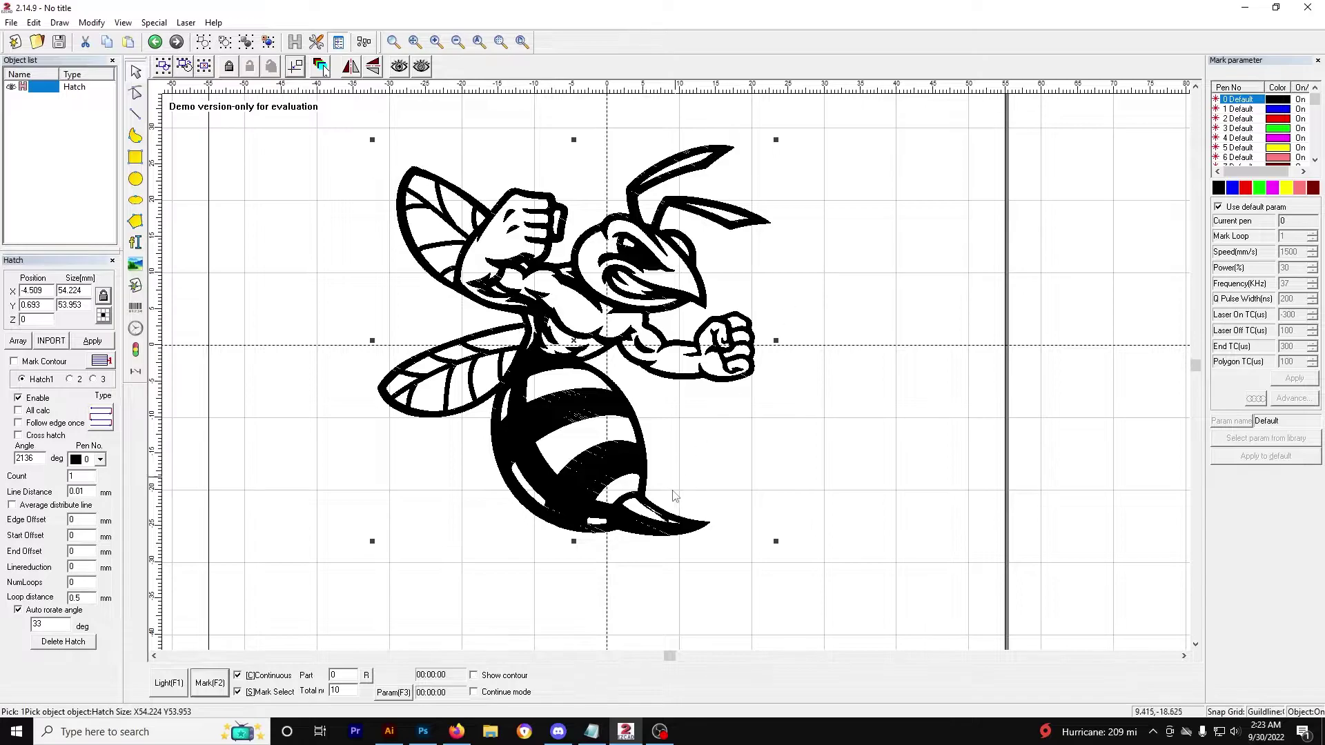
# Compare the stinger's fill with its bare outlines by undoing and redoing the hatch.
pyautogui.scroll(5, 751, 580)
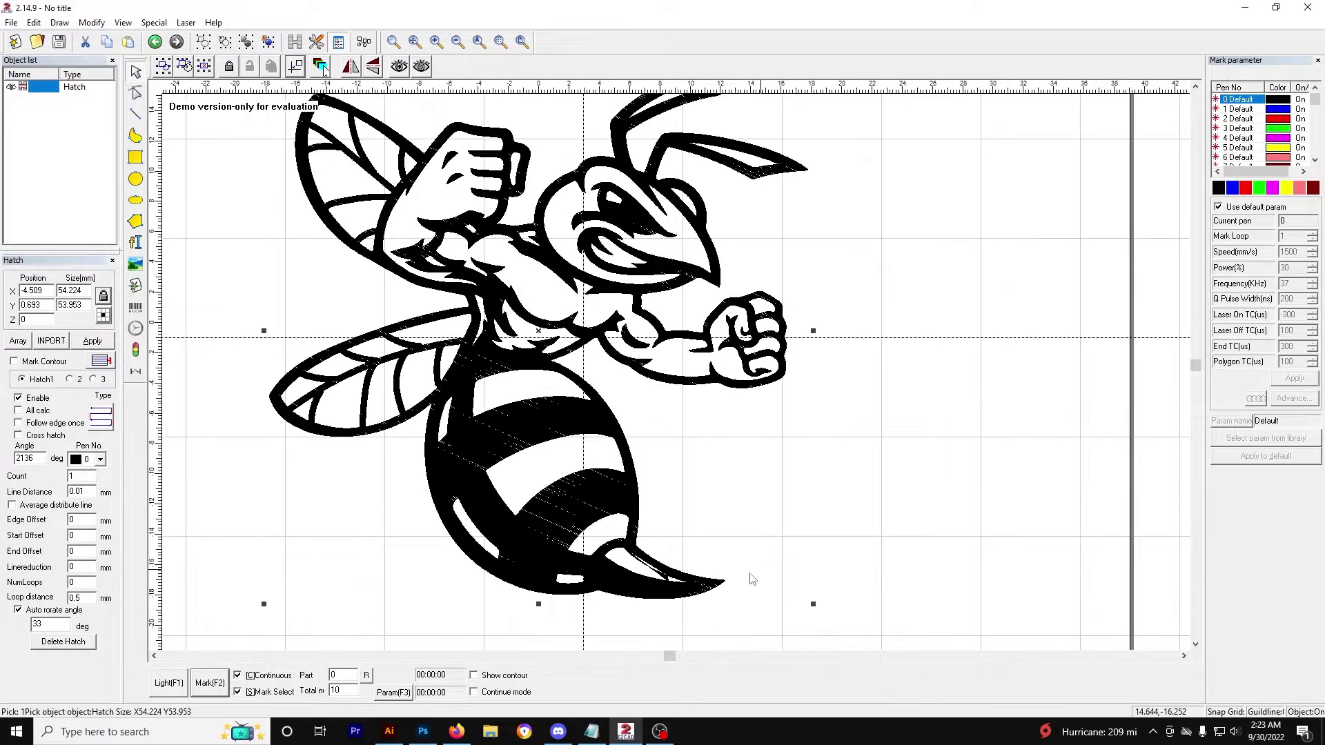
pyautogui.click(1196, 645)
pyautogui.click(1196, 644)
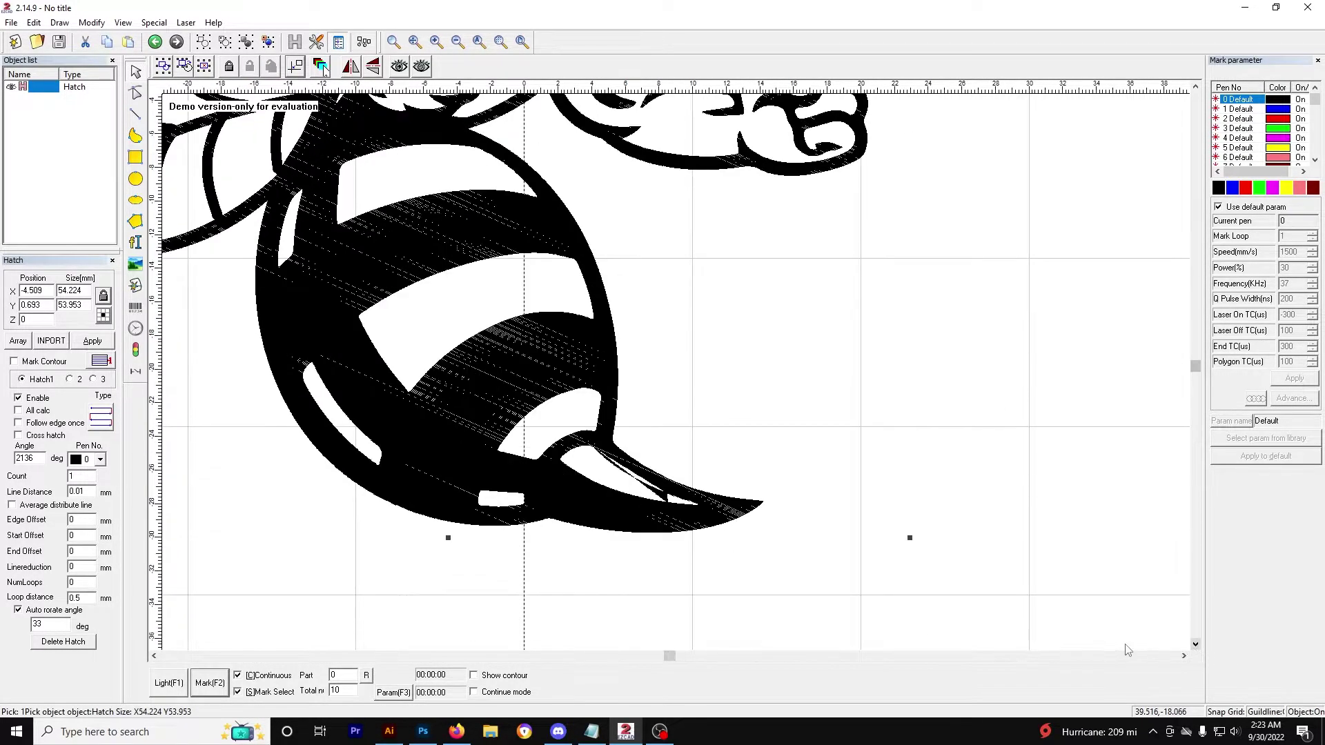
pyautogui.scroll(3, 646, 485)
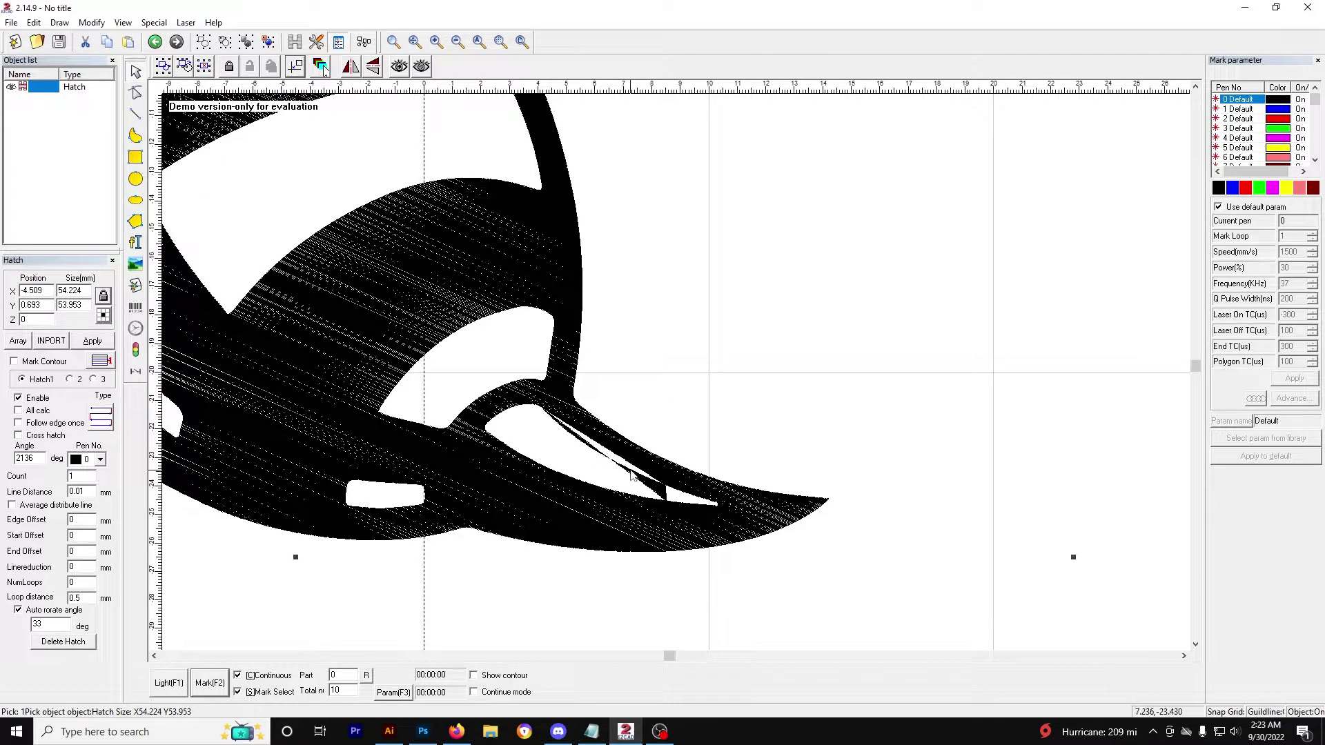
pyautogui.hotkey('ctrl', 'z')
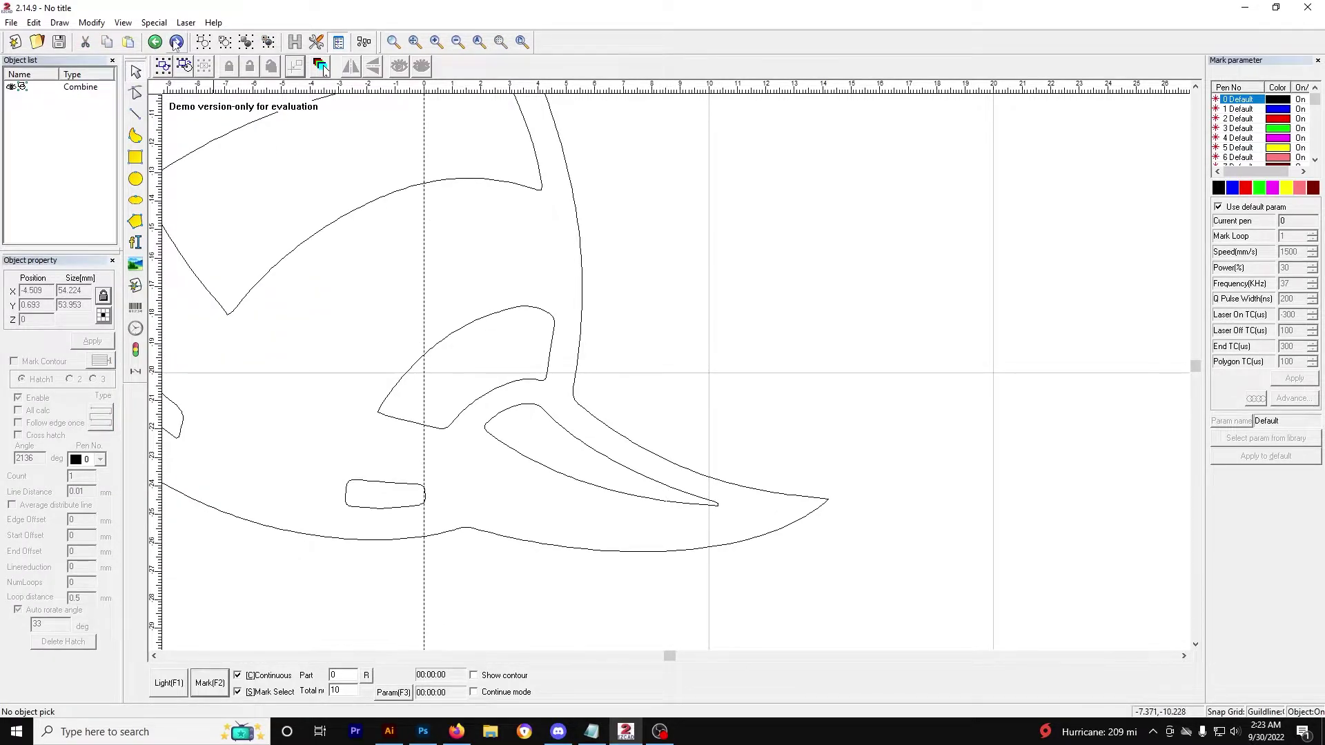
pyautogui.click(177, 42)
# Examine the hatch lines inside the stinger highlight around the two broken nodes.
pyautogui.scroll(-1, 510, 377)
pyautogui.scroll(-2, 511, 376)
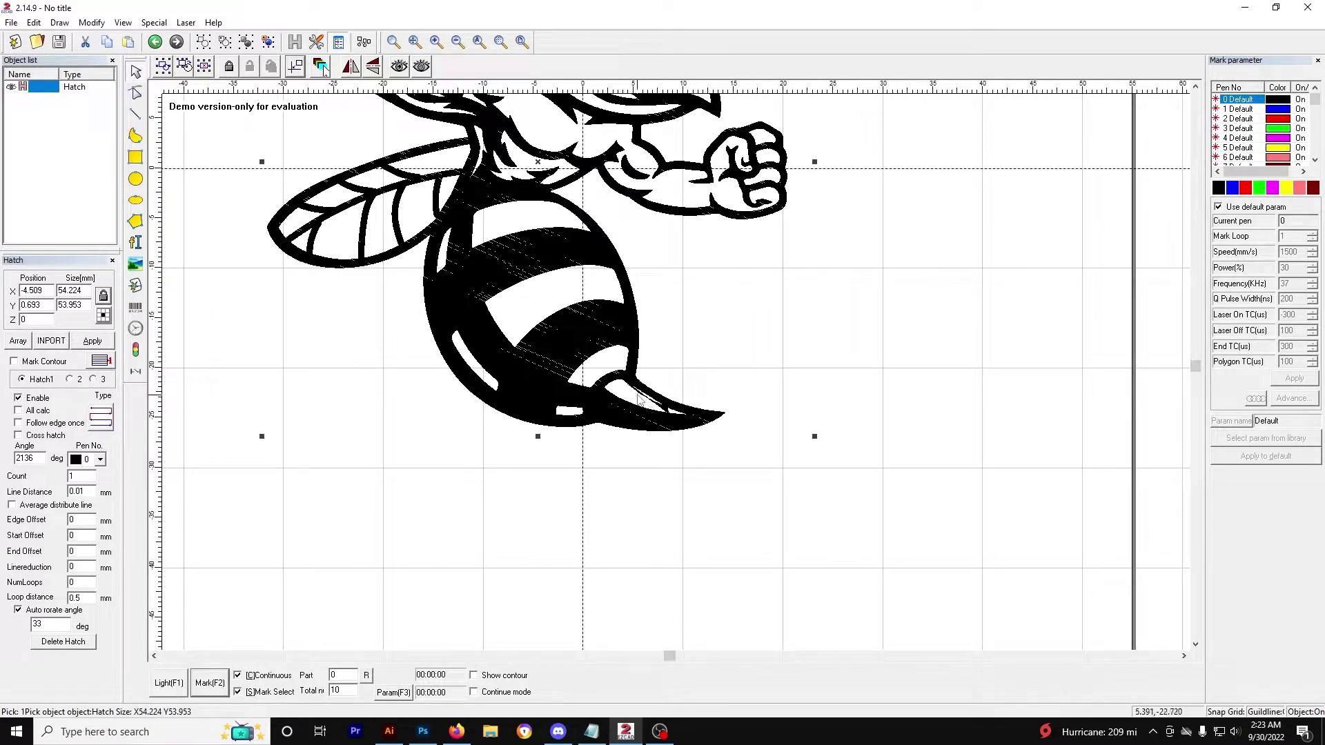
pyautogui.scroll(3, 643, 423)
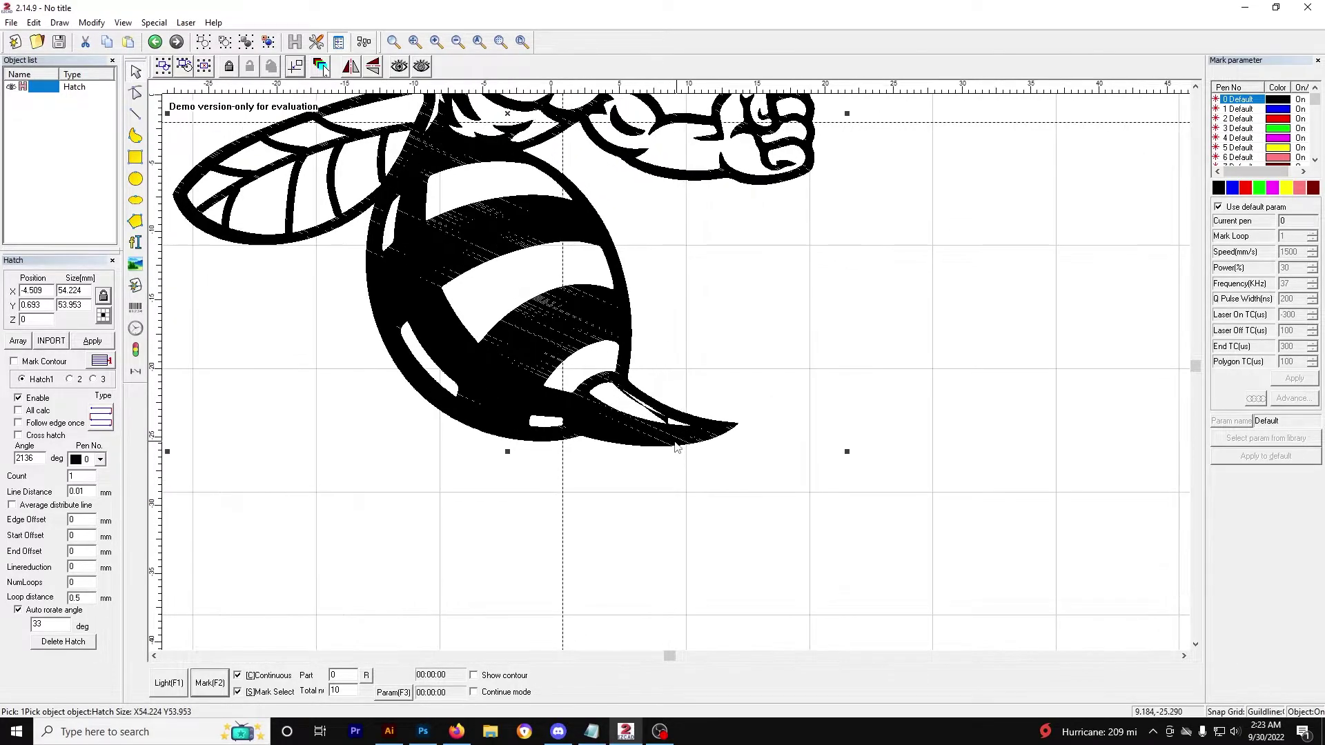
pyautogui.click(1196, 644)
pyautogui.scroll(2, 385, 508)
pyautogui.scroll(1, 240, 544)
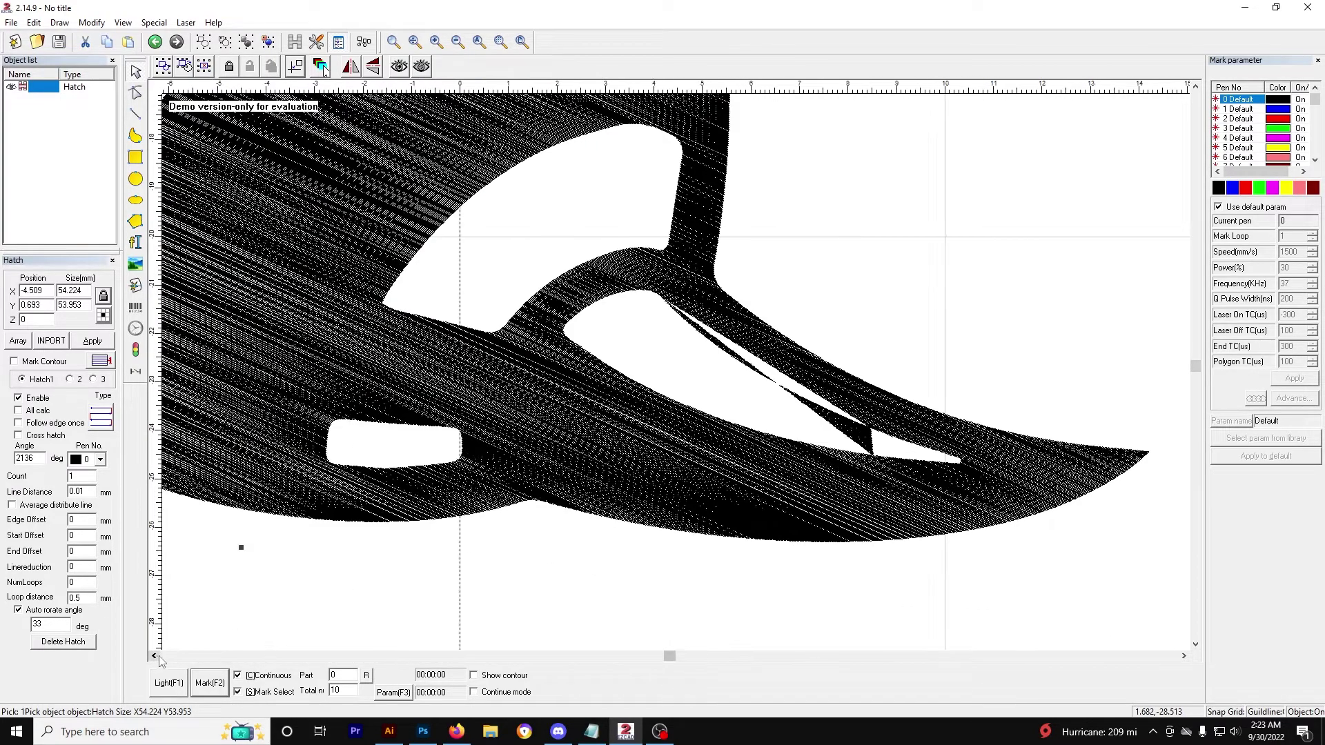
pyautogui.scroll(2, 748, 479)
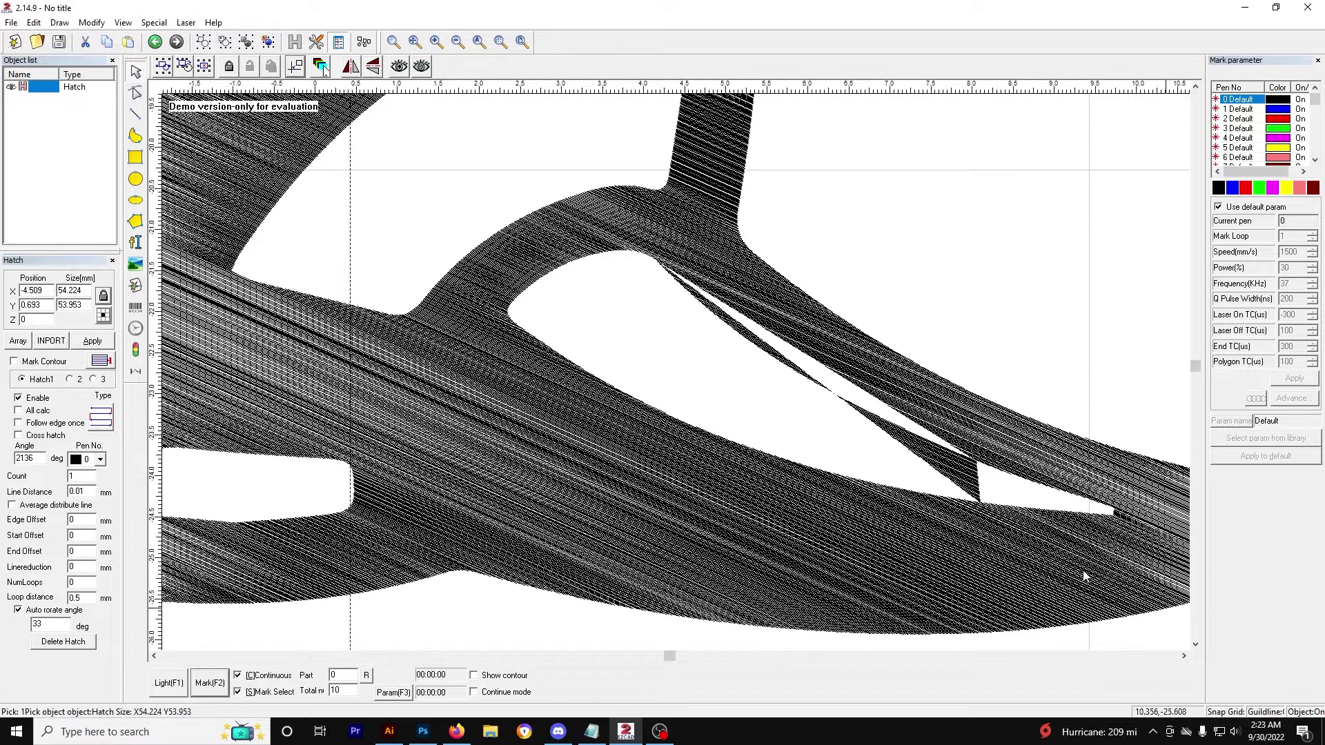
pyautogui.scroll(1, 1081, 570)
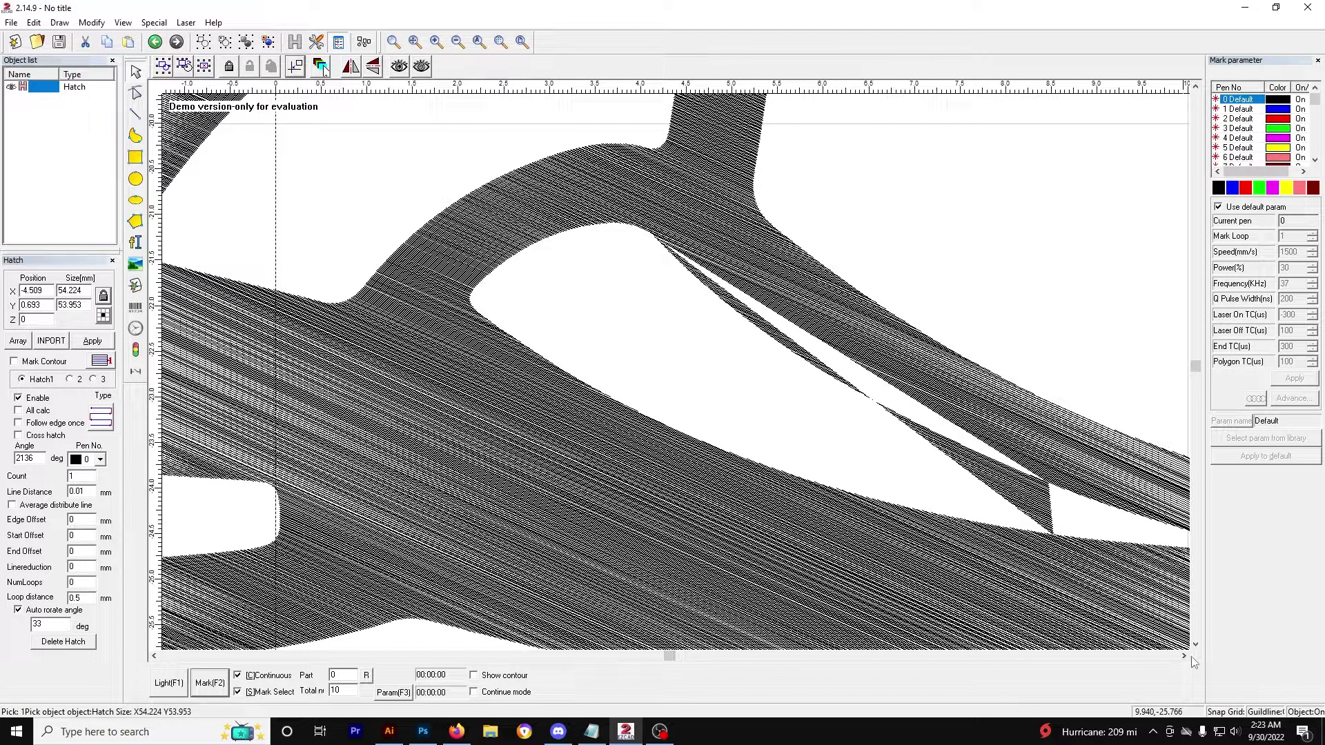
pyautogui.click(1183, 656)
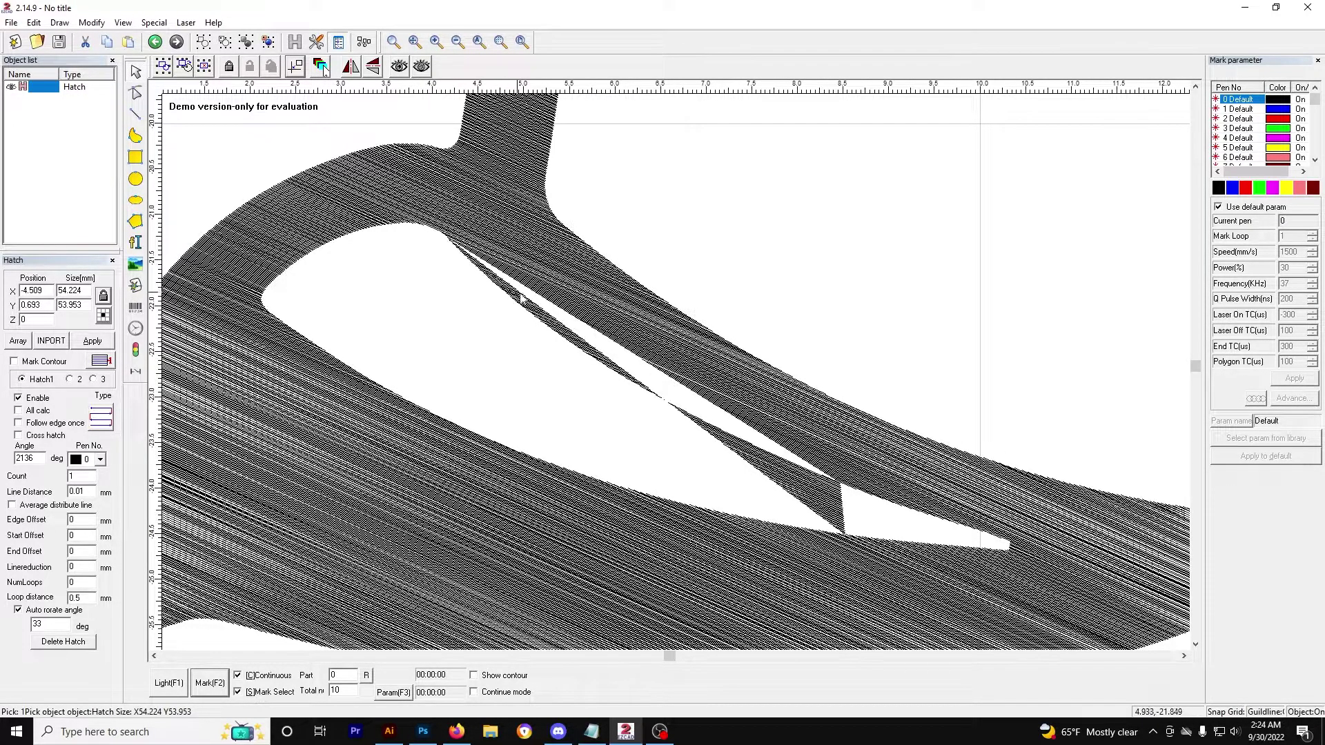
# Undo the small shift of the hatched hornet and the hatch itself, leaving the combined outlines.
pyautogui.moveTo(803, 447); pyautogui.dragTo(962, 524)
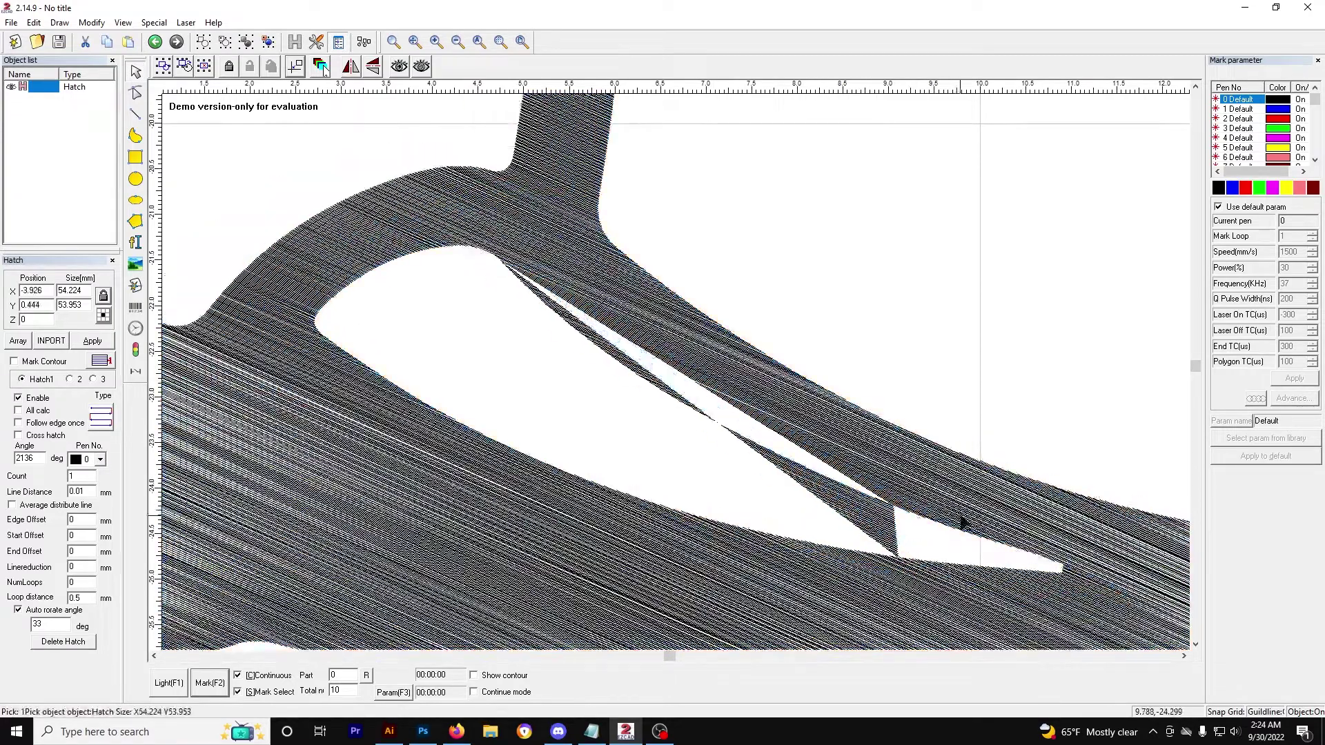
pyautogui.hotkey('ctrl', 'z')
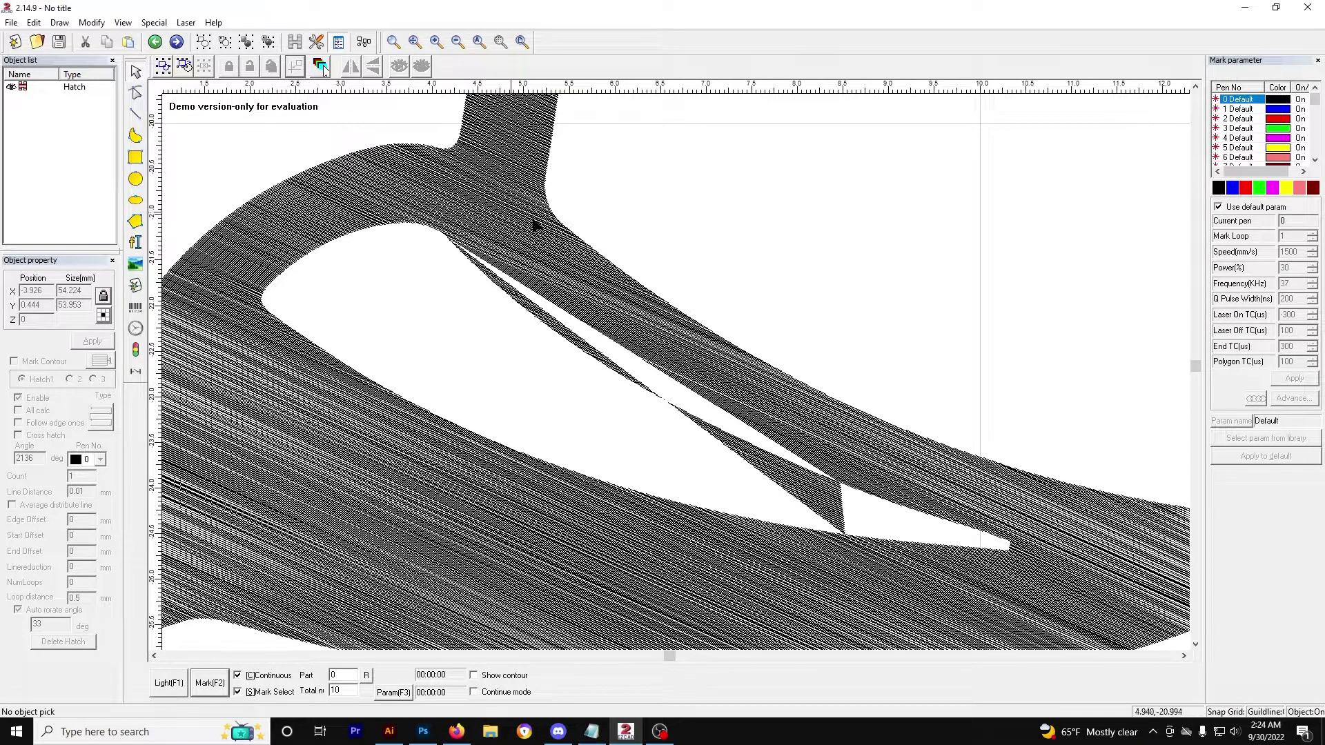
pyautogui.hotkey('ctrl', 'z')
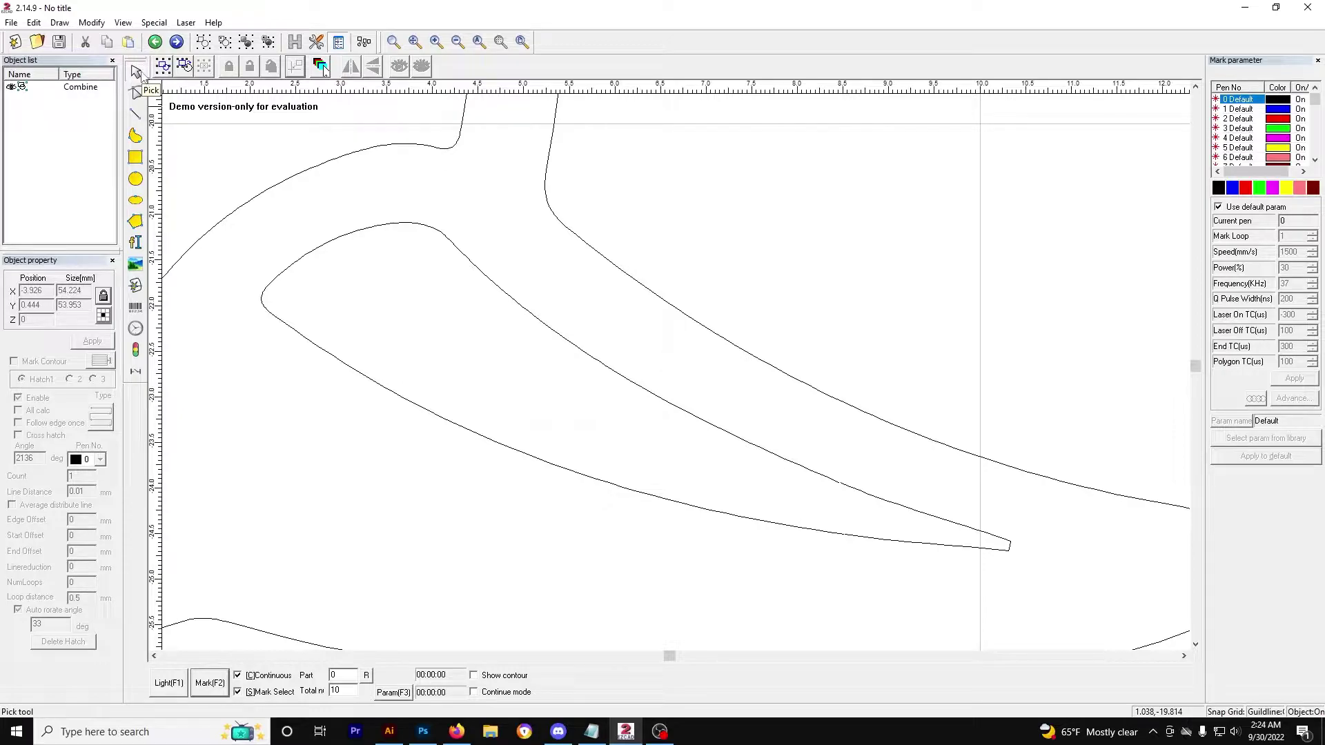
# Show the combined outlines' curve nodes for editing and examine those along the stinger highlight.
pyautogui.click(137, 91)
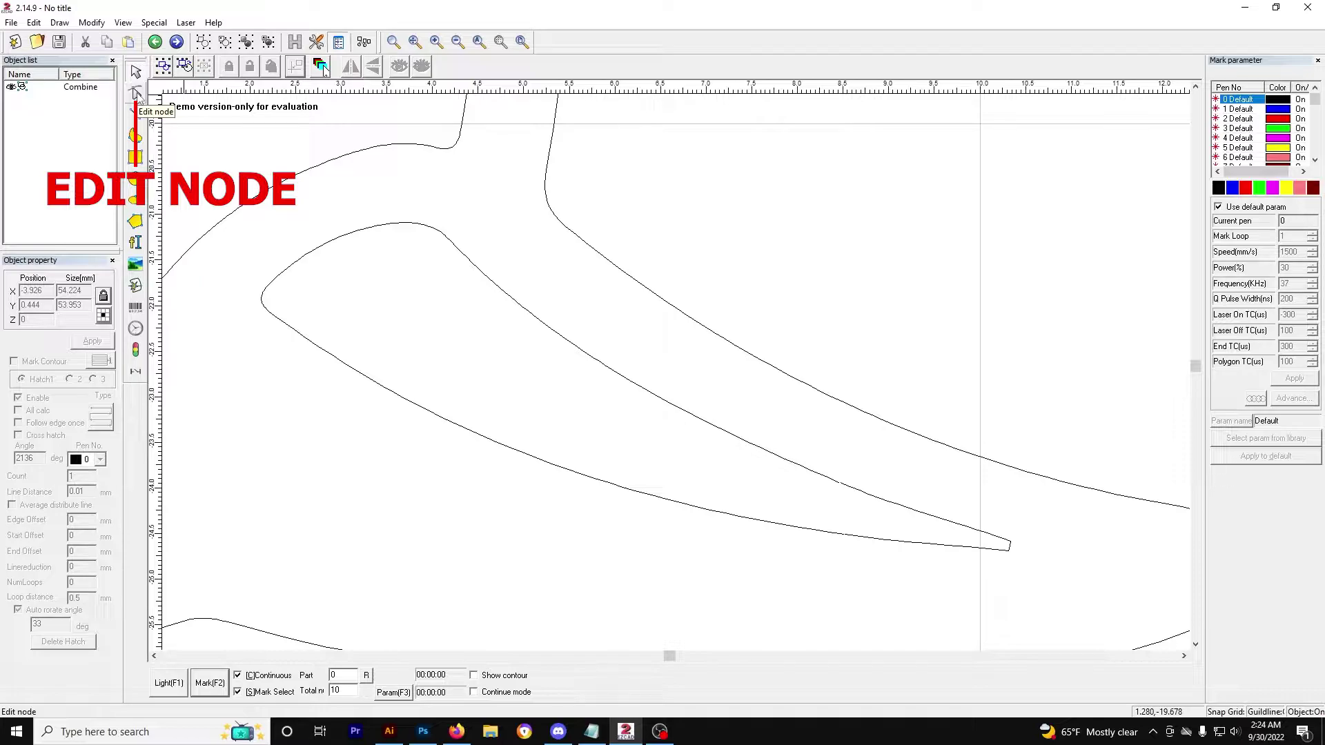
pyautogui.click(549, 330)
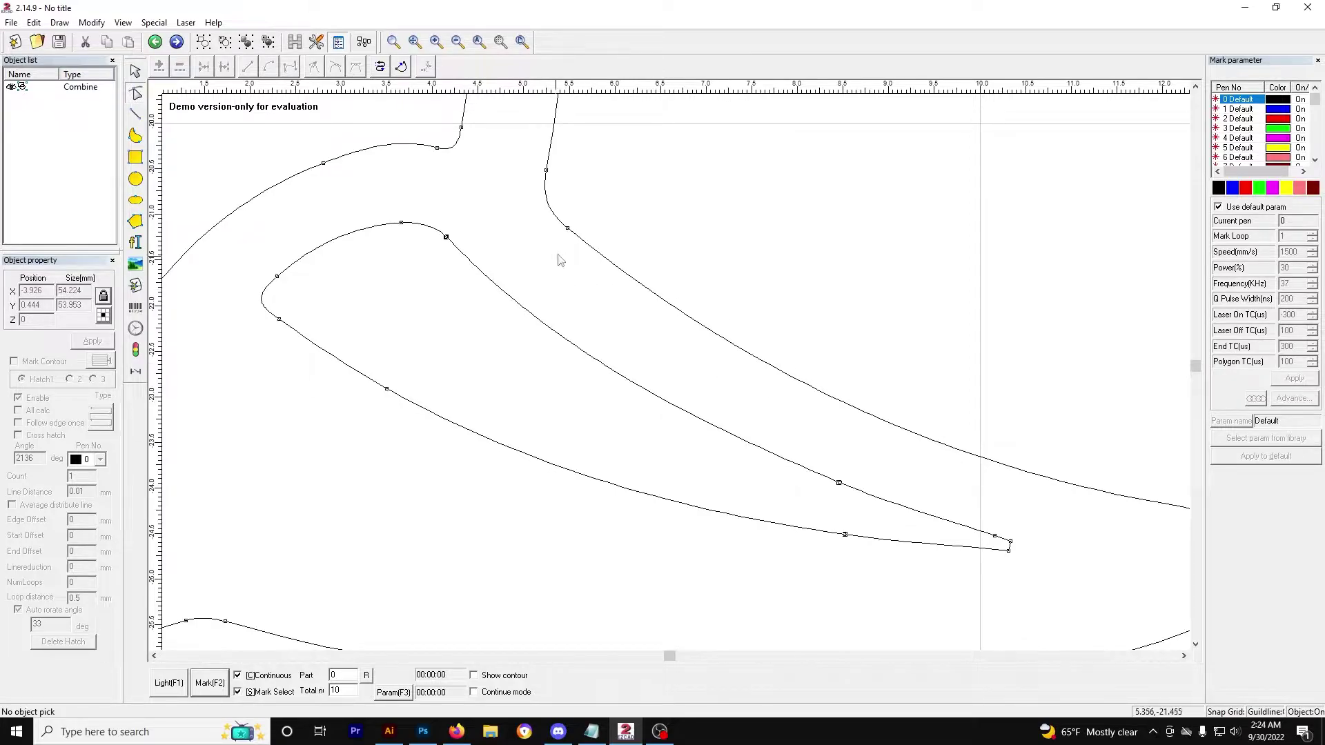
pyautogui.scroll(-2, 561, 257)
pyautogui.scroll(3, 525, 198)
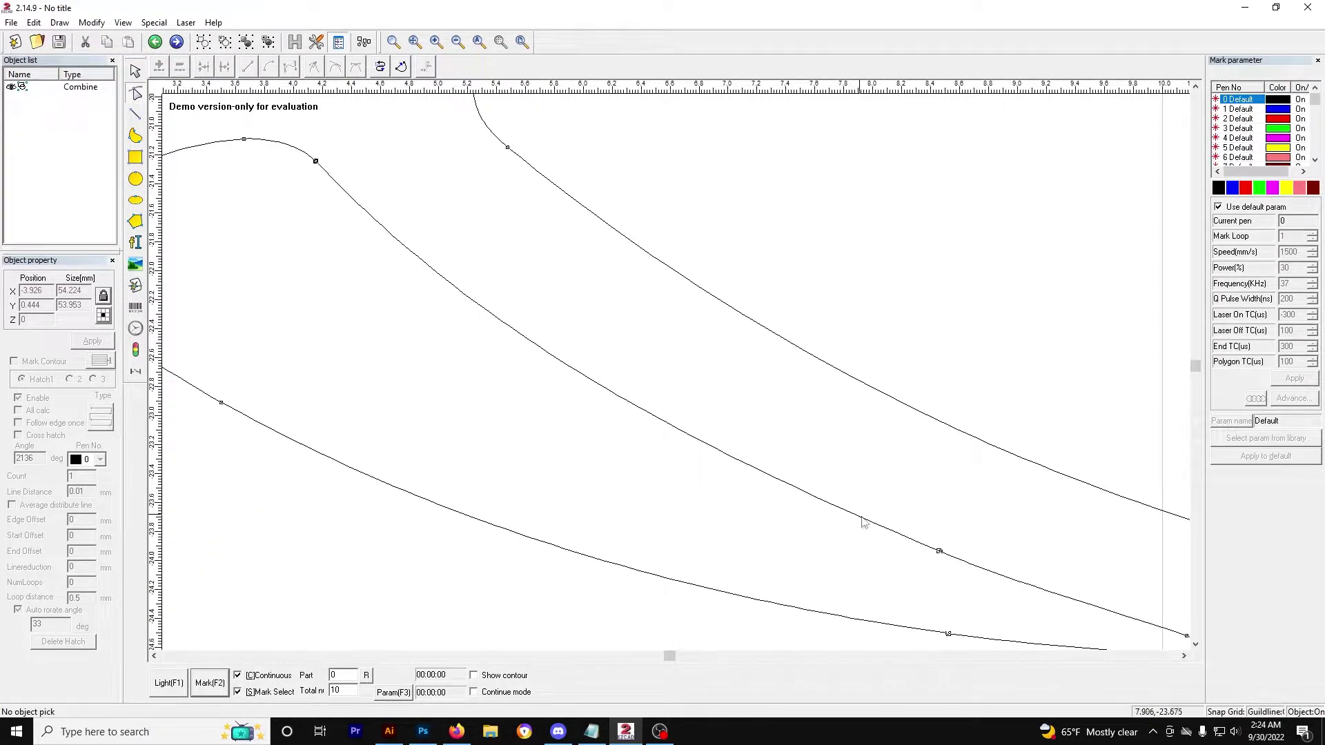
pyautogui.scroll(1, 1016, 610)
pyautogui.scroll(-2, 760, 497)
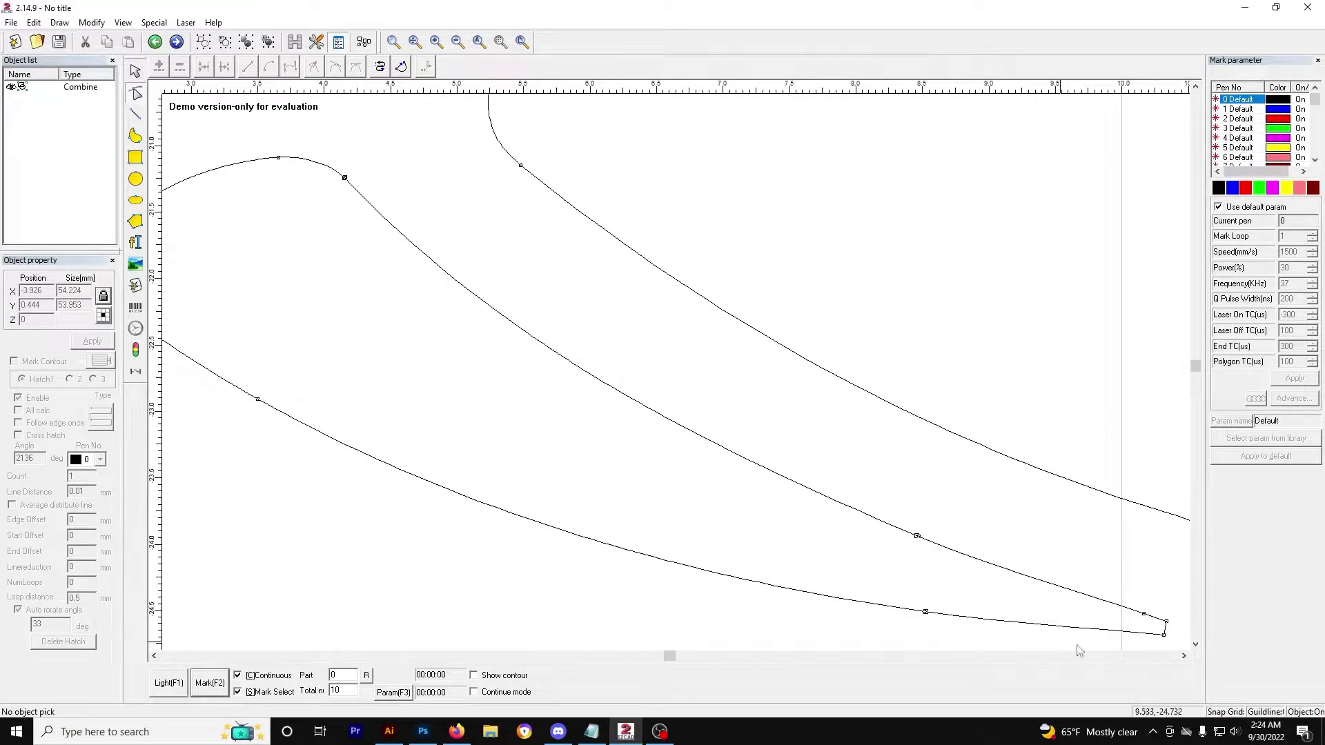
pyautogui.scroll(-3, 1200, 647)
pyautogui.hscroll(3, 1201, 647)
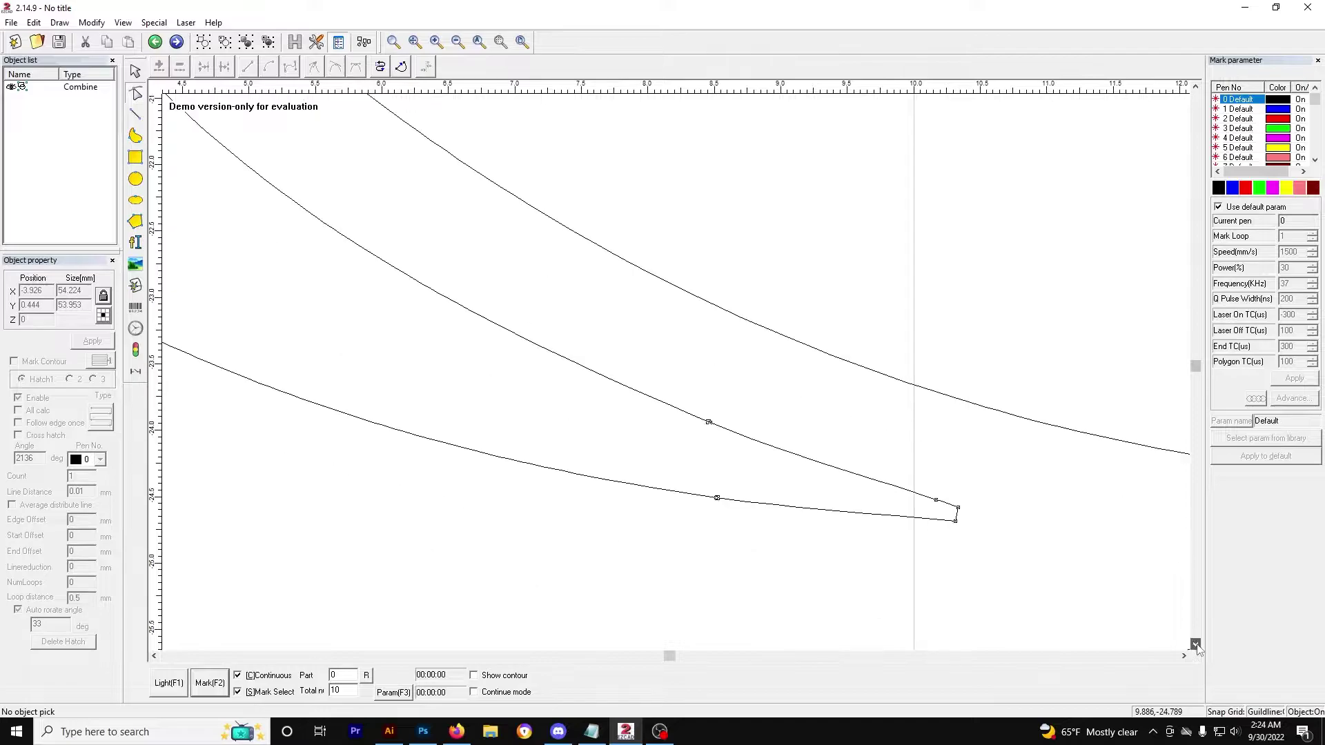
# Examine the gap between the two open end nodes on the upper edge of the stinger highlight.
pyautogui.scroll(3, 793, 432)
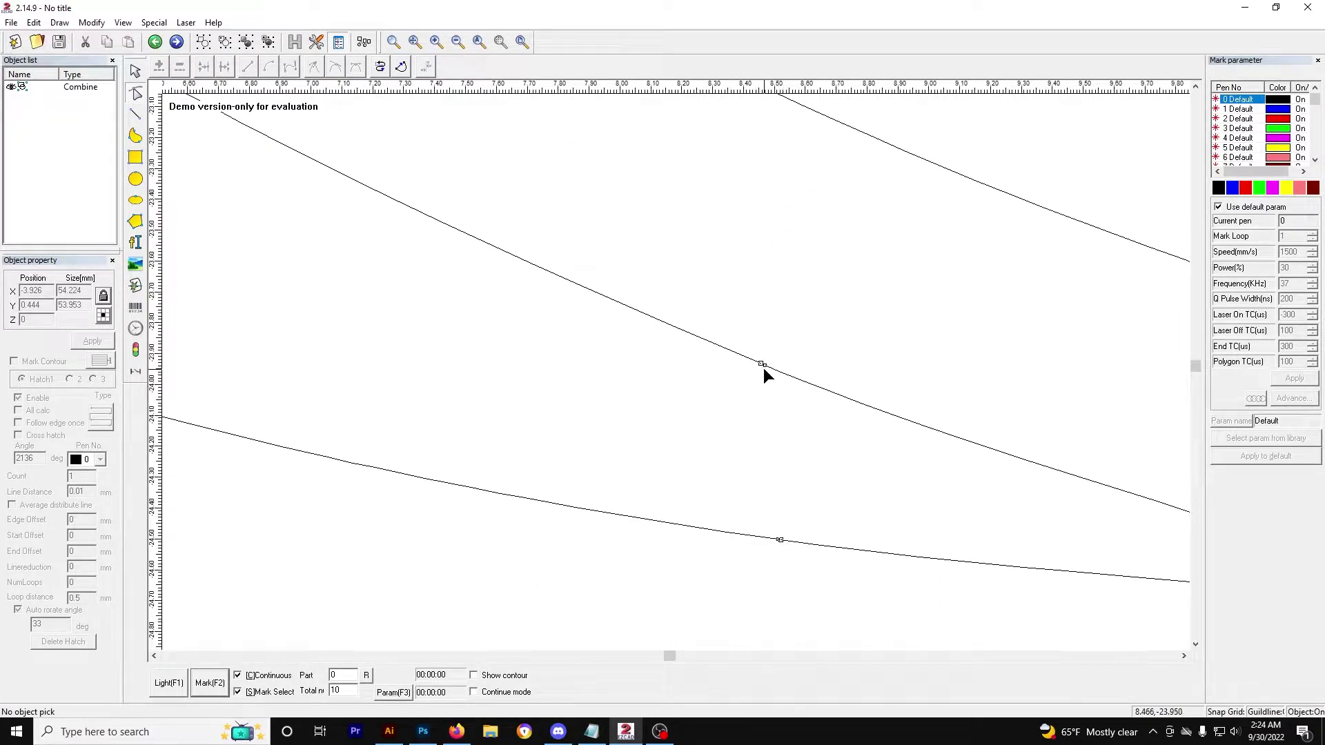
pyautogui.scroll(2, 535, 397)
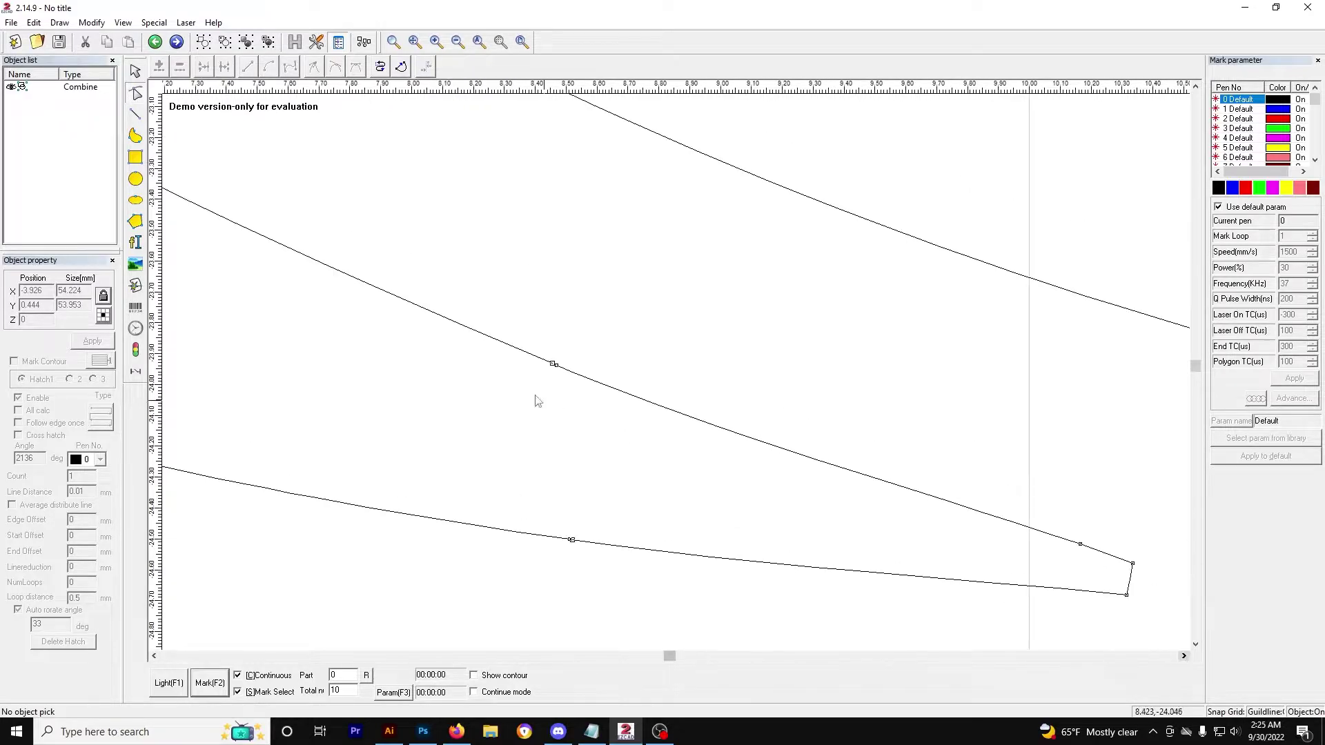
pyautogui.scroll(2, 445, 407)
pyautogui.click(168, 656)
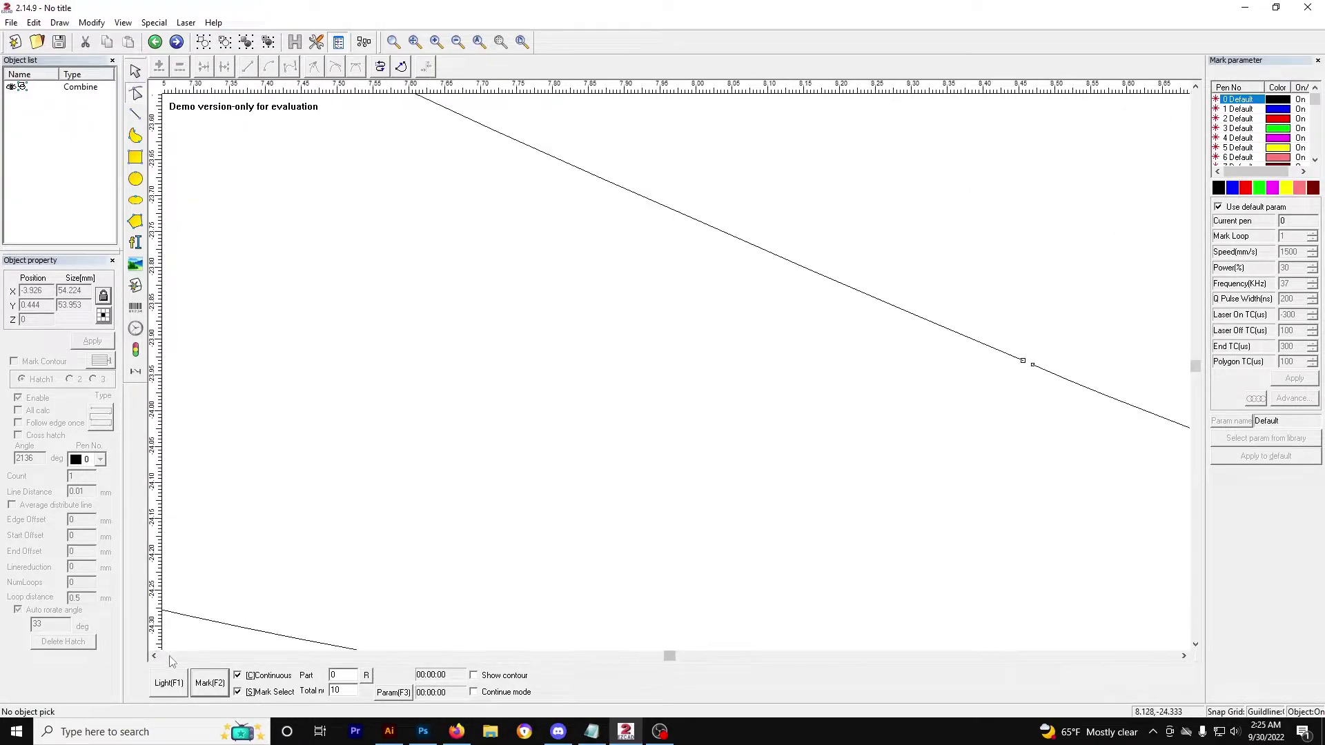
pyautogui.click(1183, 657)
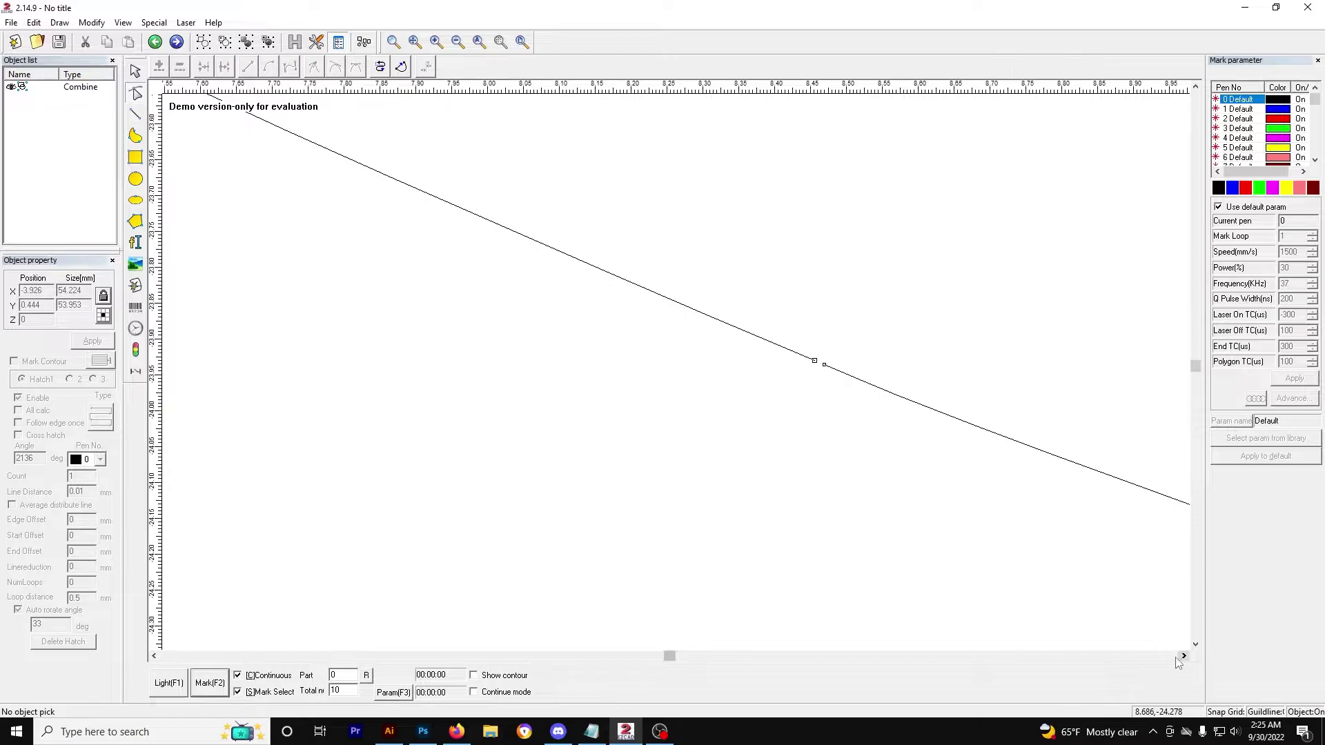
pyautogui.click(1183, 656)
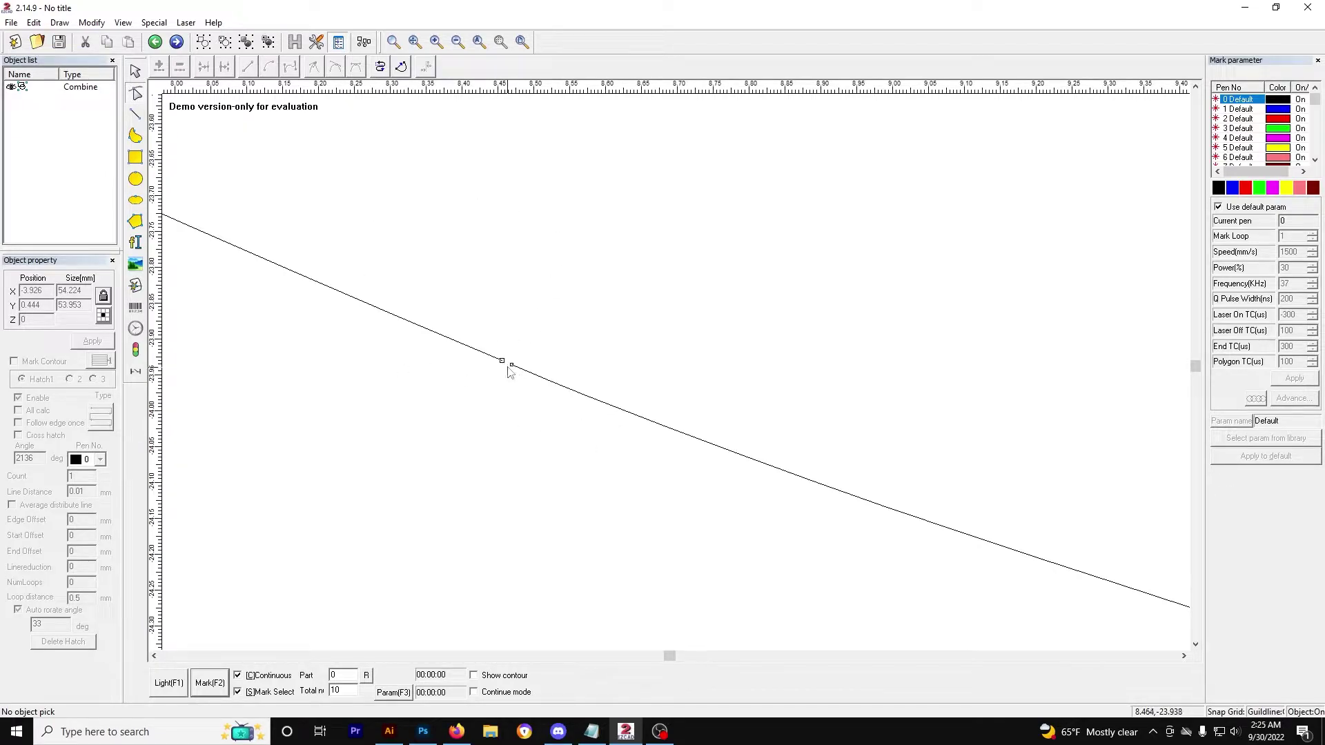
pyautogui.scroll(-5, 510, 373)
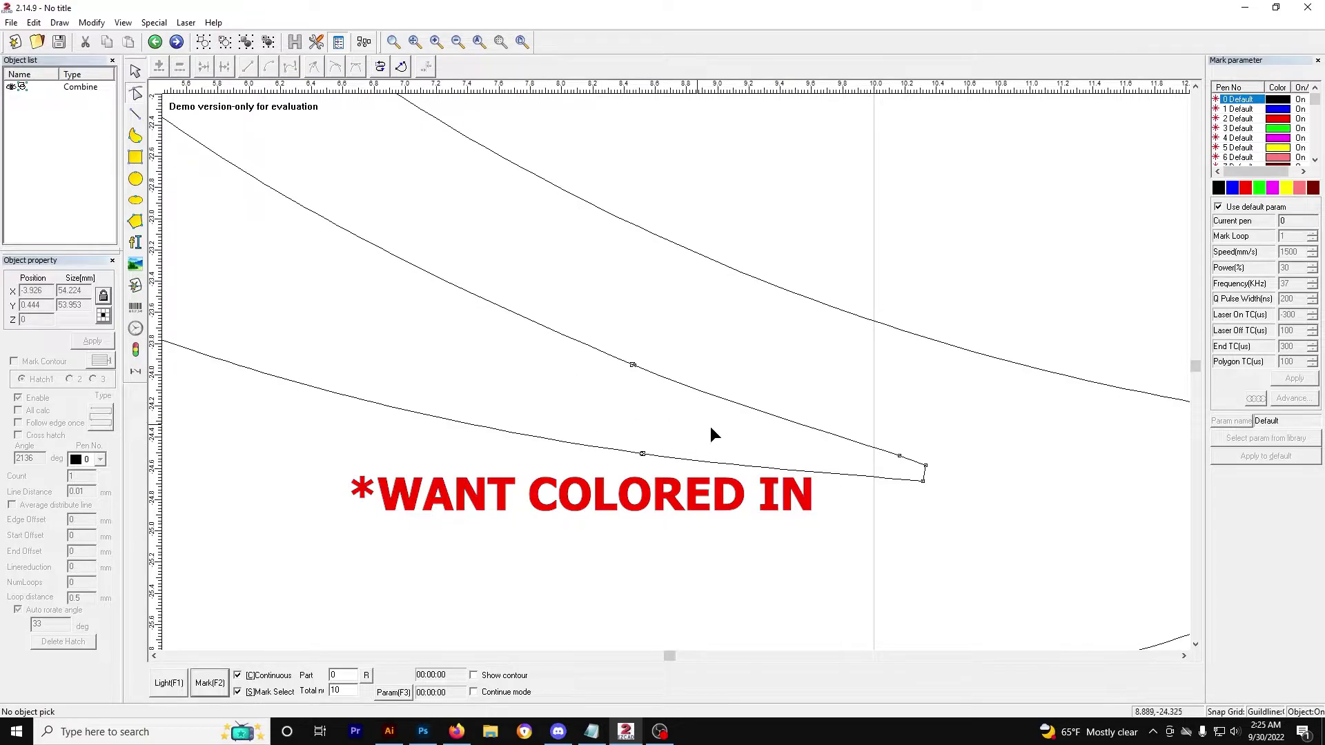
pyautogui.scroll(8, 672, 521)
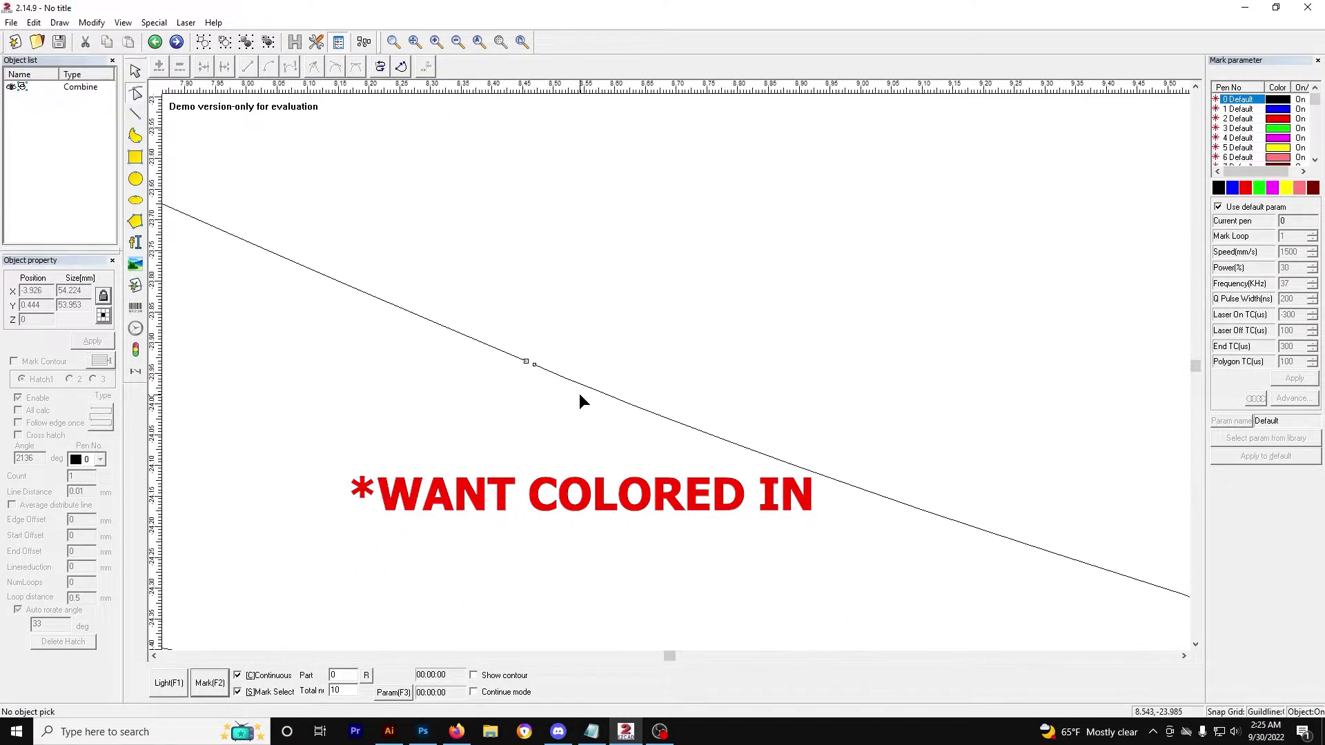
pyautogui.scroll(2, 387, 455)
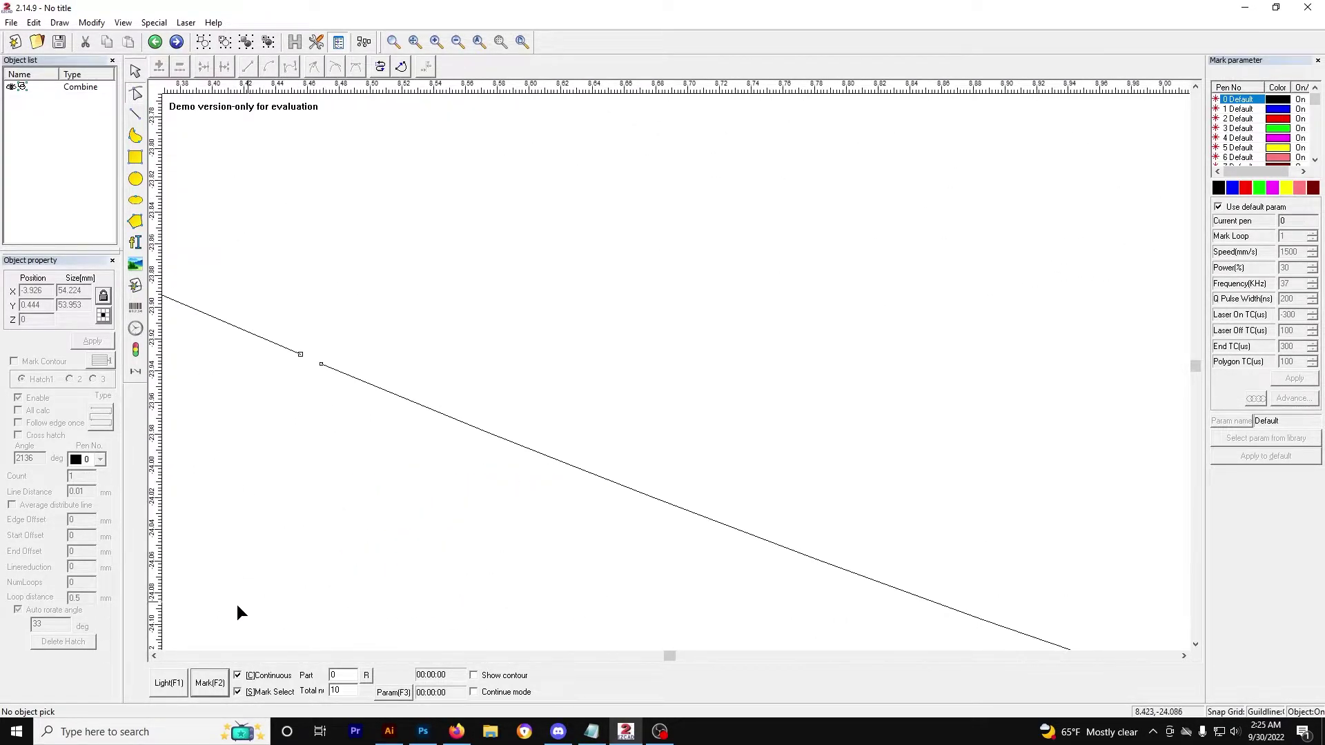
# Try to move one end node of the highlight's upper gap toward the opposite end node, and undo it.
pyautogui.click(156, 656)
pyautogui.scroll(3, 577, 357)
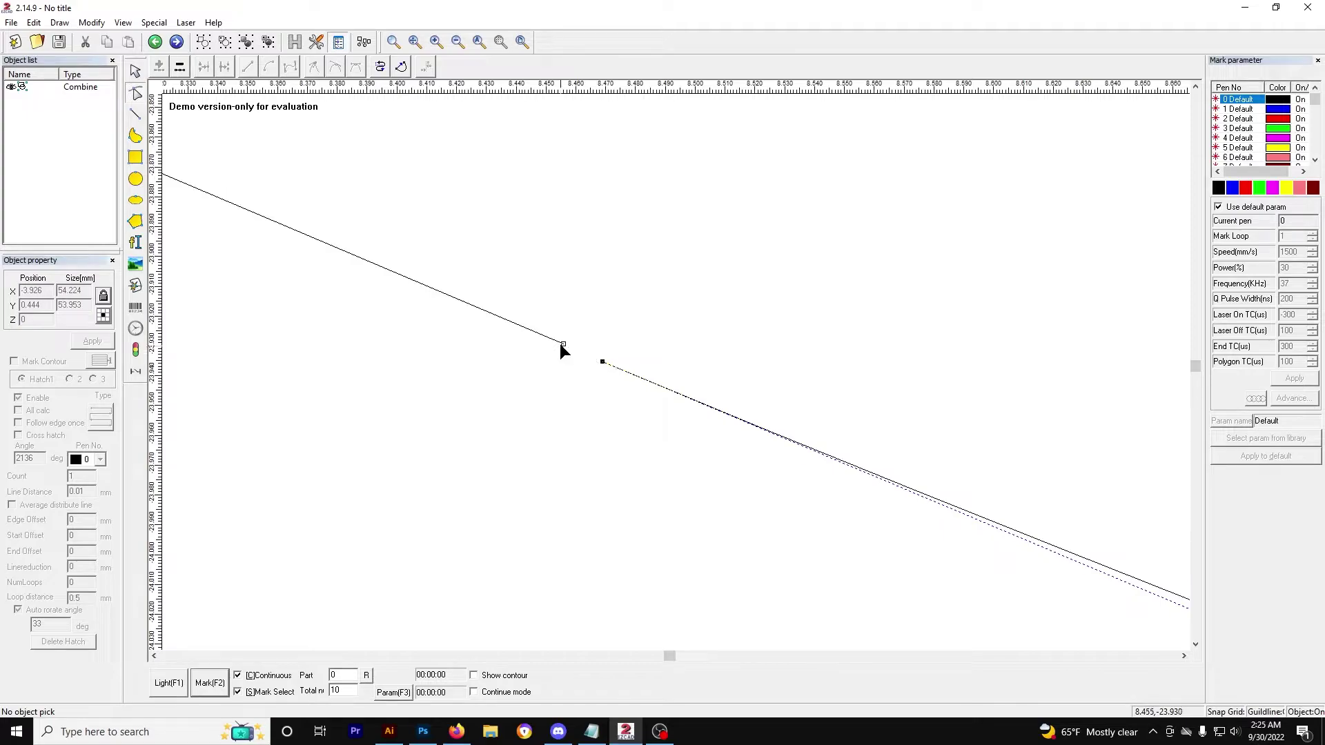
pyautogui.moveTo(563, 345); pyautogui.dragTo(593, 358)
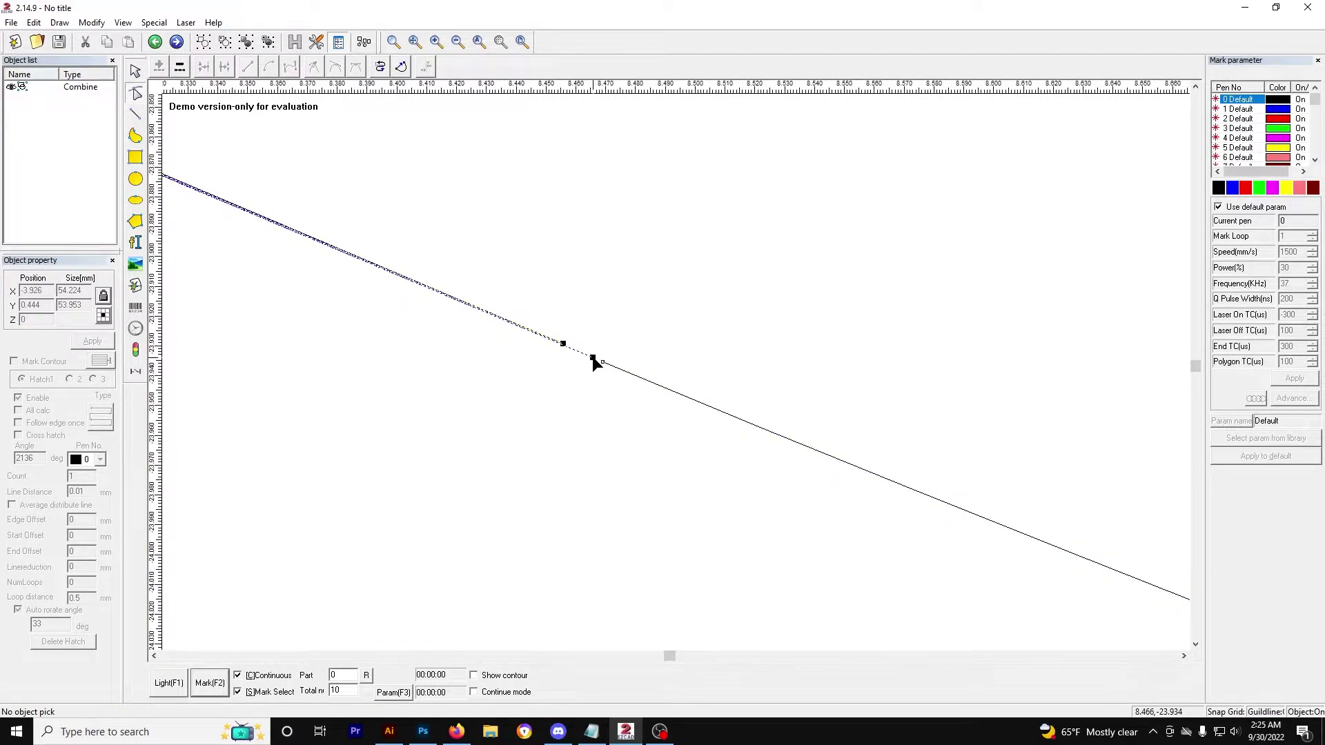
pyautogui.hotkey('ctrl', 'z')
# Move the end node at the highlight's upper gap close to the opposite end node and join the two into one.
pyautogui.scroll(2, 561, 348)
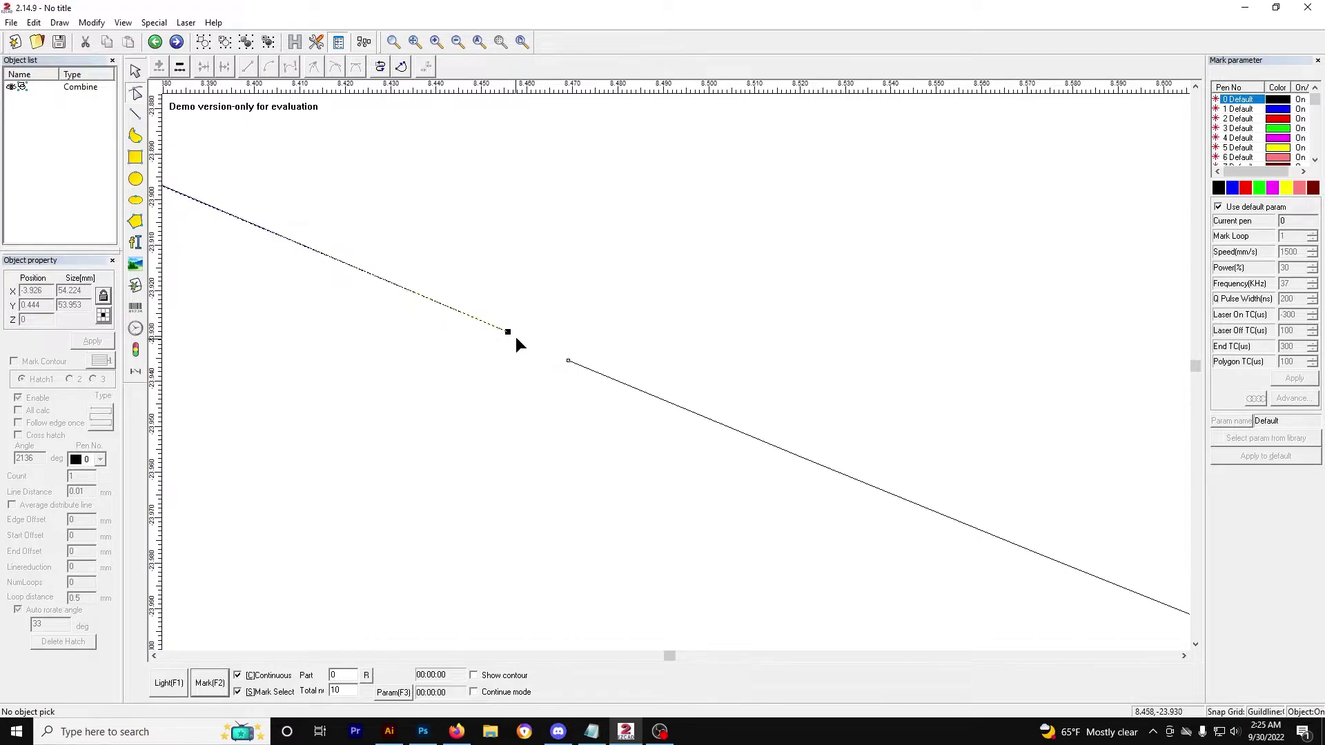
pyautogui.moveTo(508, 333); pyautogui.dragTo(557, 356)
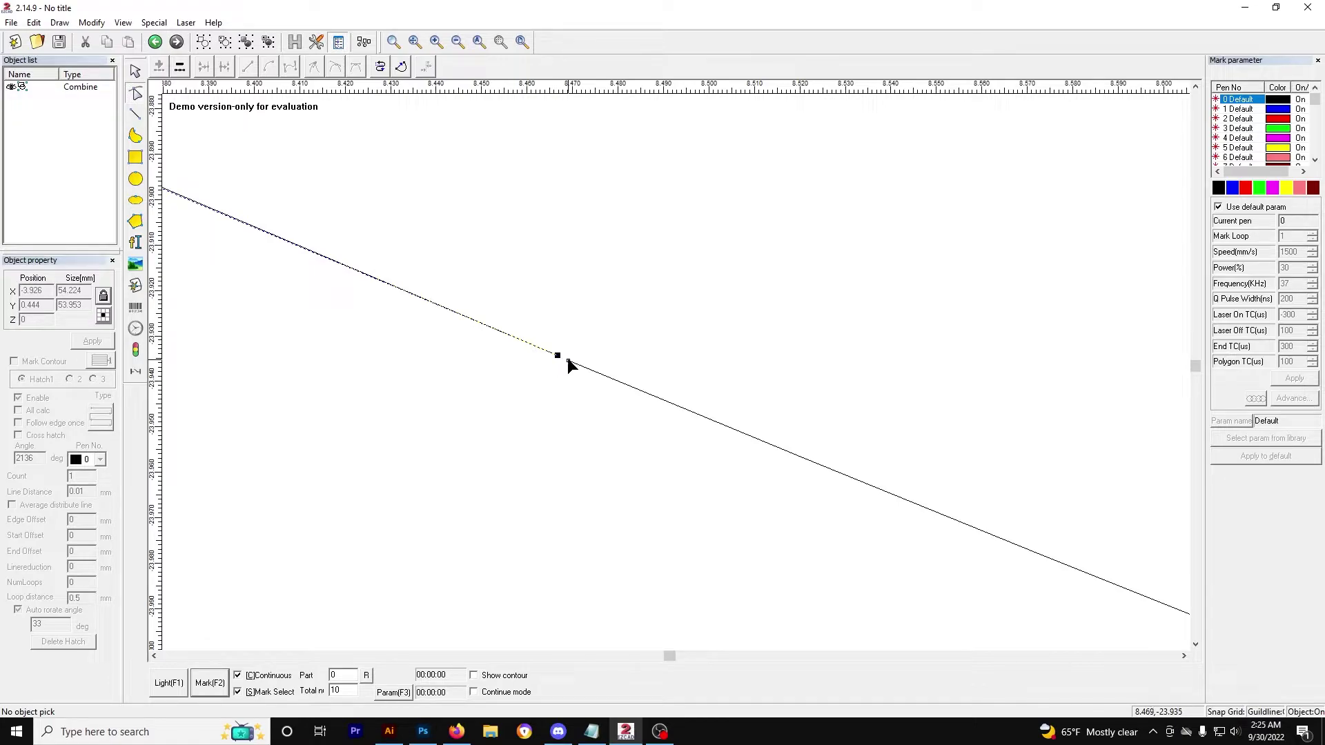
pyautogui.click(567, 360)
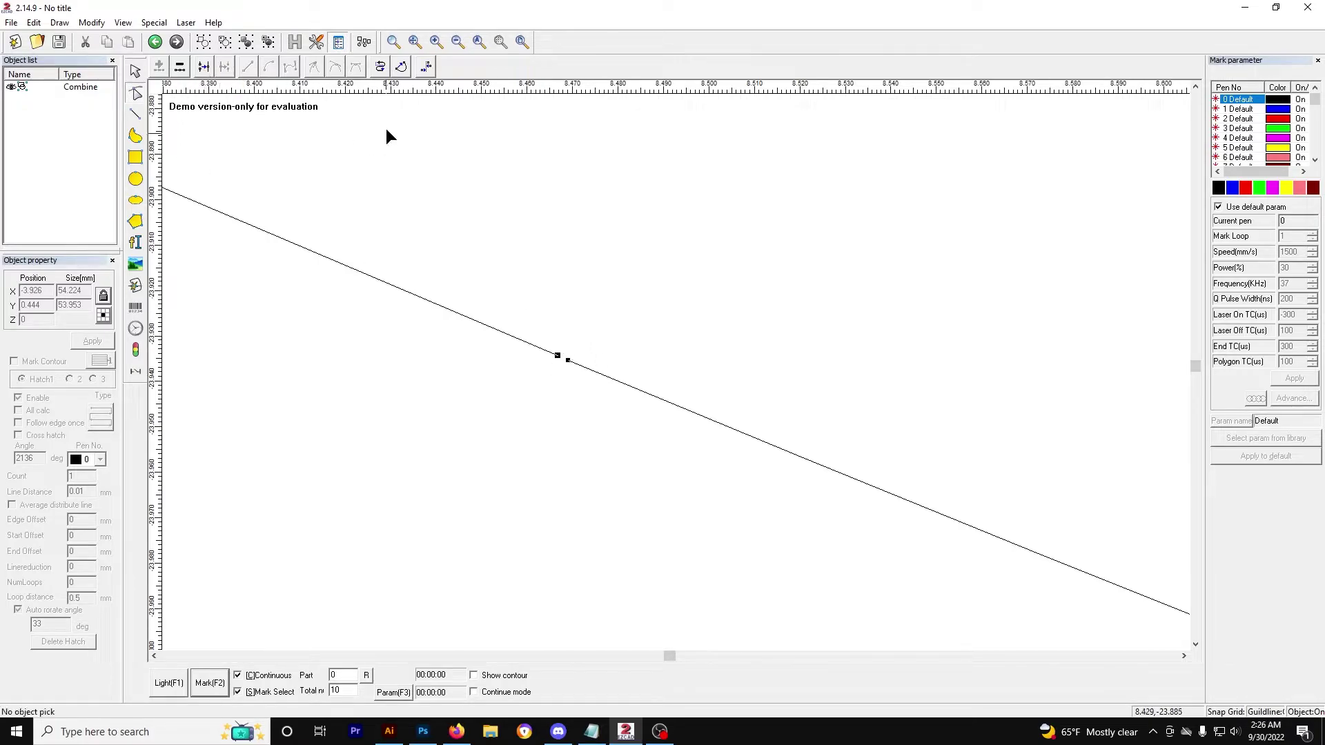
pyautogui.click(203, 67)
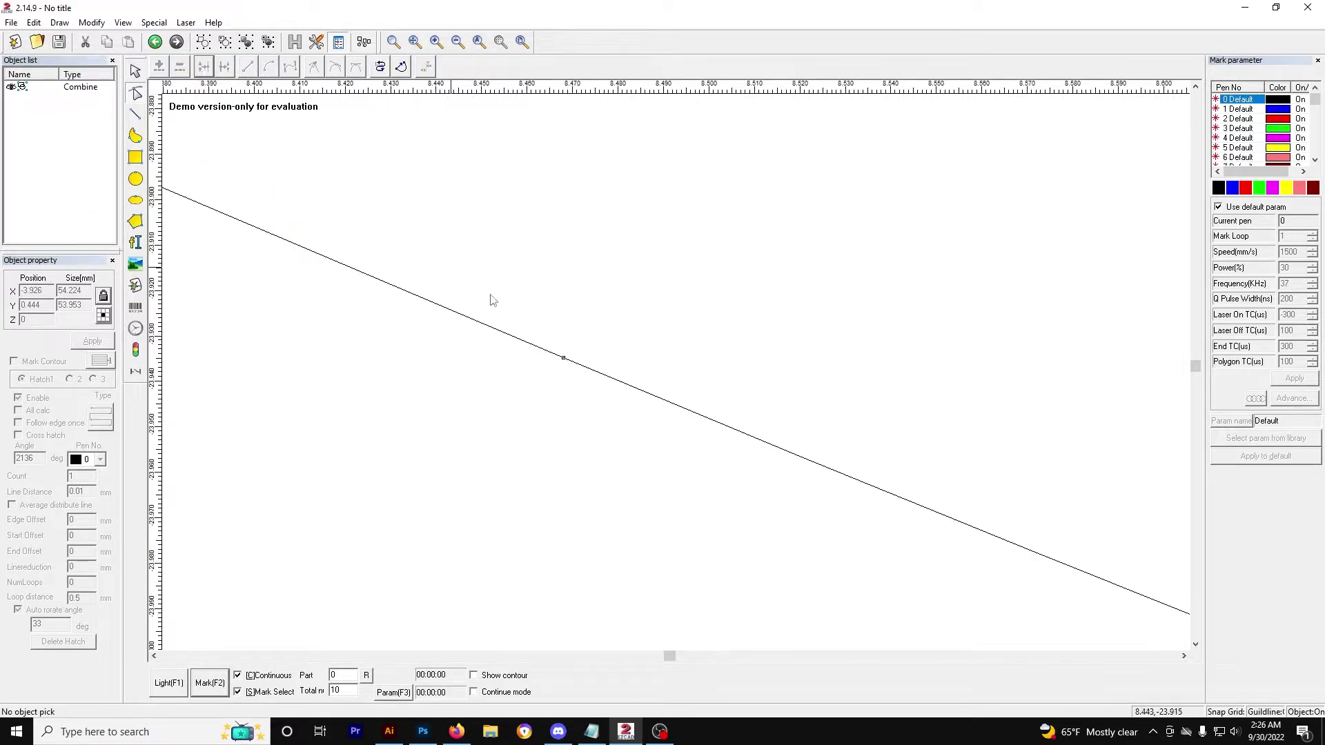
pyautogui.click(563, 358)
# Close the gap on the highlight's lower edge by moving one open end node onto the other.
pyautogui.click(1198, 645)
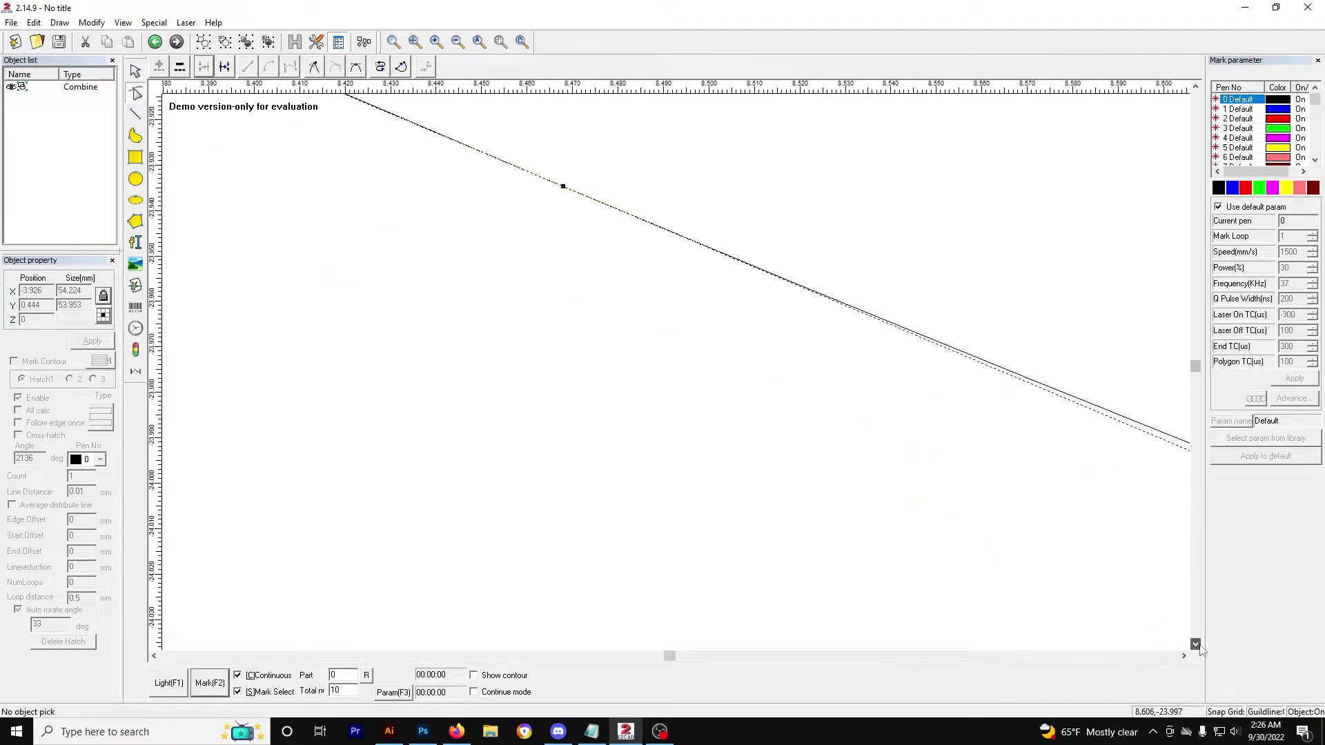
pyautogui.scroll(-6, 916, 586)
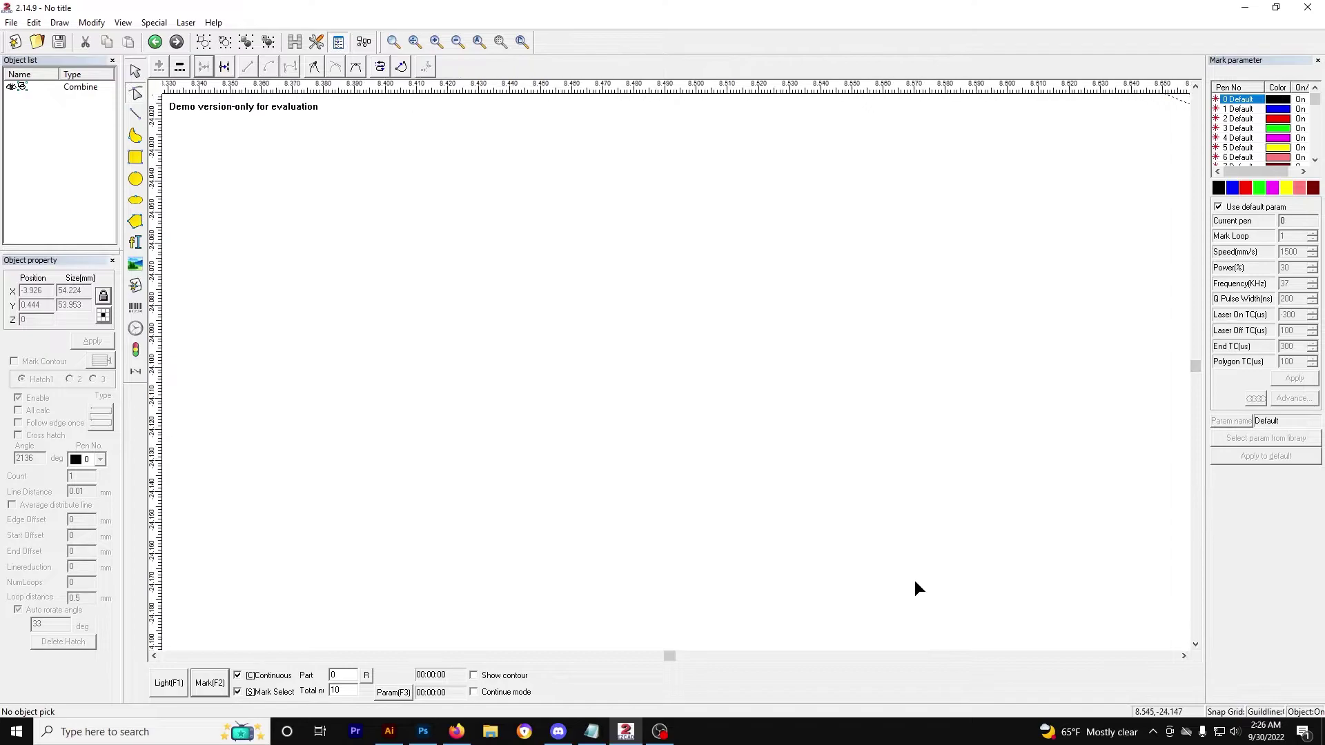
pyautogui.click(1196, 644)
pyautogui.scroll(4, 832, 549)
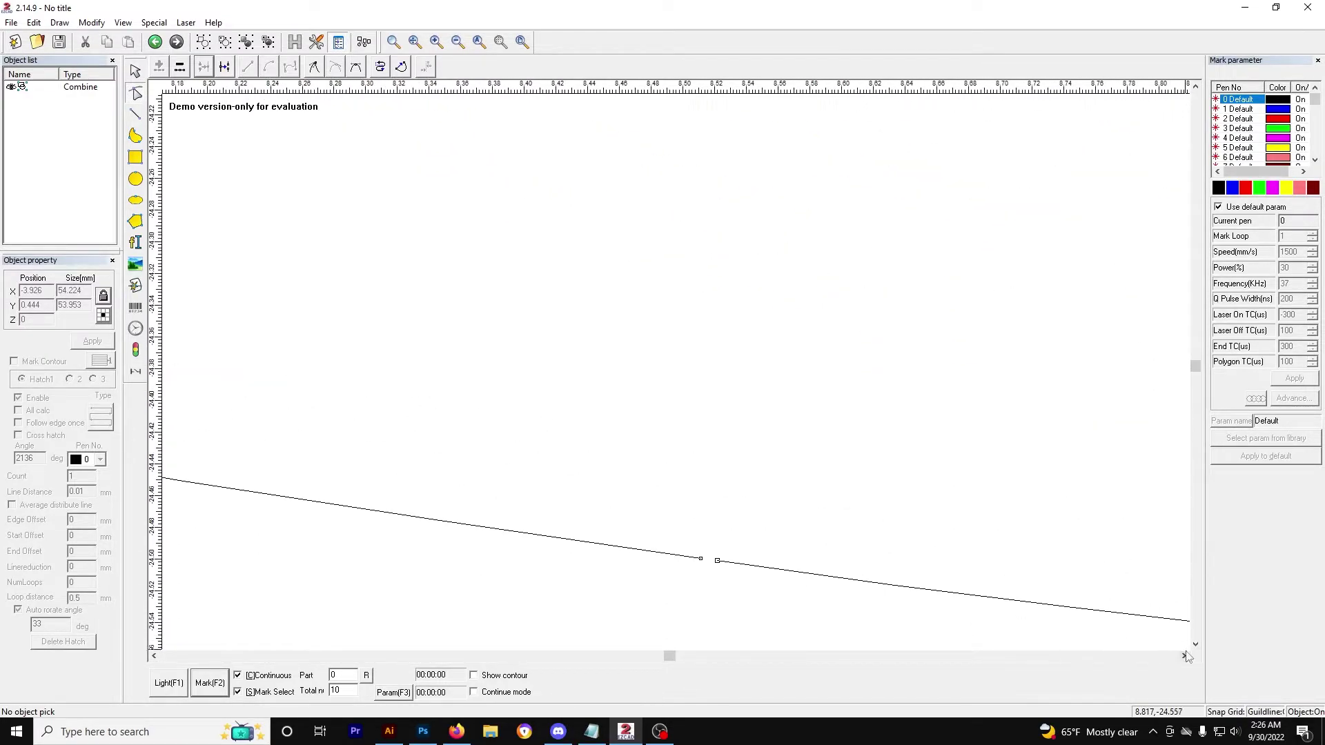
pyautogui.scroll(5, 603, 430)
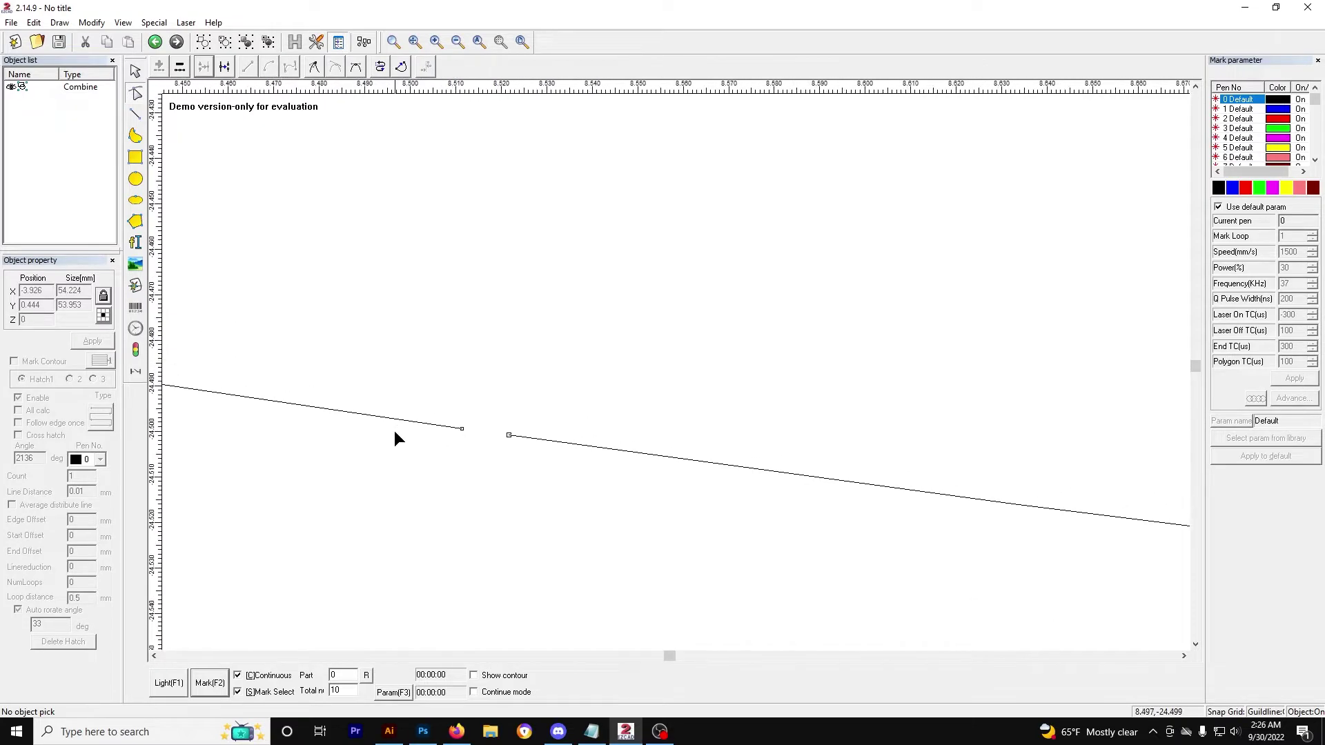
pyautogui.click(154, 656)
pyautogui.scroll(1, 673, 518)
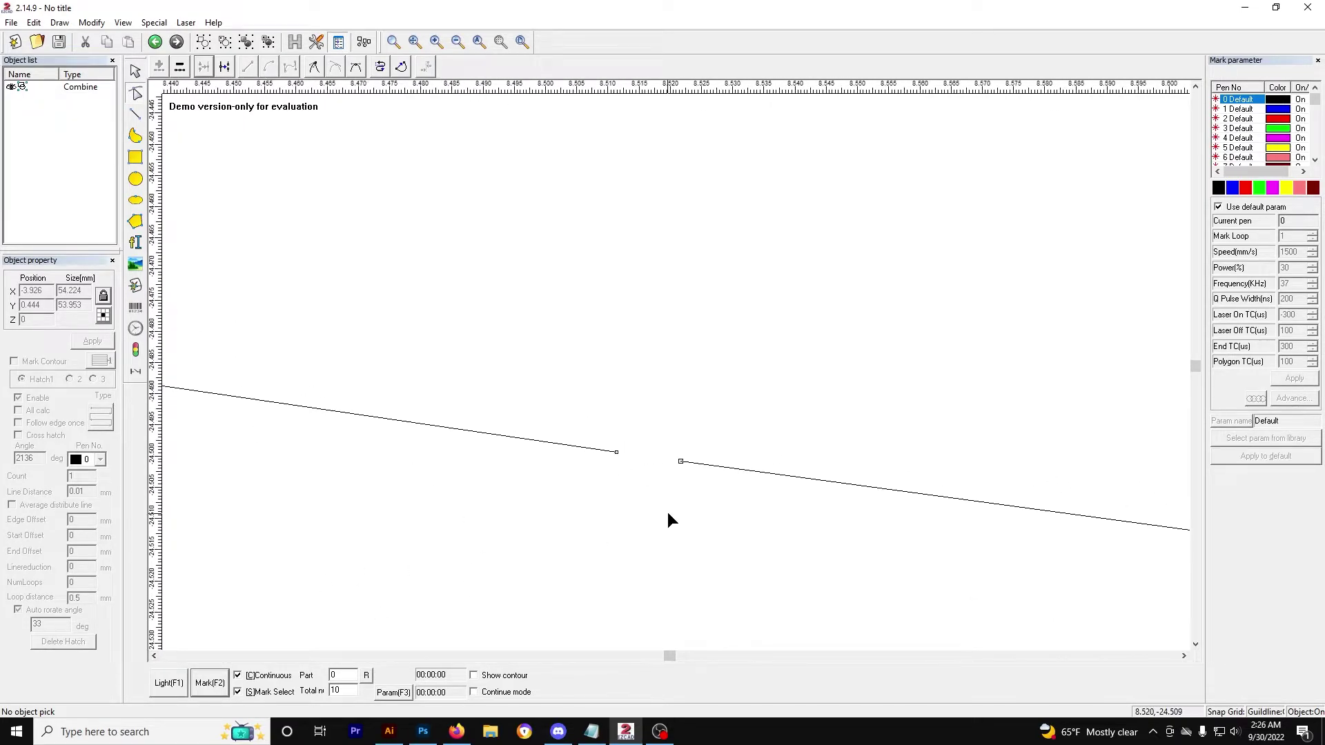
pyautogui.click(680, 462)
pyautogui.moveTo(681, 462); pyautogui.dragTo(616, 451)
pyautogui.scroll(-5, 621, 428)
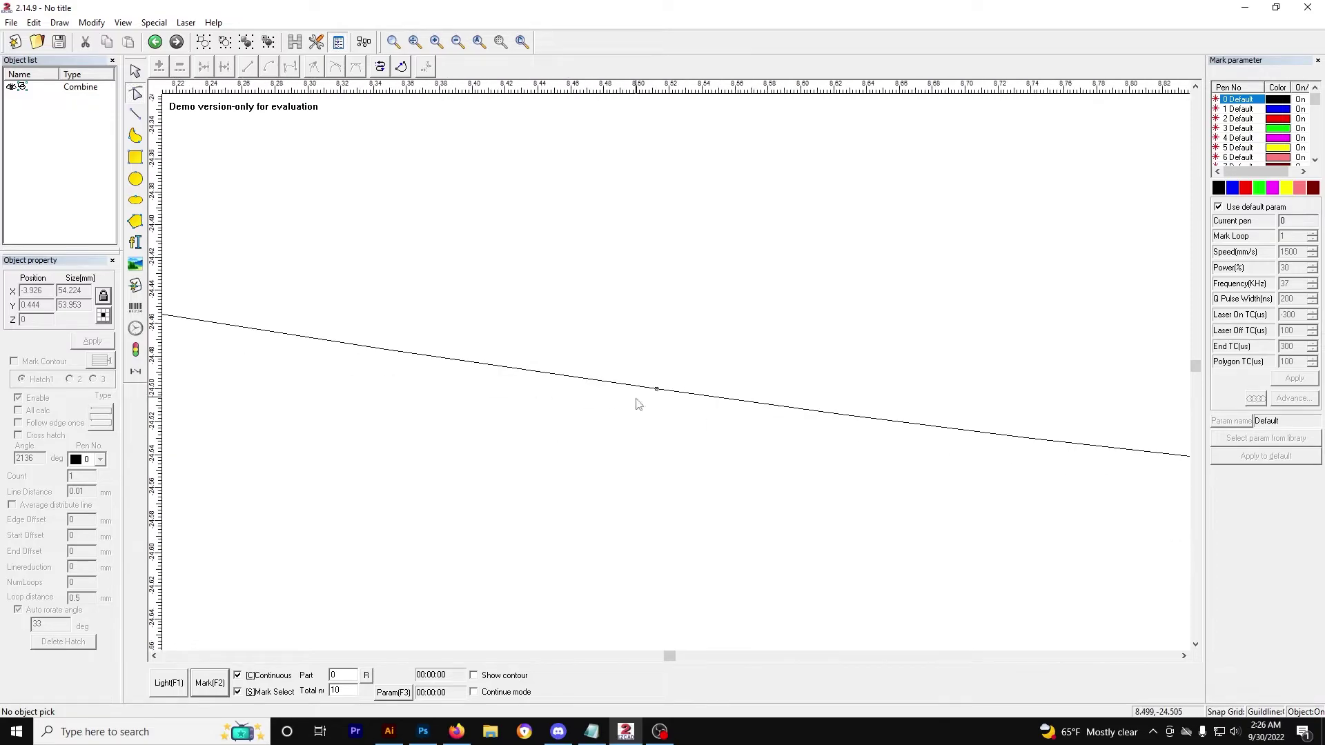
# Select the combined hornet outlines and hatch them with the existing hatch settings.
pyautogui.scroll(-6, 646, 365)
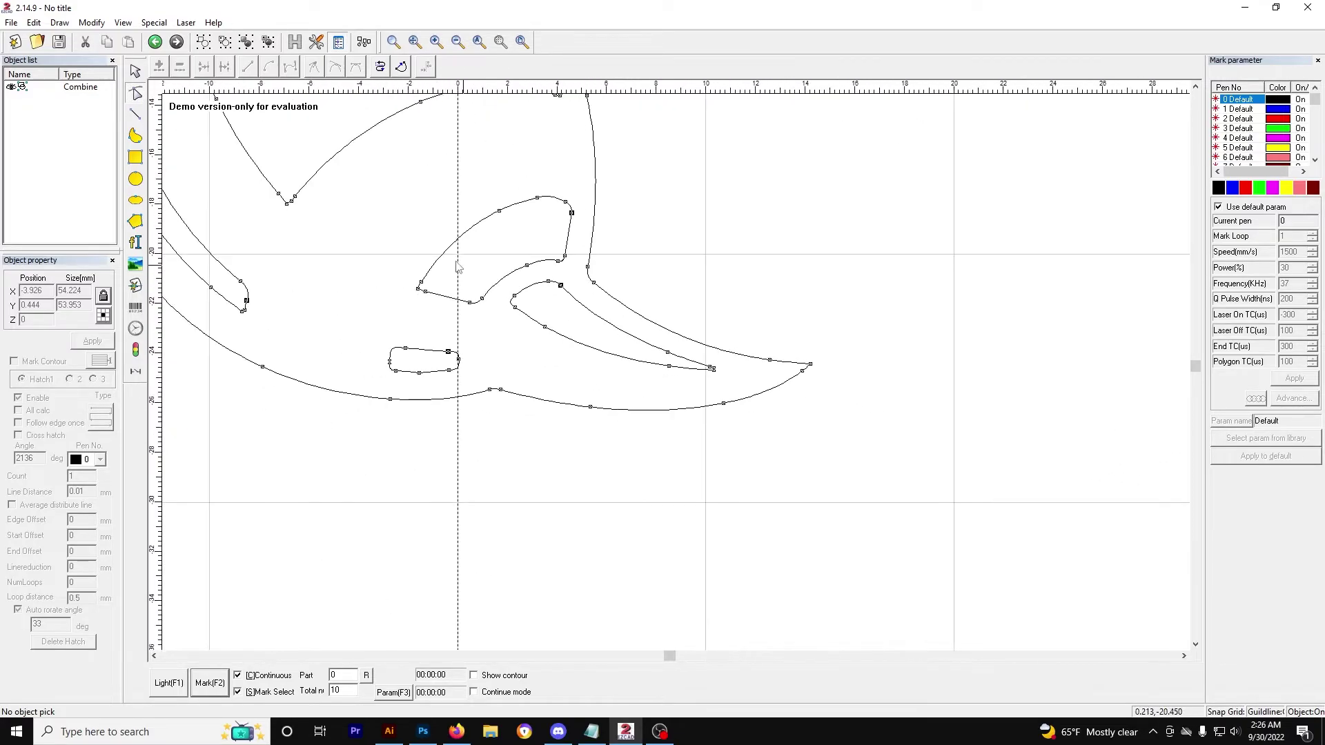
pyautogui.click(135, 71)
pyautogui.click(572, 211)
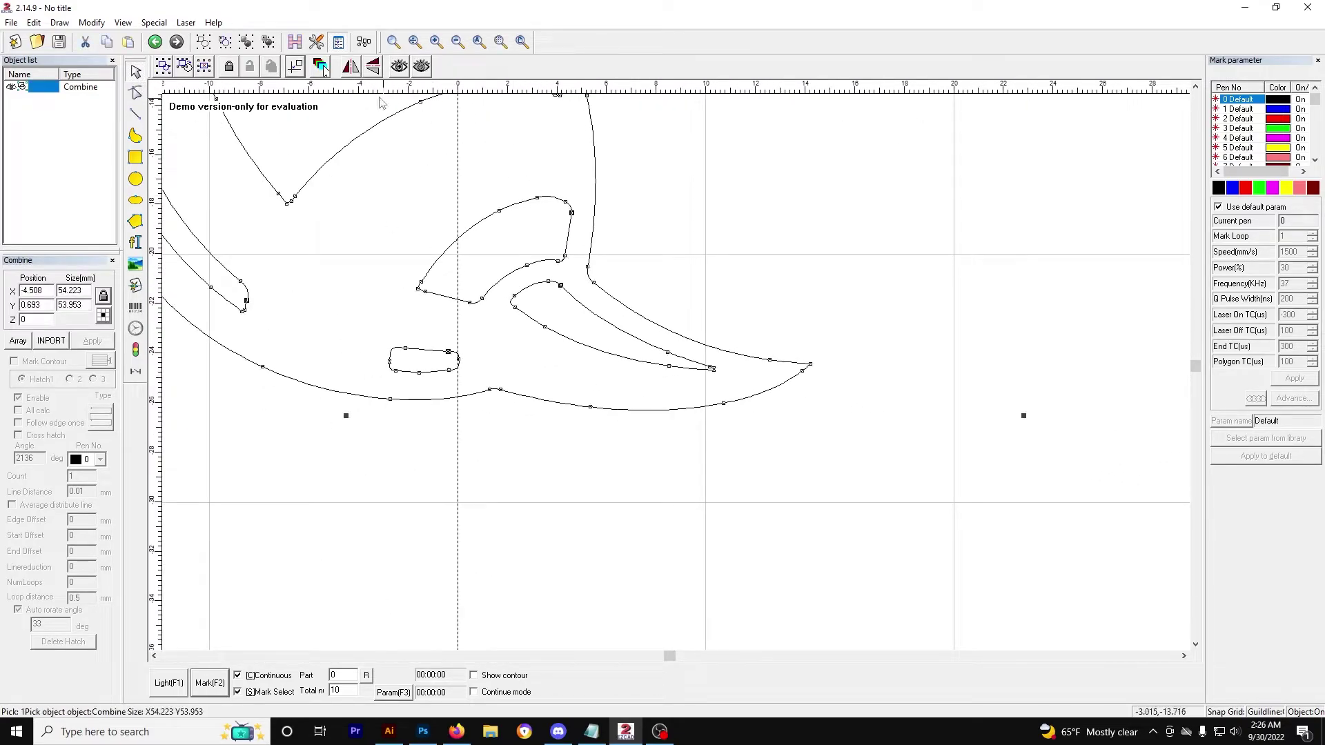
pyautogui.click(294, 42)
pyautogui.click(763, 224)
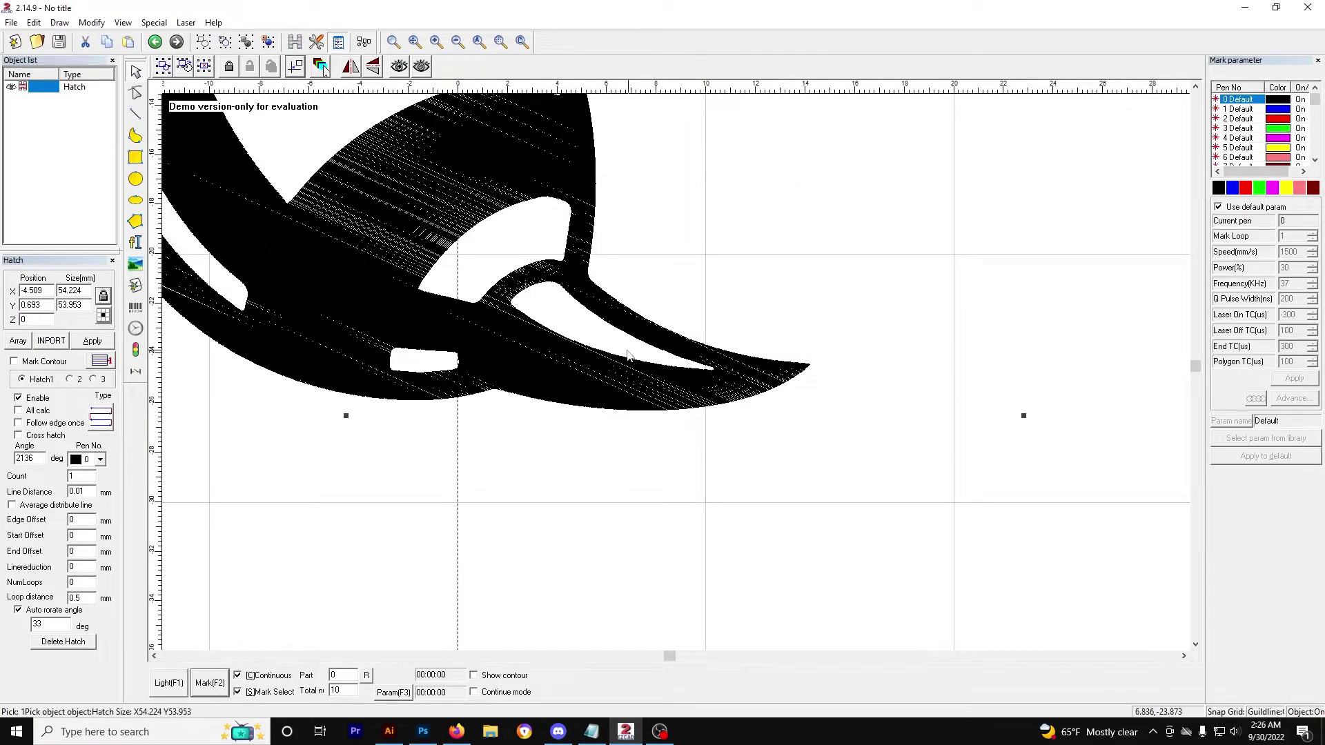
# Examine the hatched stinger and the whole hornet, and deselect the artwork.
pyautogui.scroll(-2, 591, 331)
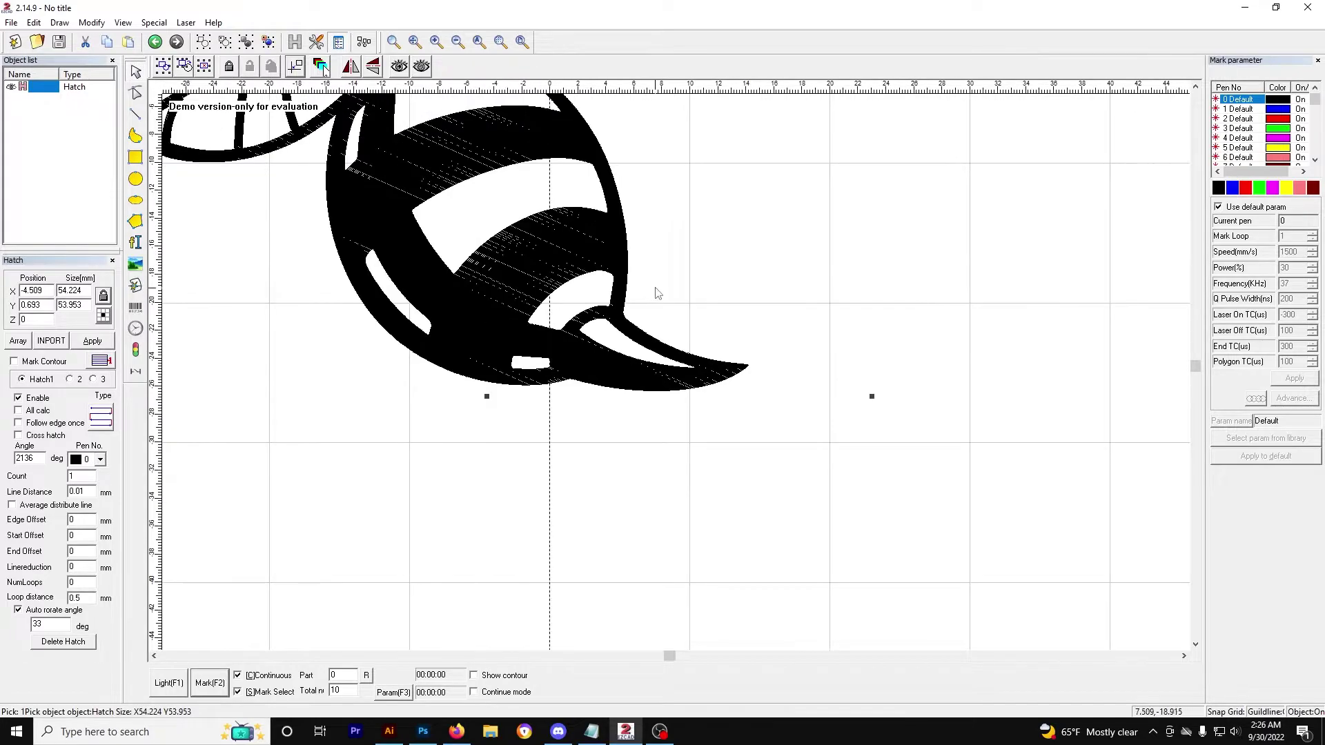
pyautogui.click(1196, 87)
pyautogui.click(1196, 87)
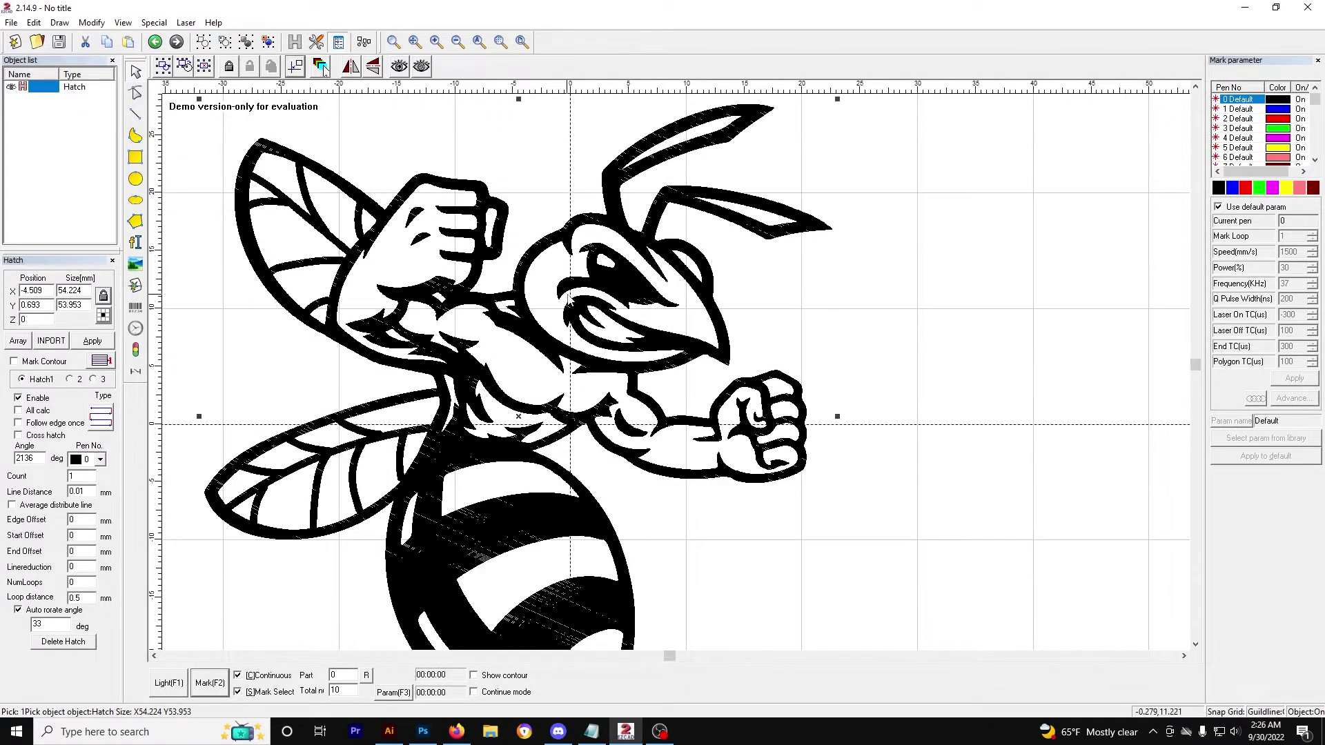
pyautogui.scroll(-1, 671, 362)
pyautogui.scroll(-1, 673, 364)
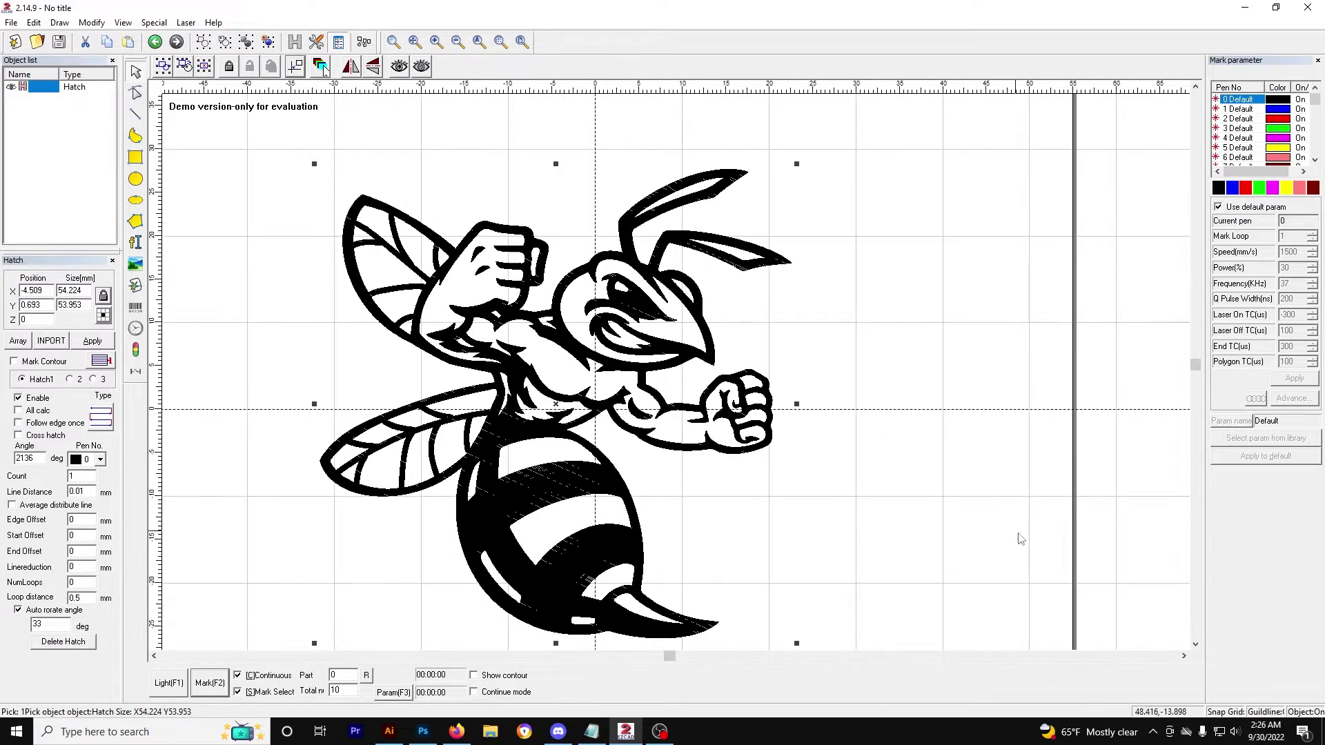
pyautogui.click(1197, 644)
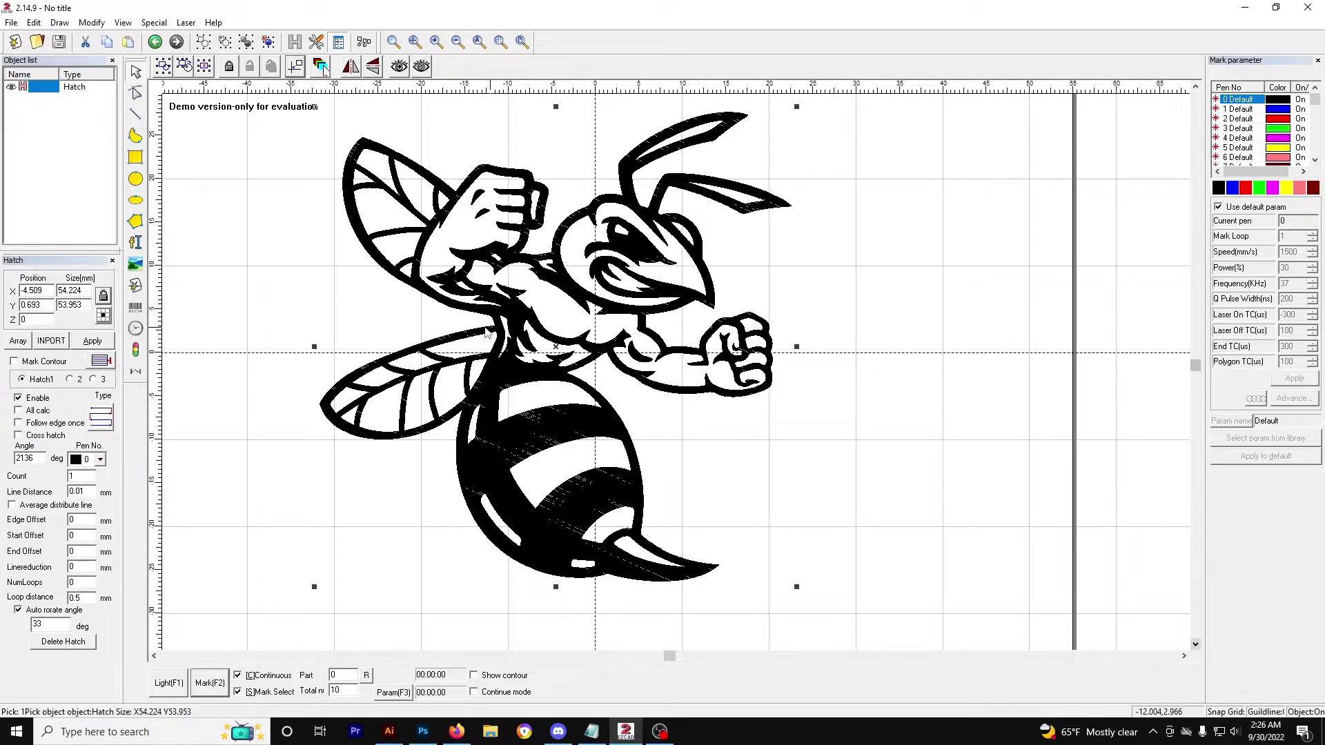
pyautogui.click(408, 313)
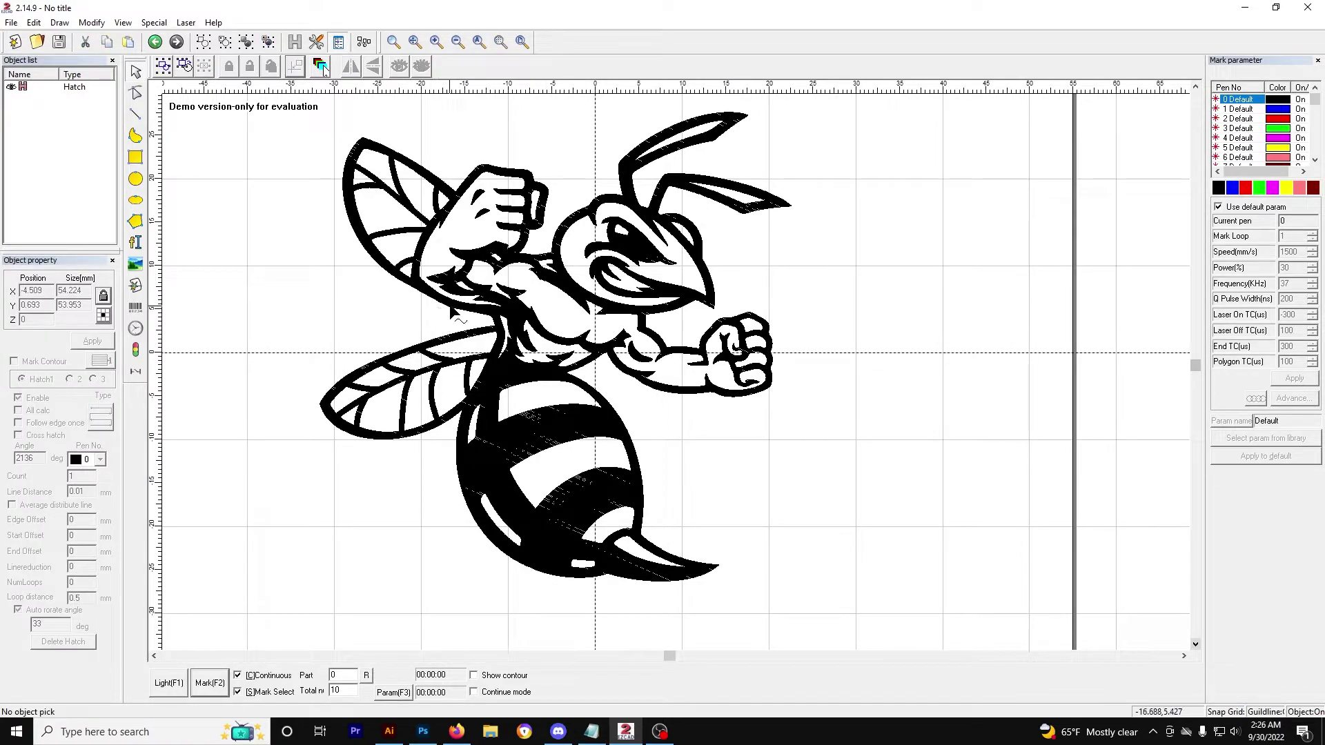